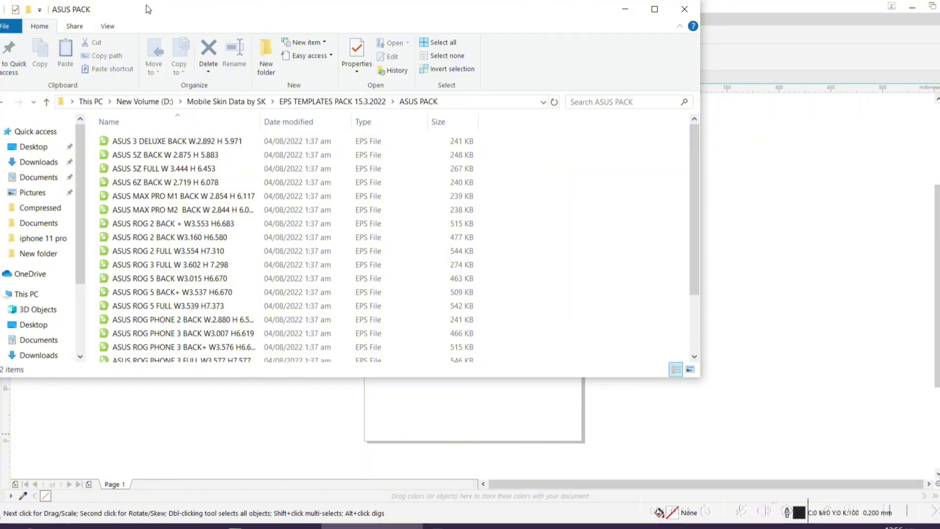
# Maximize the ASUS PACK folder window and display its files as large icons.
pyautogui.doubleClick(148, 9)
pyautogui.click(104, 21)
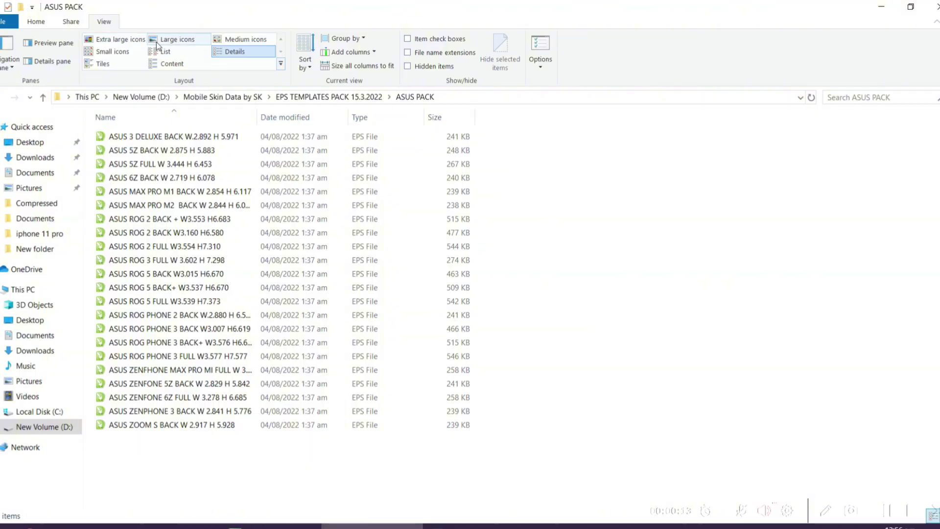
pyautogui.click(126, 41)
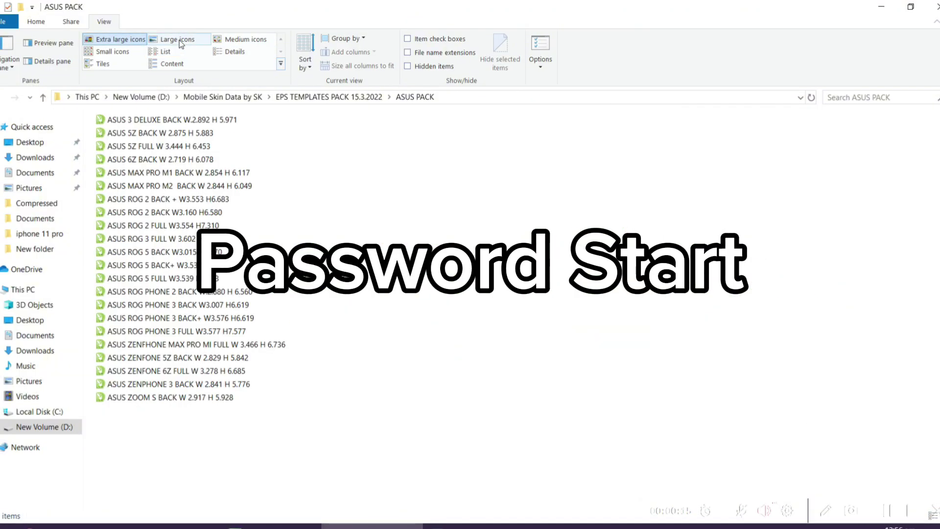
pyautogui.click(179, 40)
# Import the ASUS 6Z BACK W 2.719 H 6.078 template into CorelDRAW as editable and move it to the middle of the page.
pyautogui.click(369, 191)
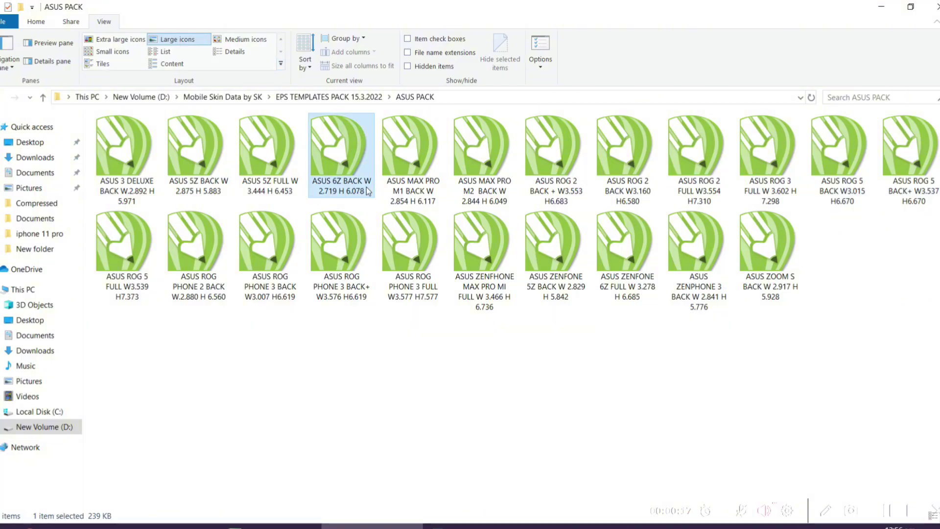
pyautogui.moveTo(327, 133); pyautogui.dragTo(408, 283)
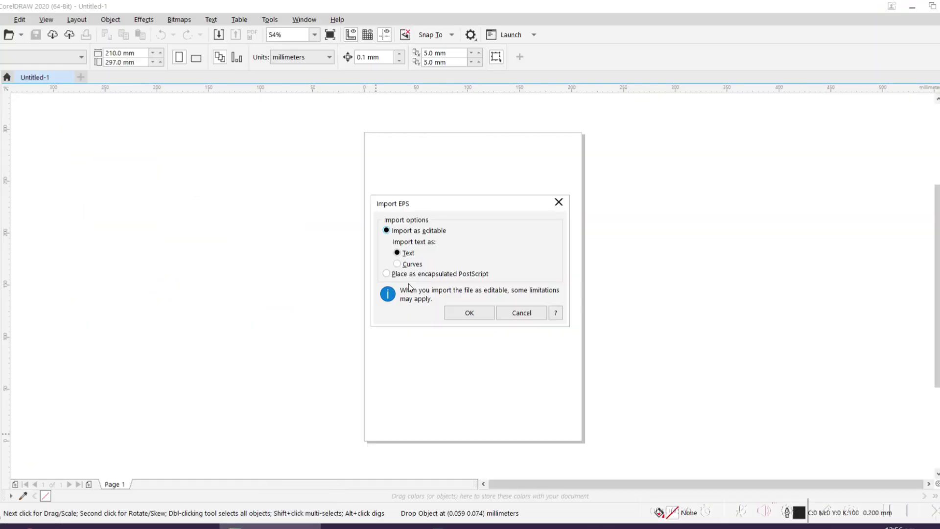
pyautogui.click(465, 314)
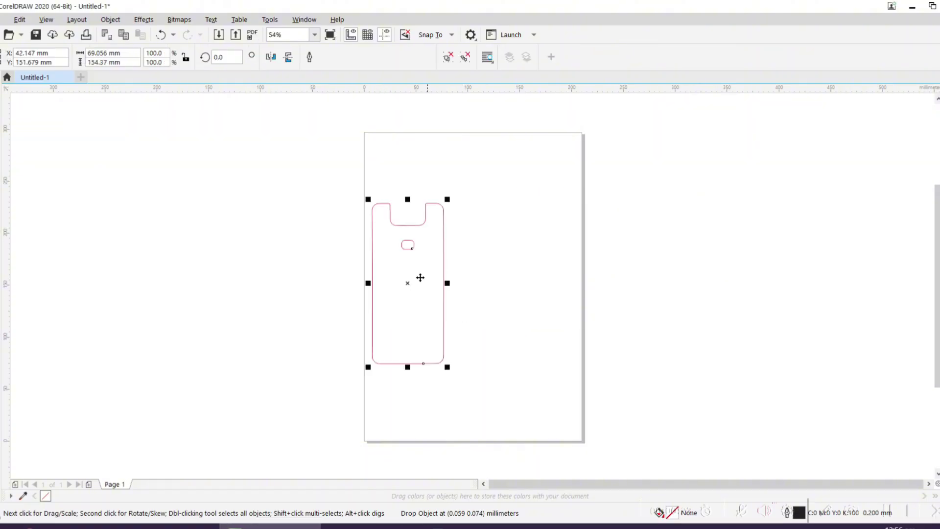
pyautogui.moveTo(420, 277); pyautogui.dragTo(495, 296)
# Switch to File Explorer, go up to EPS TEMPLATES PACK 15.3.2022 and open the CHARGER folder.
pyautogui.click(392, 526)
pyautogui.press('BackSpace')
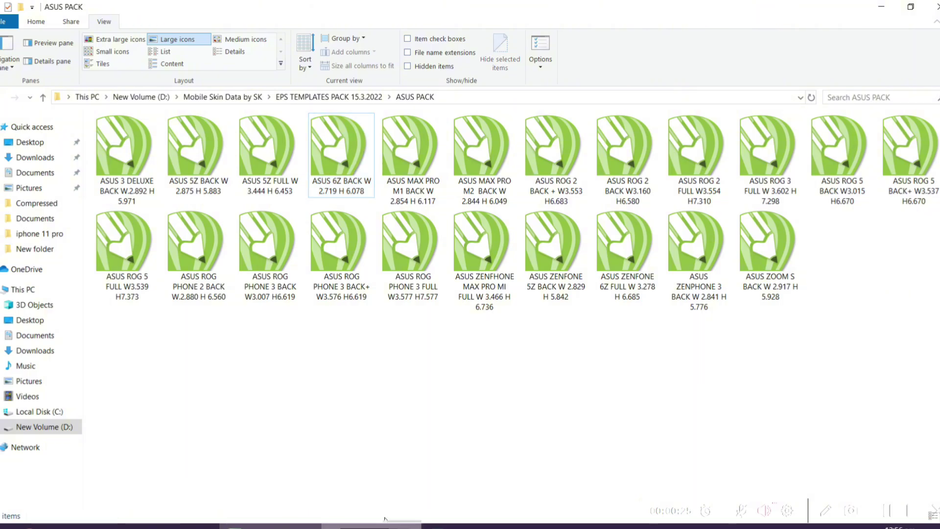
pyautogui.press('Down')
pyautogui.press('Down')
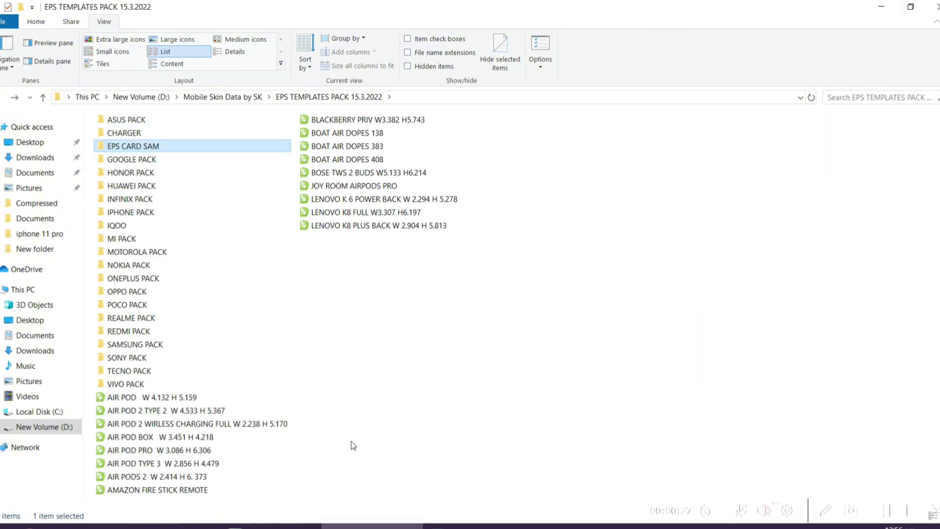
# Import the IPHONE 3 PIN ADD W3.242 H2.950 template into the CorelDRAW document as editable and place it just beside the page.
pyautogui.press('Down')
pyautogui.press('Up')
pyautogui.press('Up')
pyautogui.press('Return')
pyautogui.press('Down')
pyautogui.press('Down')
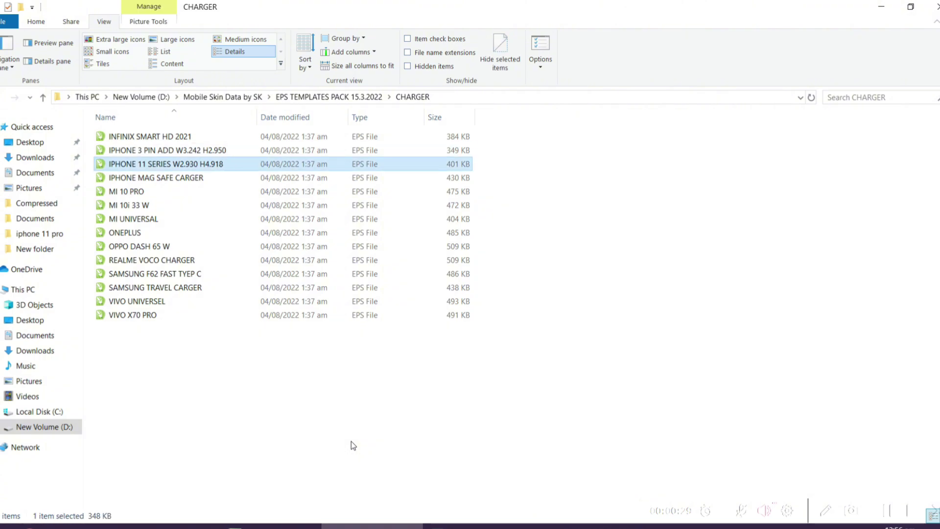
pyautogui.press('Up')
pyautogui.press('Up')
pyautogui.press('Down')
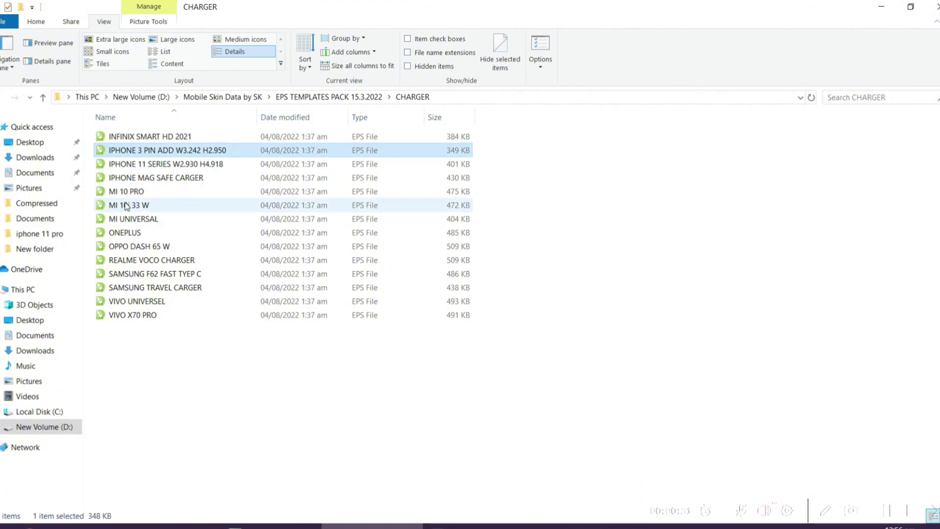
pyautogui.moveTo(179, 152); pyautogui.dragTo(279, 395)
pyautogui.click(472, 311)
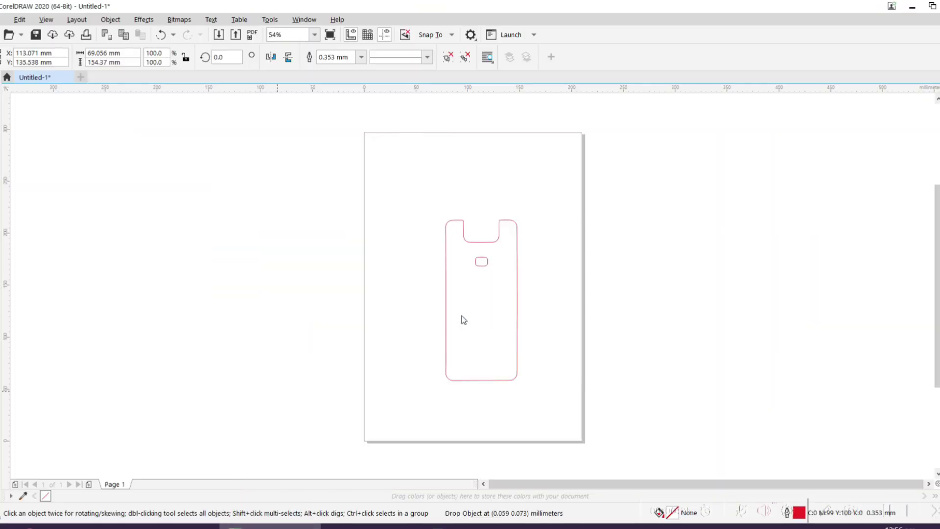
pyautogui.moveTo(277, 396); pyautogui.dragTo(320, 269)
# Import REALME VOCO CHARGER from the CHARGER folder as editable and move it beside the iPhone charger template.
pyautogui.hotkey('alt', 'Tab')
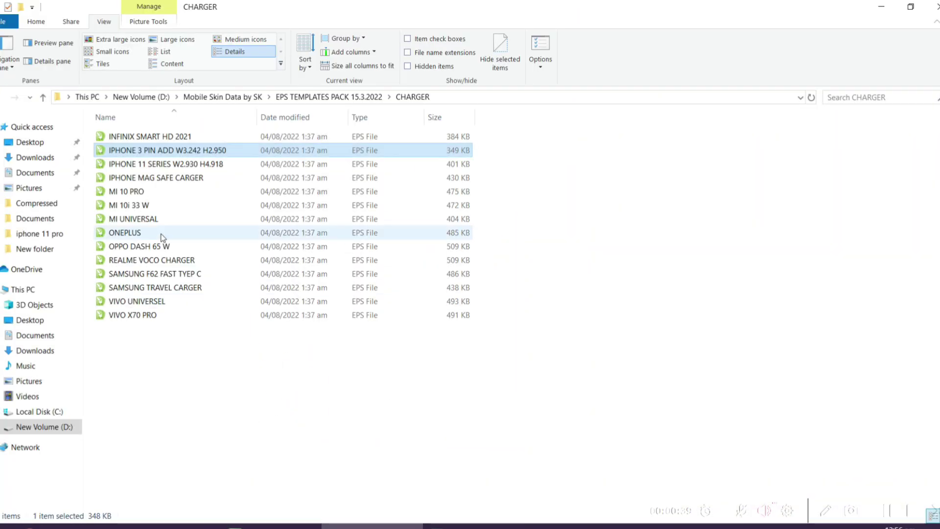
pyautogui.moveTo(152, 260); pyautogui.dragTo(157, 321)
pyautogui.click(468, 314)
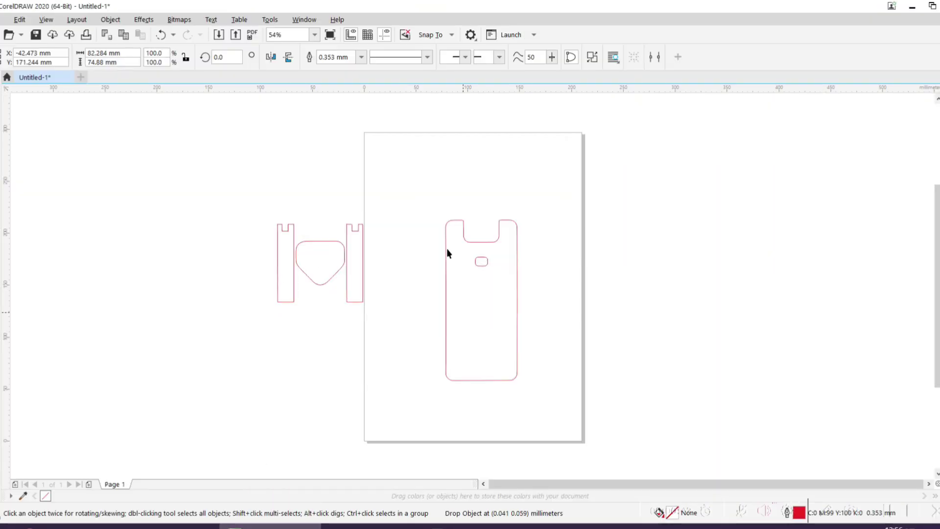
pyautogui.moveTo(194, 305); pyautogui.dragTo(239, 211)
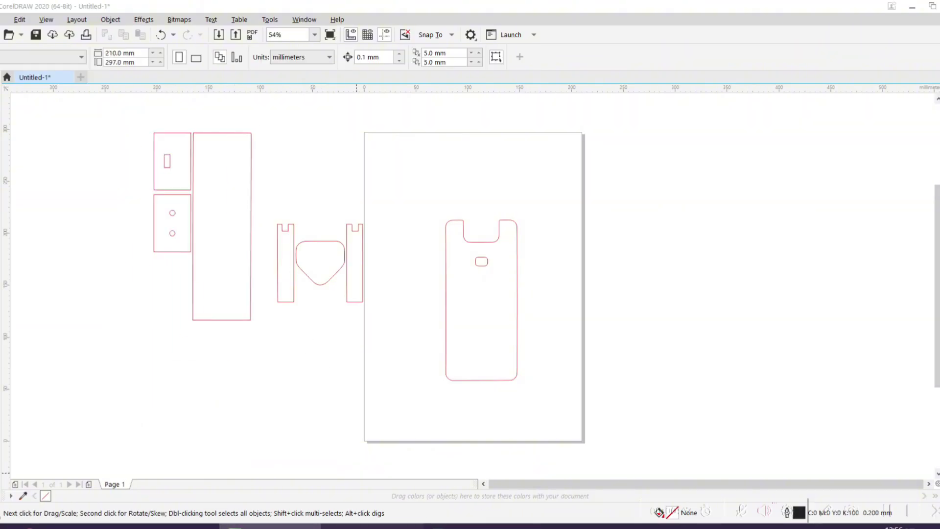
# Import SAMSUNG TRAVEL CARGER as editable, move it beside the other charger templates and deselect it.
pyautogui.click(372, 526)
pyautogui.moveTo(181, 287); pyautogui.dragTo(283, 450)
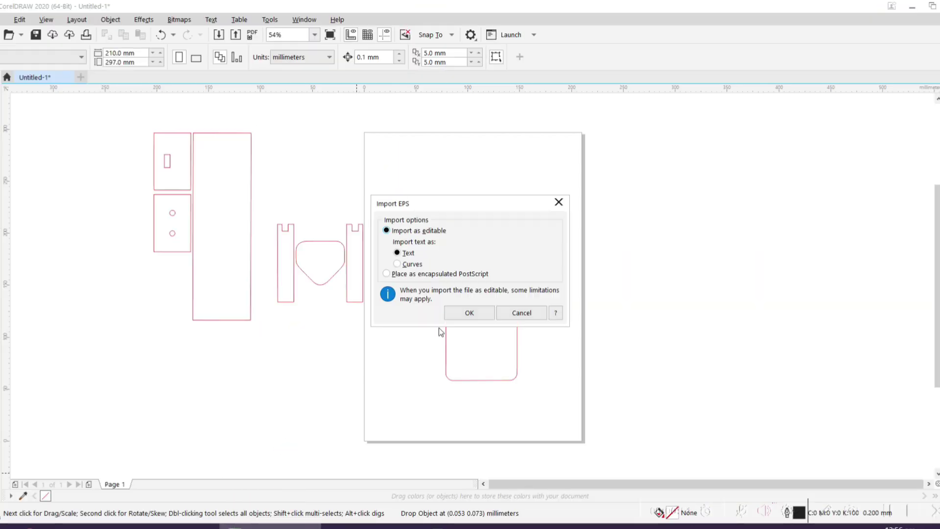
pyautogui.click(461, 315)
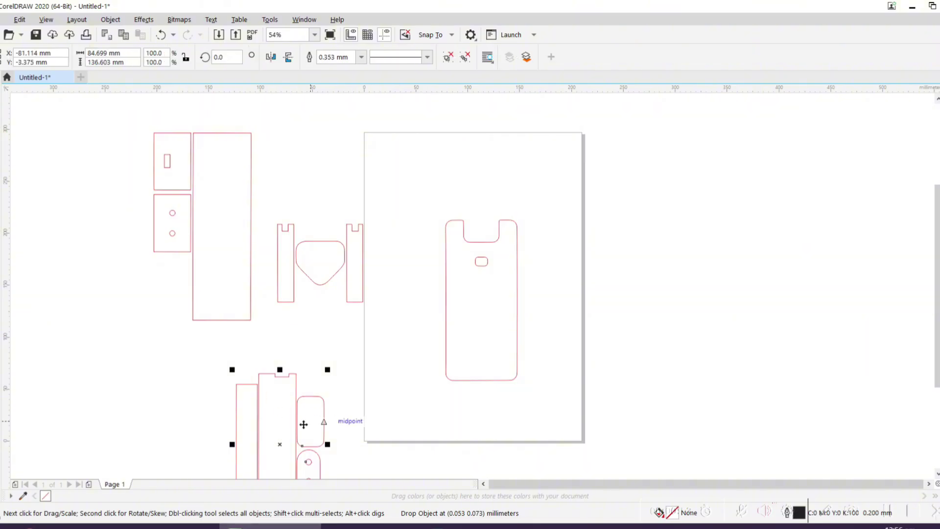
pyautogui.moveTo(304, 426); pyautogui.dragTo(100, 303)
pyautogui.click(280, 410)
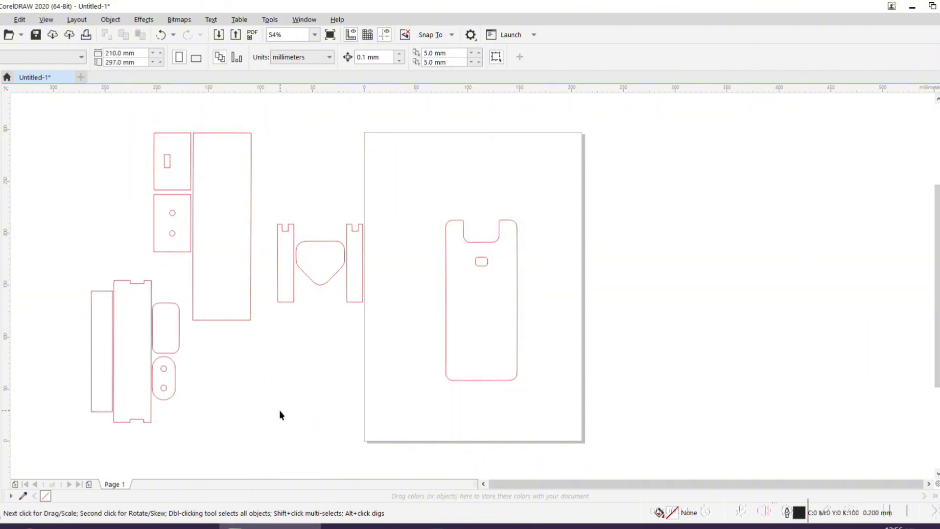
# Switch to File Explorer, return to EPS TEMPLATES PACK 15.3.2022 and open the IPHONE PACK folder.
pyautogui.click(365, 526)
pyautogui.click(368, 432)
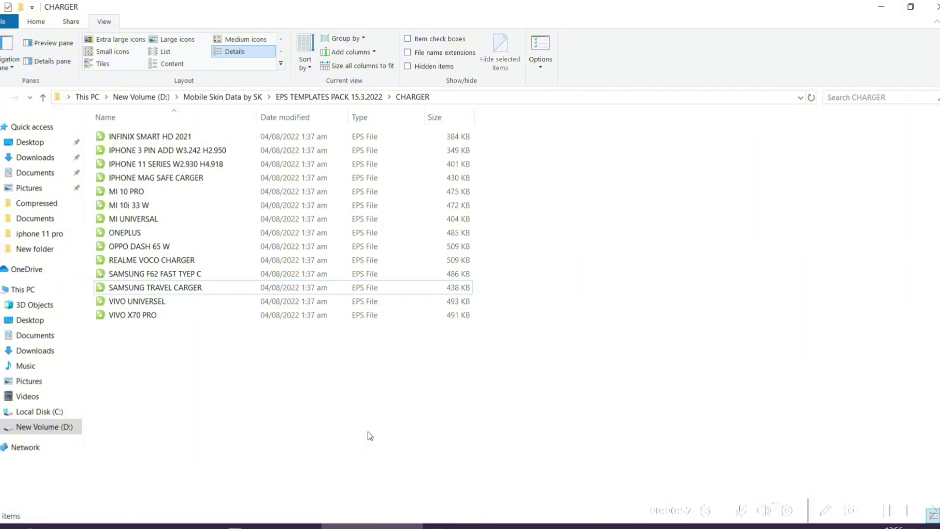
pyautogui.press('BackSpace')
pyautogui.press('Down')
pyautogui.press('Down')
pyautogui.press('Down')
pyautogui.press('Down')
pyautogui.press('Down')
pyautogui.press('Down')
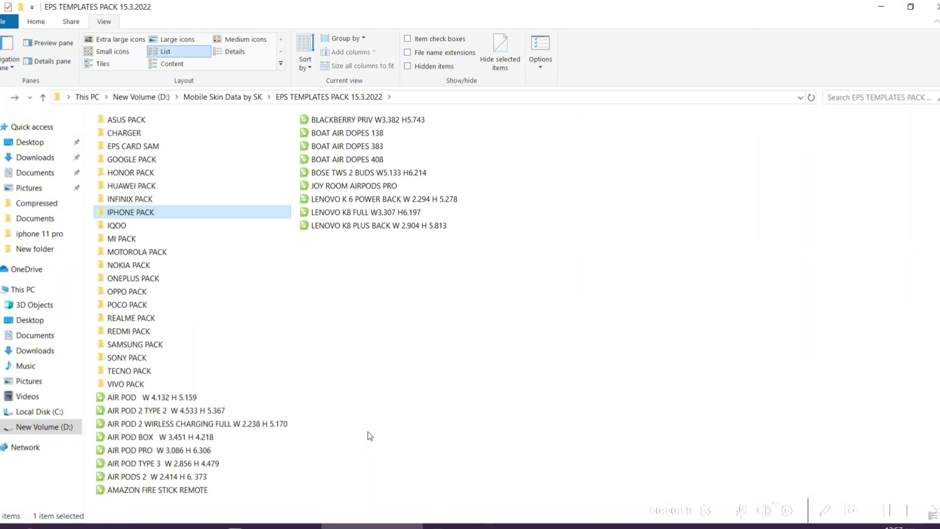
pyautogui.press('Return')
# Open the AIR PODS 3 template as editable in a new CorelDRAW document.
pyautogui.press('Down')
pyautogui.press('Down')
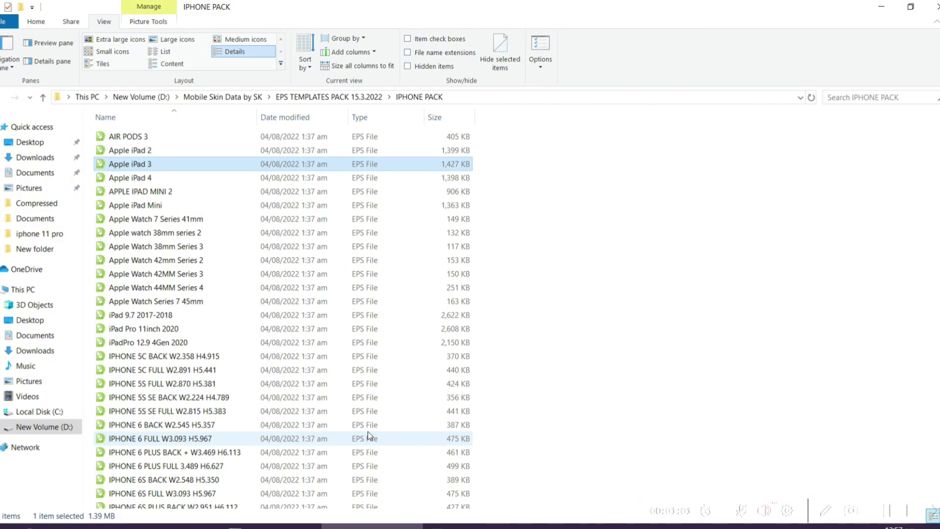
pyautogui.press('Up')
pyautogui.press('Up')
pyautogui.press('Return')
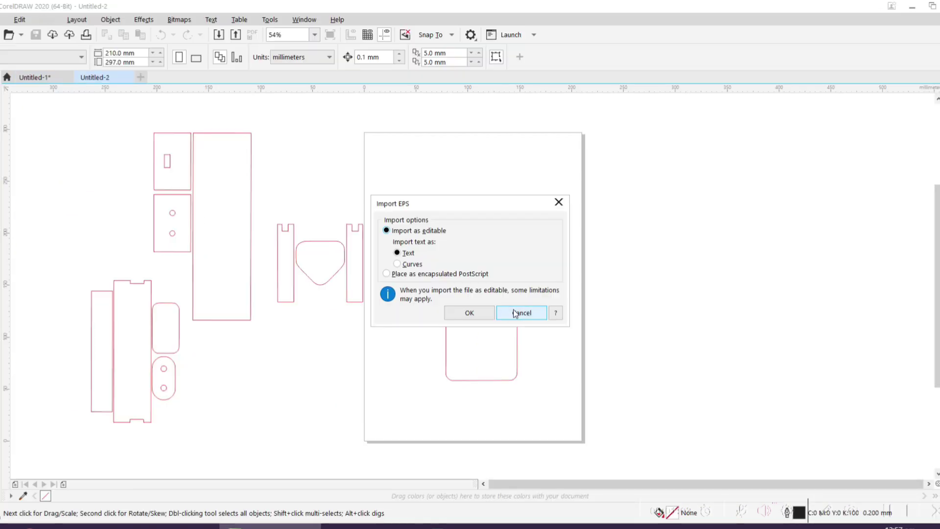
pyautogui.click(481, 311)
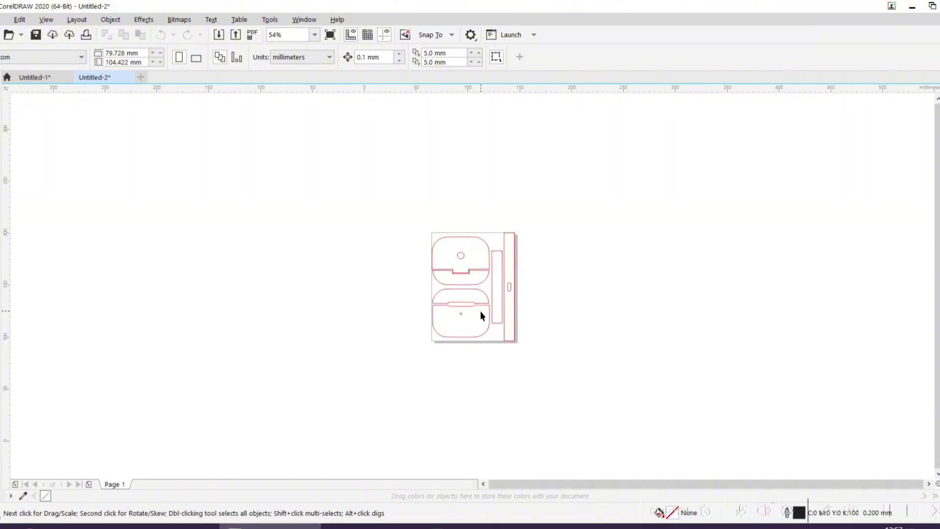
# Open an Apple Watch template from the IPHONE PACK folder as editable in a new CorelDRAW document.
pyautogui.hotkey('alt', 'Tab')
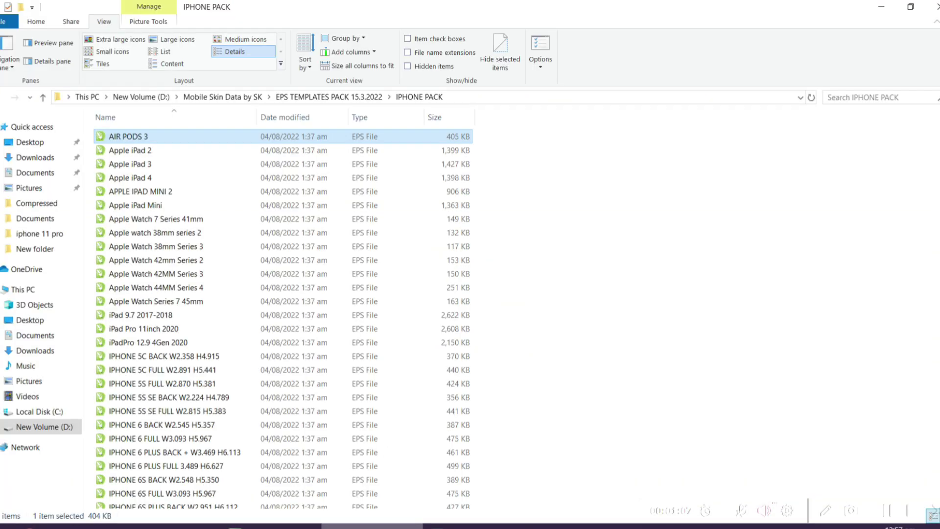
pyautogui.press('Down')
pyautogui.press('Down')
pyautogui.press('Down')
pyautogui.press('Down')
pyautogui.press('Down')
pyautogui.press('Down')
pyautogui.press('Down')
pyautogui.press('Down')
pyautogui.press('Down')
pyautogui.press('Return')
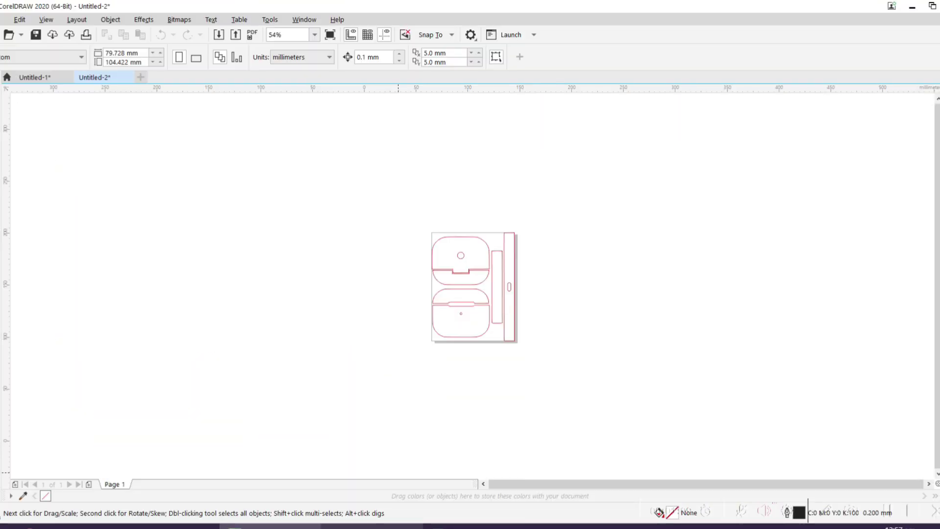
pyautogui.press('Return')
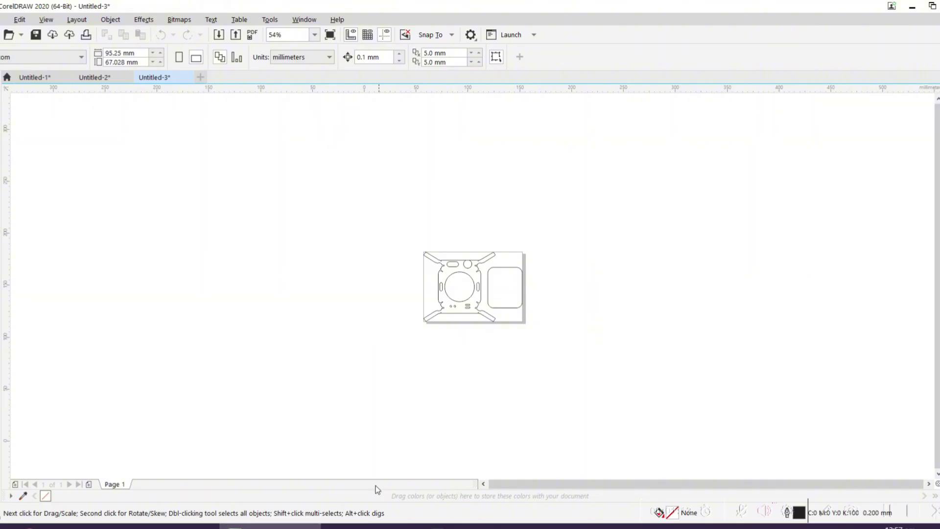
# Open the iPad Pro 11inch 2020 template from the IPHONE PACK folder as editable in its own document.
pyautogui.hotkey('alt', 'Tab')
pyautogui.press('Down')
pyautogui.press('Down')
pyautogui.press('Down')
pyautogui.press('Down')
pyautogui.press('Down')
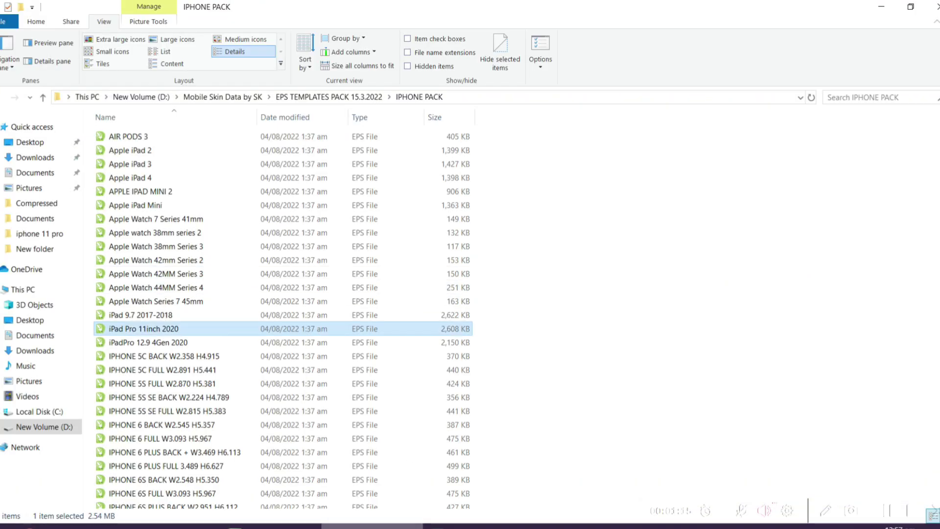
pyautogui.press('Return')
pyautogui.press('Return')
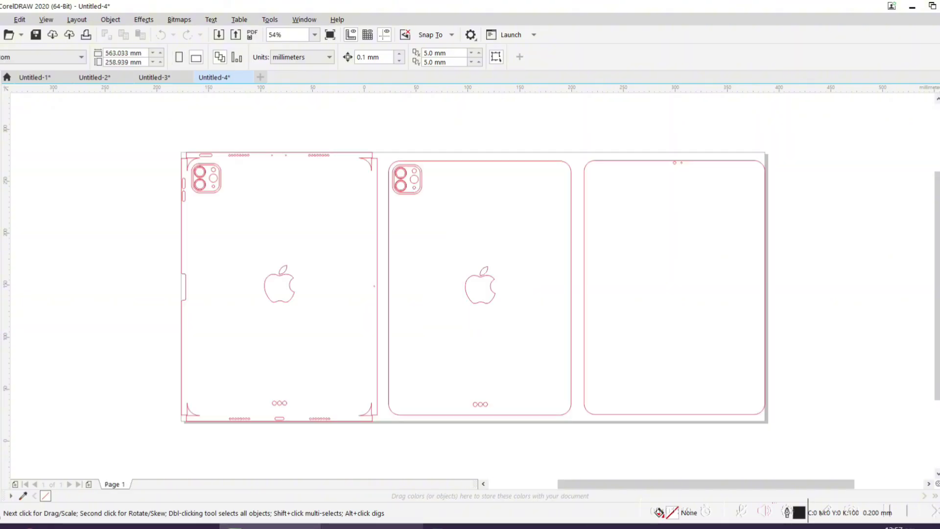
# Switch to File Explorer, go back up to EPS TEMPLATES PACK 15.3.2022 and open the SAMSUNG PACK folder.
pyautogui.click(372, 525)
pyautogui.click(381, 425)
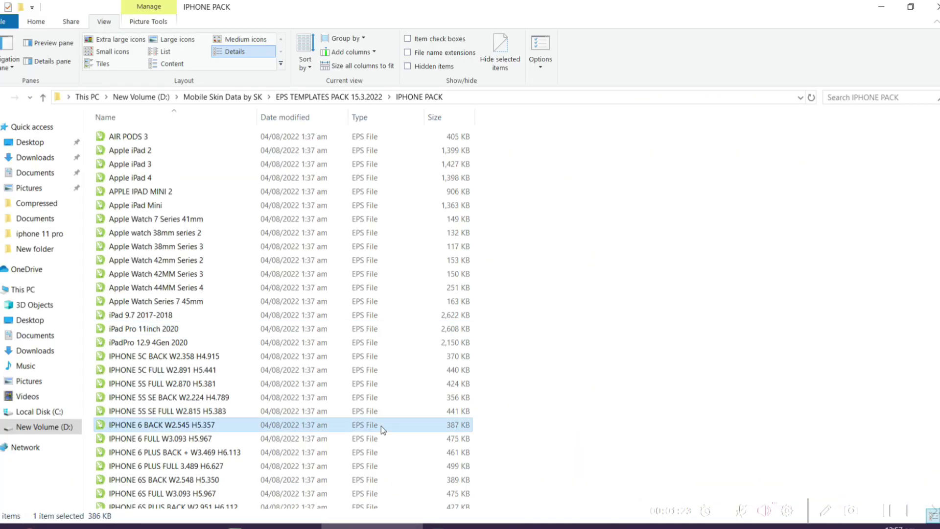
pyautogui.press('BackSpace')
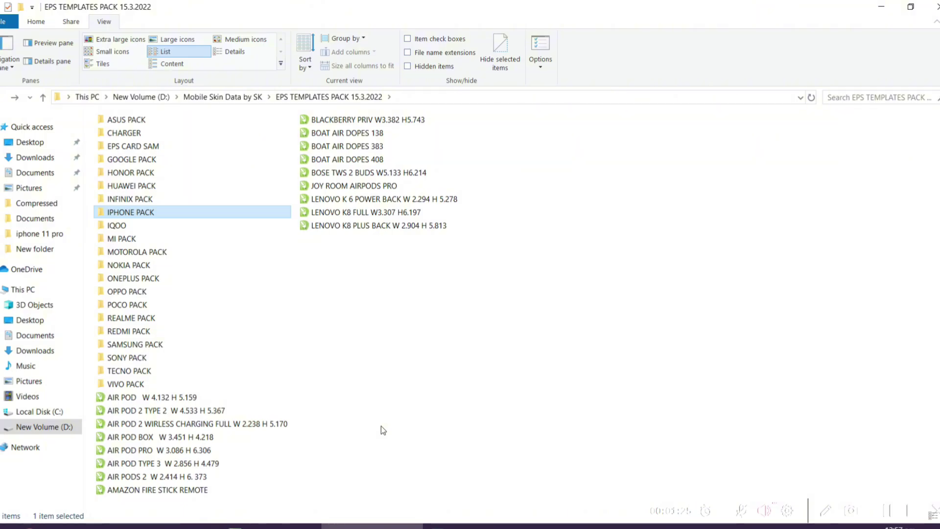
pyautogui.press('Down')
pyautogui.press('Down')
pyautogui.press('Down')
pyautogui.press('Down')
pyautogui.press('Down')
pyautogui.press('Down')
pyautogui.press('Down')
pyautogui.press('Down')
pyautogui.press('Down')
pyautogui.press('Down')
pyautogui.press('Down')
pyautogui.press('Up')
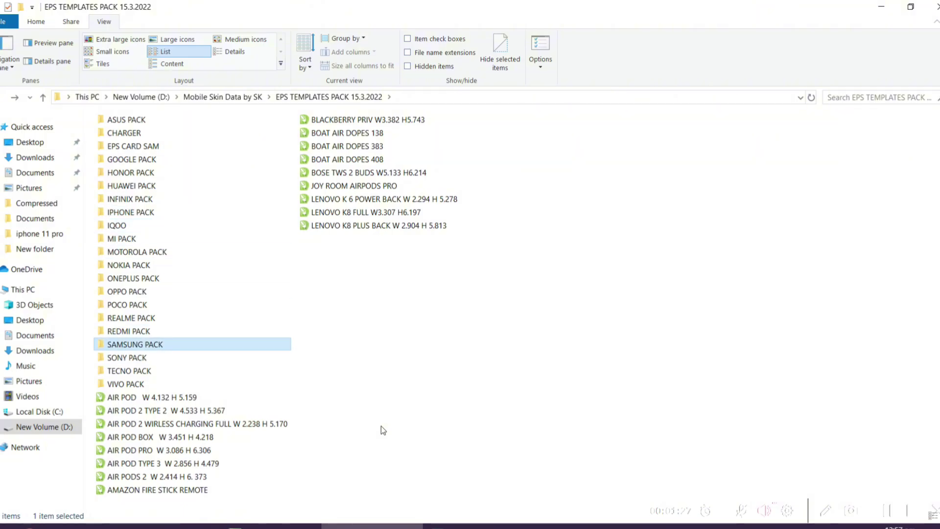
pyautogui.press('Return')
# Open the GALAXY A03s BACK W2.966 H6.363 template as editable in a new CorelDRAW document.
pyautogui.press('Down')
pyautogui.press('Down')
pyautogui.press('Down')
pyautogui.press('Down')
pyautogui.press('Down')
pyautogui.press('Down')
pyautogui.press('Down')
pyautogui.press('Down')
pyautogui.press('Down')
pyautogui.press('Down')
pyautogui.press('Down')
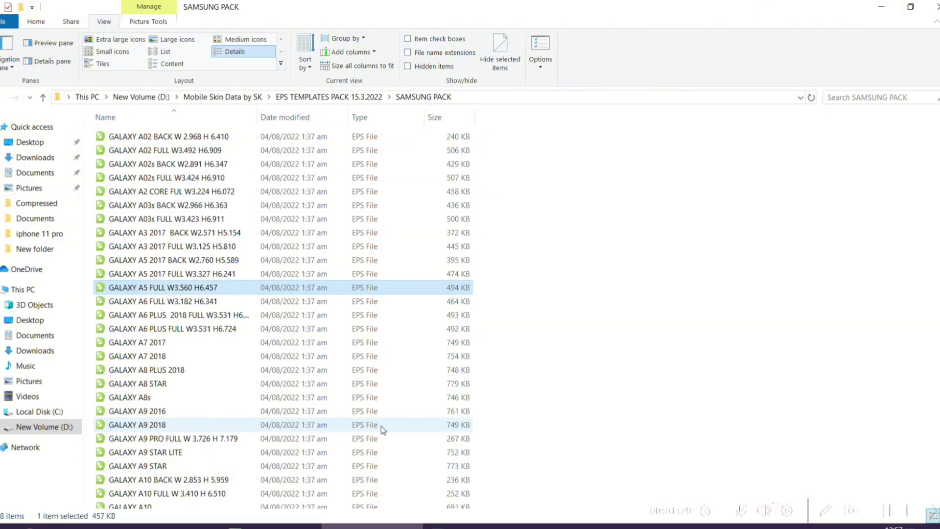
pyautogui.press('Down')
pyautogui.press('Down')
pyautogui.press('Down')
pyautogui.press('Up')
pyautogui.press('Up')
pyautogui.press('Up')
pyautogui.press('Up')
pyautogui.press('Up')
pyautogui.press('Up')
pyautogui.press('Up')
pyautogui.press('Up')
pyautogui.press('Up')
pyautogui.hotkey('alt', 'Tab')
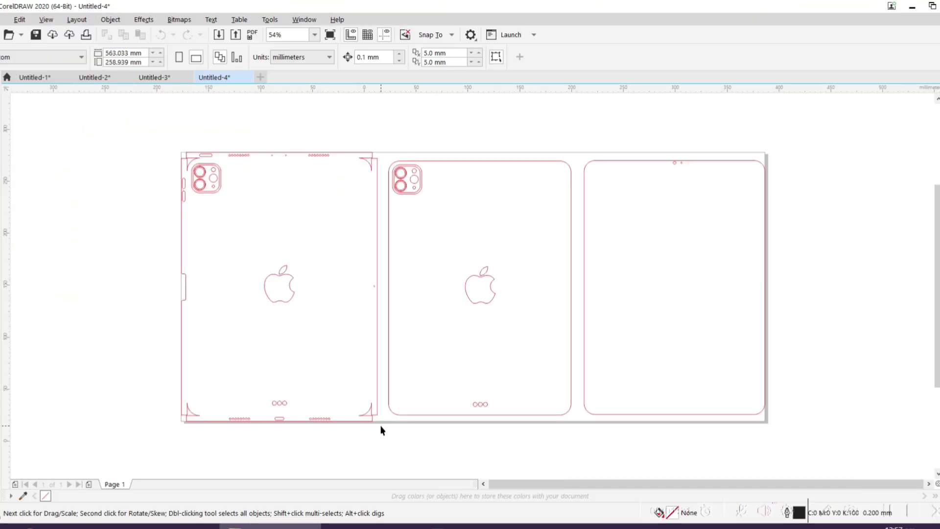
pyautogui.press('Return')
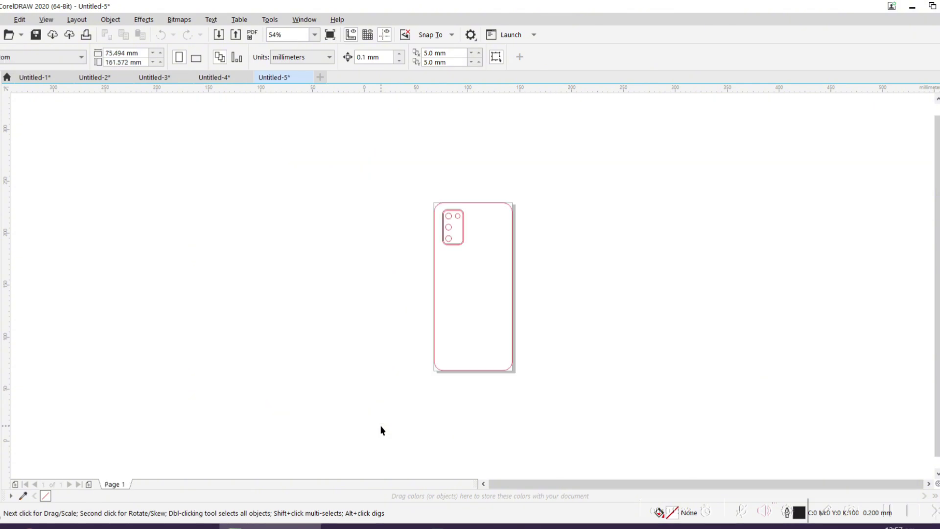
# Open a full-body Galaxy template from further down the SAMSUNG PACK folder as editable in a new CorelDRAW document.
pyautogui.hotkey('alt', 'Tab')
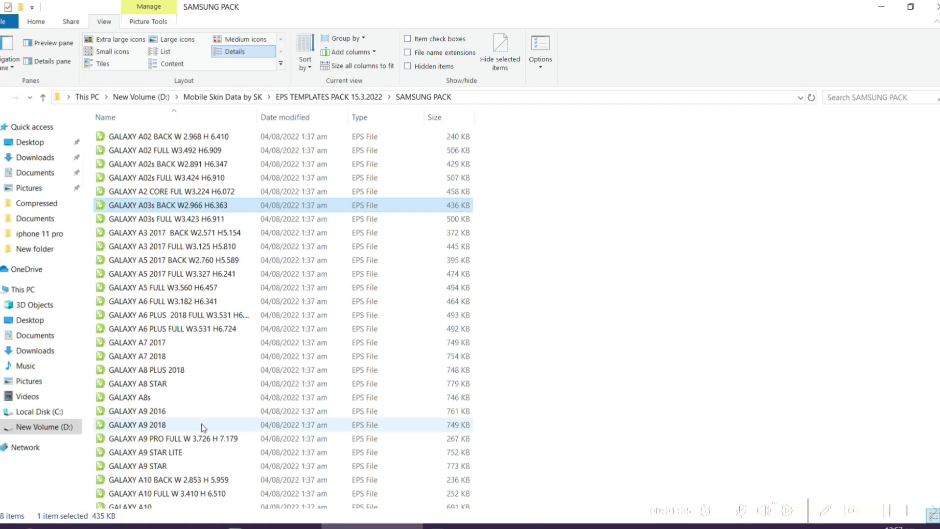
pyautogui.press('Down')
pyautogui.press('Down')
pyautogui.press('Down')
pyautogui.press('Down')
pyautogui.press('Down')
pyautogui.press('Down')
pyautogui.press('Down')
pyautogui.press('Down')
pyautogui.press('Down')
pyautogui.press('Down')
pyautogui.press('Down')
pyautogui.press('Down')
pyautogui.press('Down')
pyautogui.press('Down')
pyautogui.press('Down')
pyautogui.press('Down')
pyautogui.press('Down')
pyautogui.press('Down')
pyautogui.press('Down')
pyautogui.press('Down')
pyautogui.press('Down')
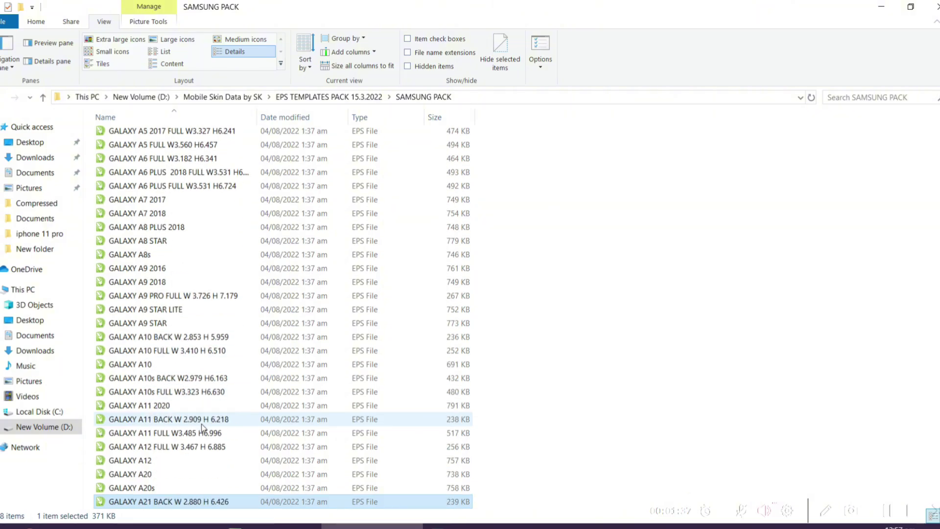
pyautogui.press('Return')
pyautogui.press('Return')
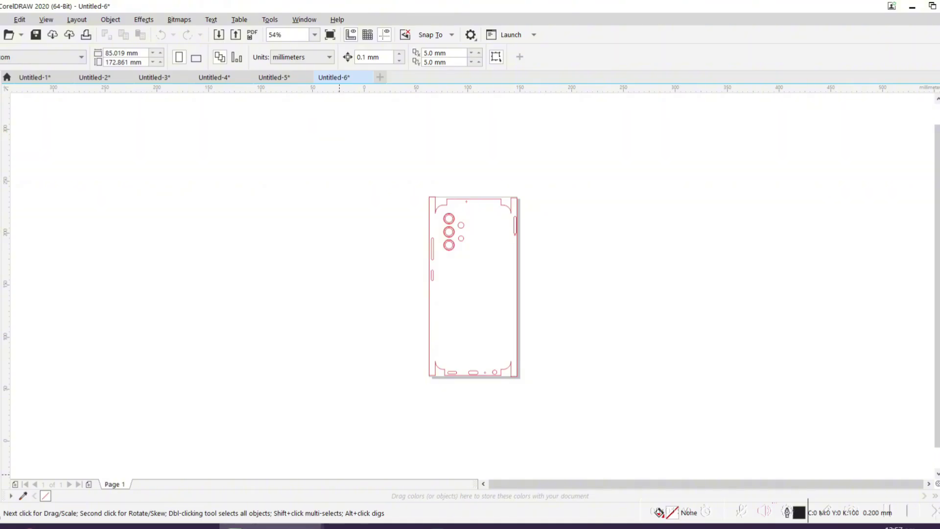
# Switch to File Explorer, go up to Mobile Skin Data by SK and open the Apple folder inside ALL NEW MOBILE SKINS.
pyautogui.hotkey('alt', 'Tab')
pyautogui.hotkey('alt', 'Up')
pyautogui.hotkey('alt', 'Up')
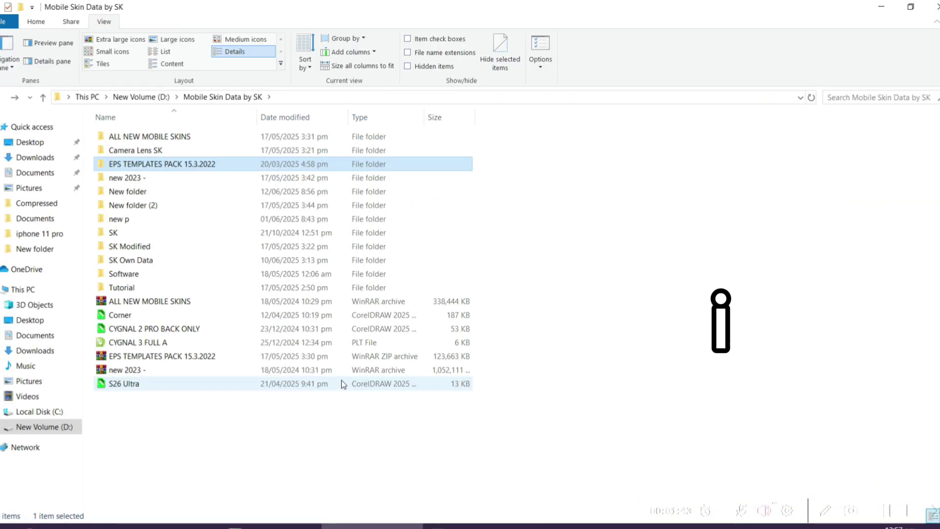
pyautogui.press('Down')
pyautogui.press('Up')
pyautogui.press('Up')
pyautogui.press('Up')
pyautogui.press('Return')
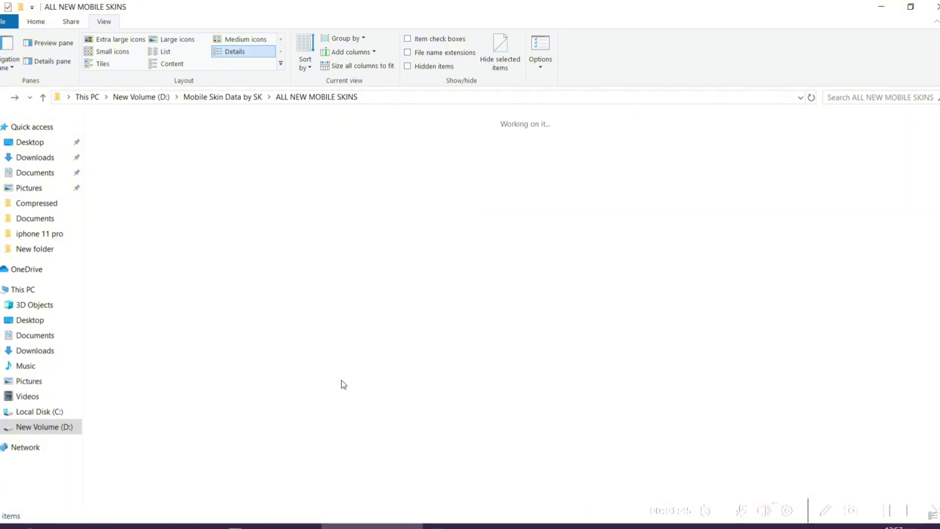
pyautogui.press('Return')
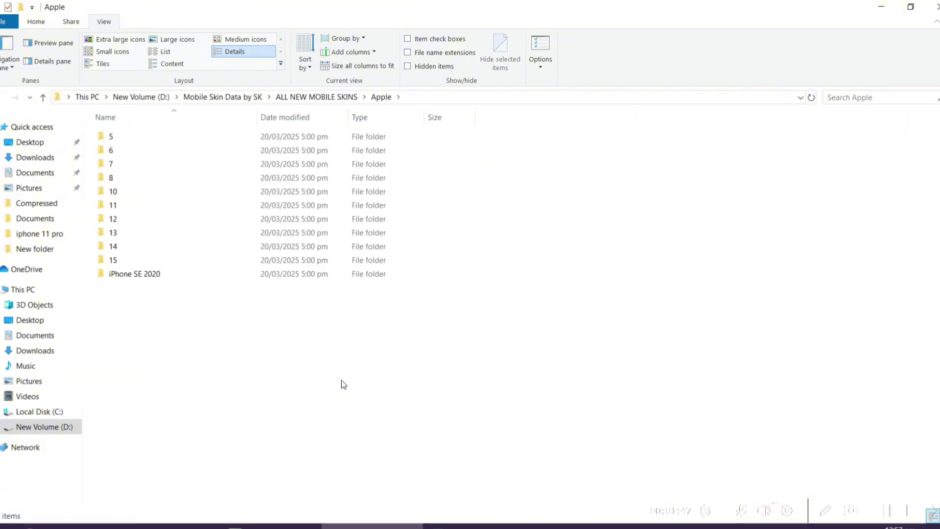
# Open the folder 15 inside the Apple folder.
pyautogui.press('Down')
pyautogui.press('Down')
# Open the iphone 15 pro max template from the iphone 15 pro max folder in CorelDRAW and view its lower layouts.
pyautogui.press('Down')
pyautogui.press('Down')
pyautogui.press('Down')
pyautogui.press('Down')
pyautogui.press('Down')
pyautogui.press('Down')
pyautogui.press('Down')
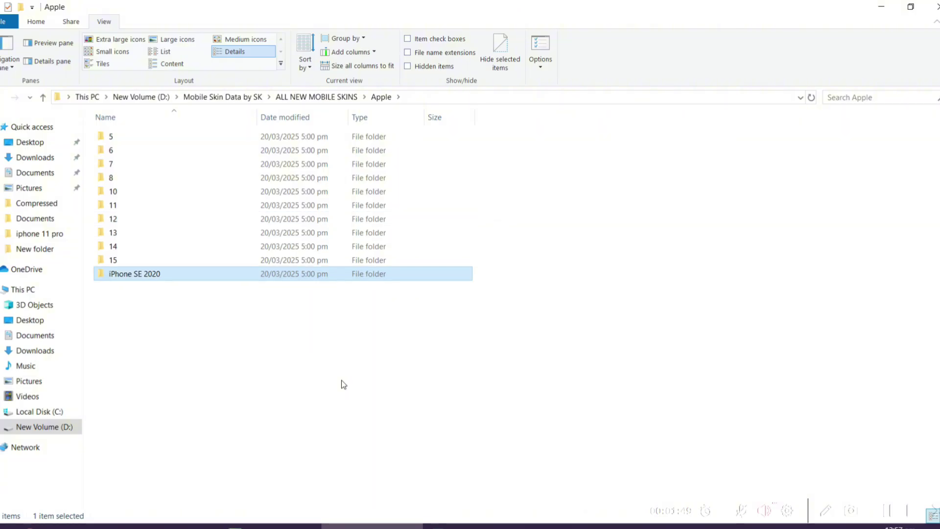
pyautogui.press('Up')
pyautogui.press('Return')
pyautogui.press('Down')
pyautogui.press('Down')
pyautogui.press('Down')
pyautogui.press('Up')
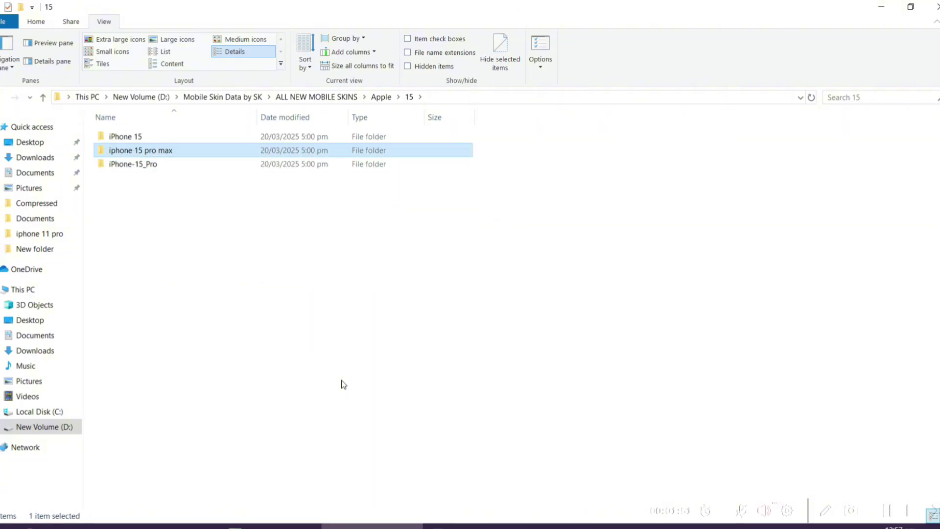
pyautogui.press('Return')
pyautogui.press('Down')
pyautogui.press('Return')
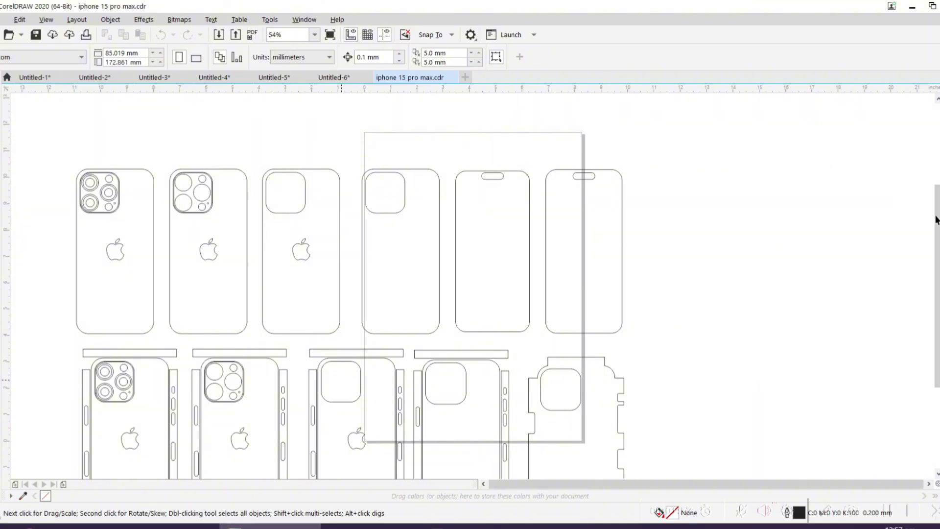
pyautogui.moveTo(938, 220); pyautogui.dragTo(938, 256)
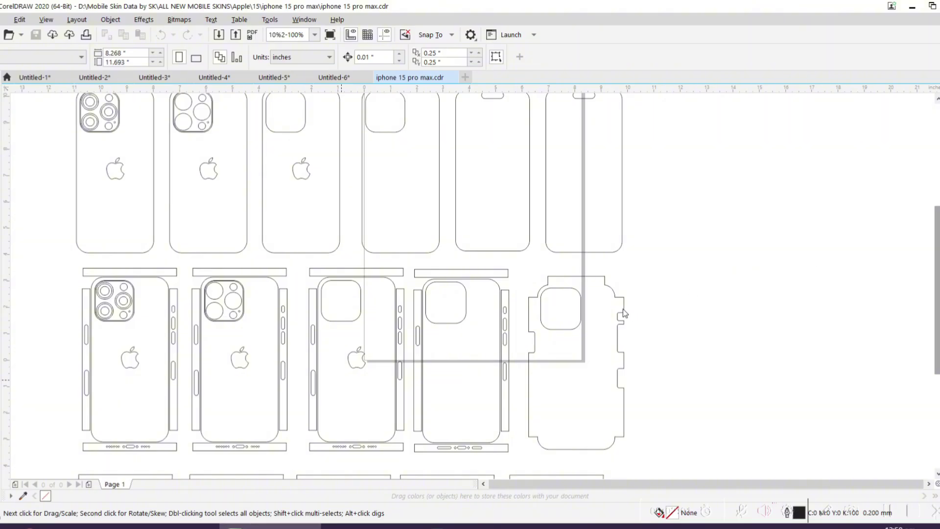
# Return to the Apple folder in File Explorer and open the iPhone SE 2020 template in CorelDRAW.
pyautogui.click(372, 527)
pyautogui.press('BackSpace')
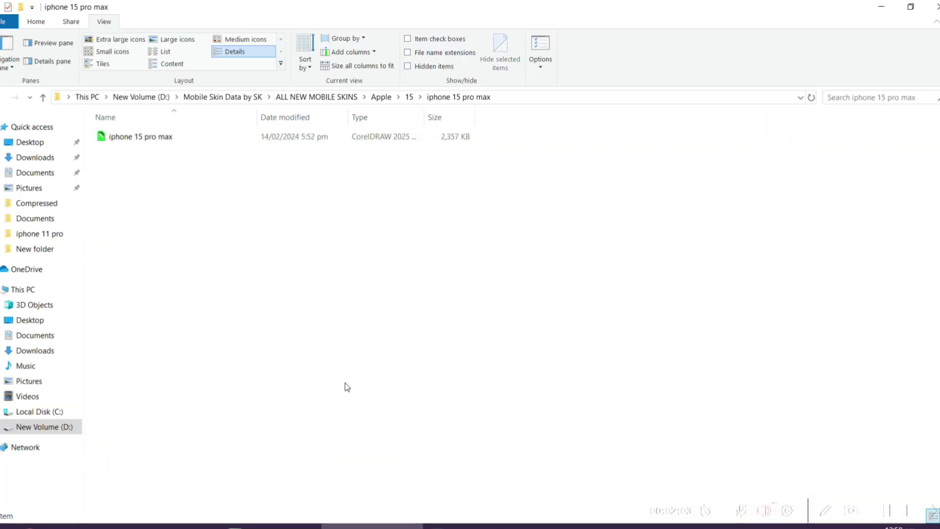
pyautogui.press('BackSpace')
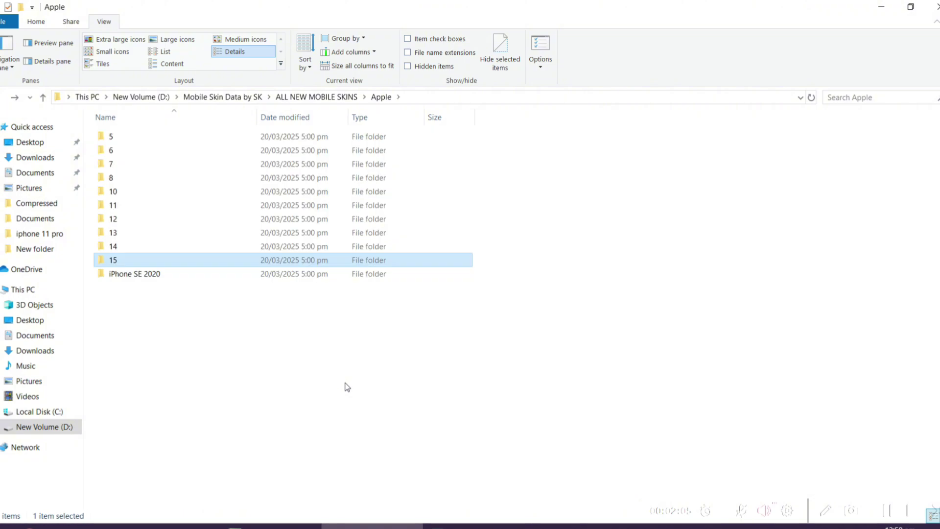
pyautogui.press('Down')
pyautogui.press('Return')
pyautogui.hotkey('alt', 'Tab')
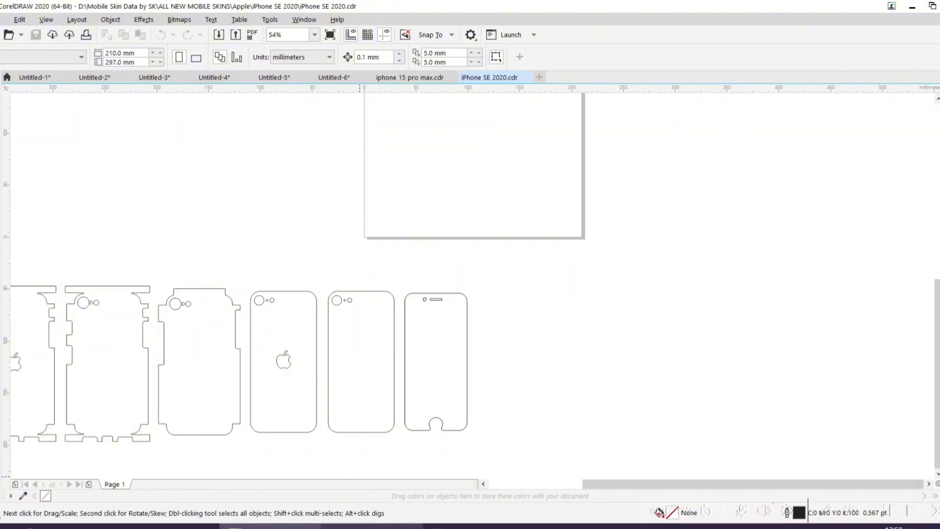
# Switch to File Explorer, go back up to ALL NEW MOBILE SKINS and open the google folder.
pyautogui.click(345, 526)
pyautogui.click(426, 393)
pyautogui.hotkey('alt', 'Up')
pyautogui.hotkey('alt', 'Up')
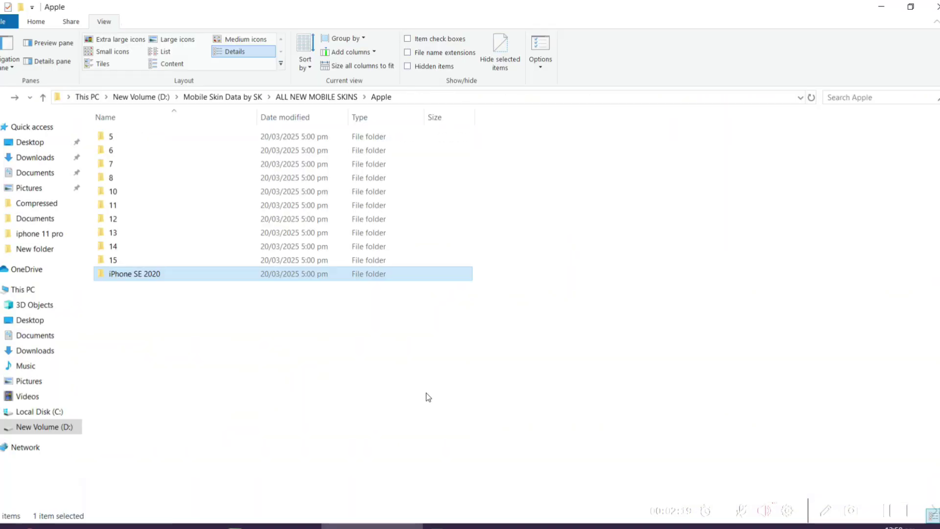
pyautogui.press('Down')
pyautogui.press('Down')
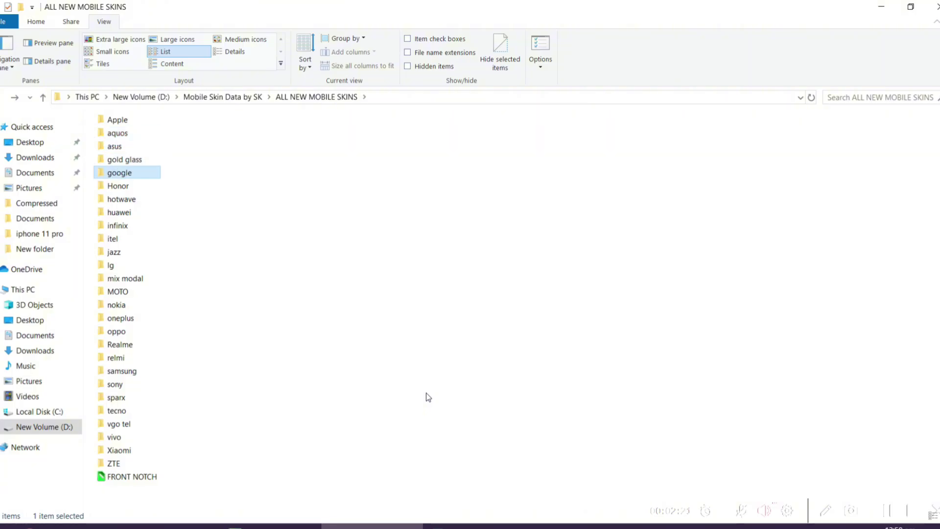
pyautogui.press('Return')
# Open the Pixel 8 Pro template from the Pixel 8 Pro folder in CorelDRAW and select all of its outlines.
pyautogui.press('Down')
pyautogui.press('Down')
pyautogui.press('Down')
pyautogui.press('Down')
pyautogui.press('Down')
pyautogui.press('Down')
pyautogui.press('Down')
pyautogui.press('Down')
pyautogui.press('Down')
pyautogui.press('Down')
pyautogui.press('Down')
pyautogui.press('Down')
pyautogui.press('Down')
pyautogui.press('Down')
pyautogui.press('Down')
pyautogui.press('Down')
pyautogui.press('Down')
pyautogui.press('Down')
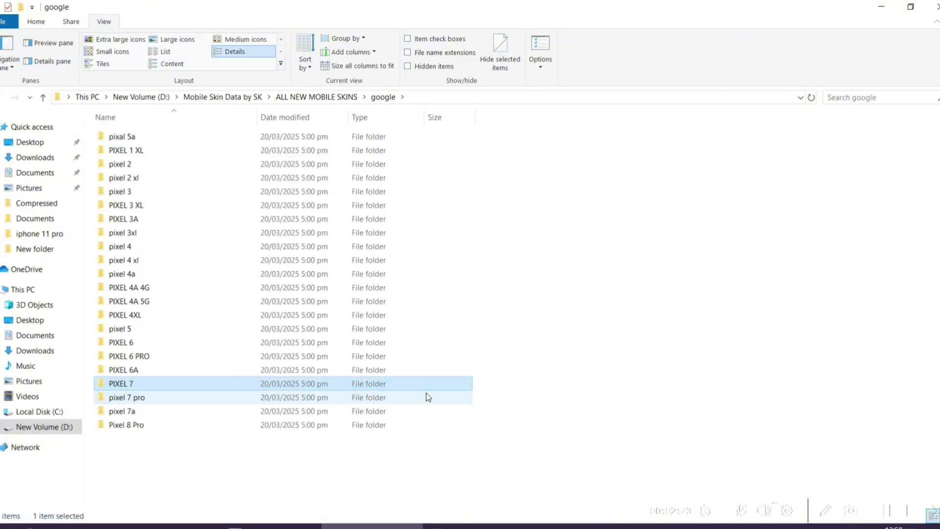
pyautogui.press('Up')
pyautogui.press('Up')
pyautogui.press('Down')
pyautogui.press('Down')
pyautogui.press('Down')
pyautogui.press('Down')
pyautogui.press('Down')
pyautogui.press('Return')
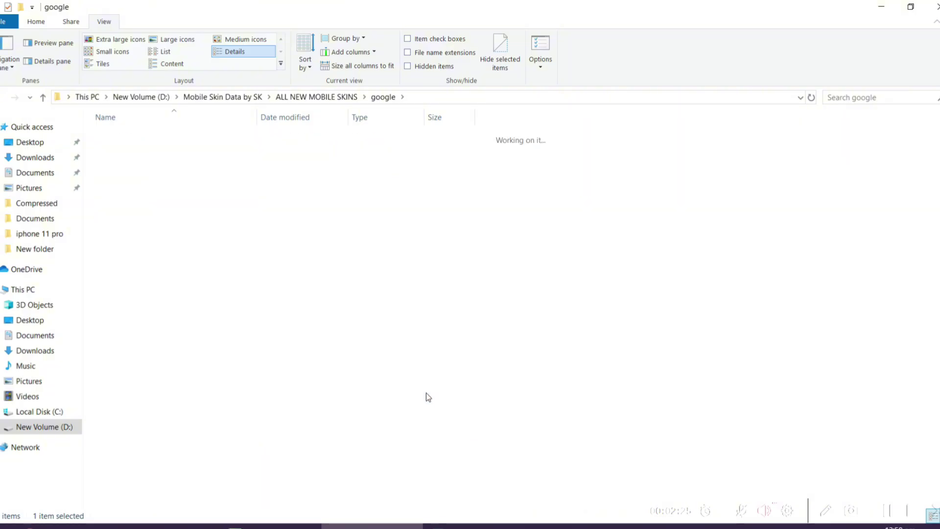
pyautogui.press('Down')
pyautogui.press('Up')
pyautogui.press('Return')
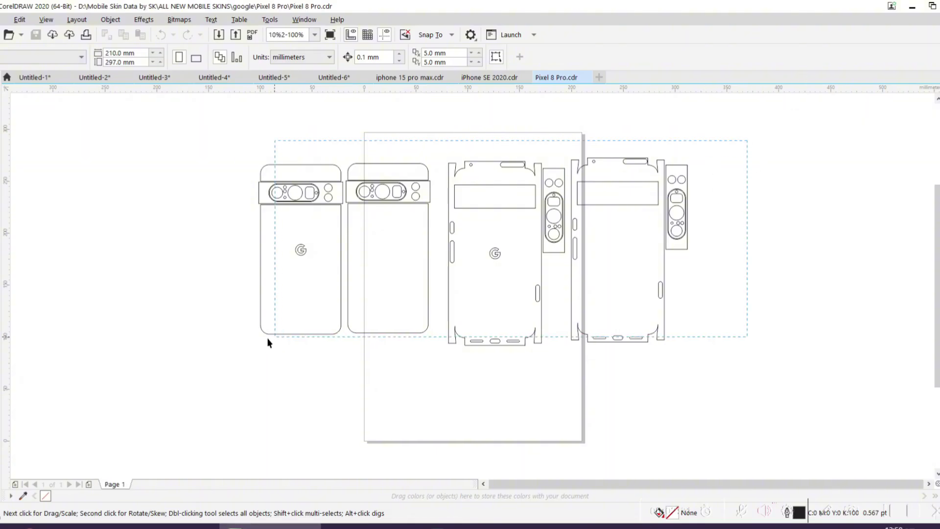
pyautogui.moveTo(267, 338); pyautogui.dragTo(235, 356)
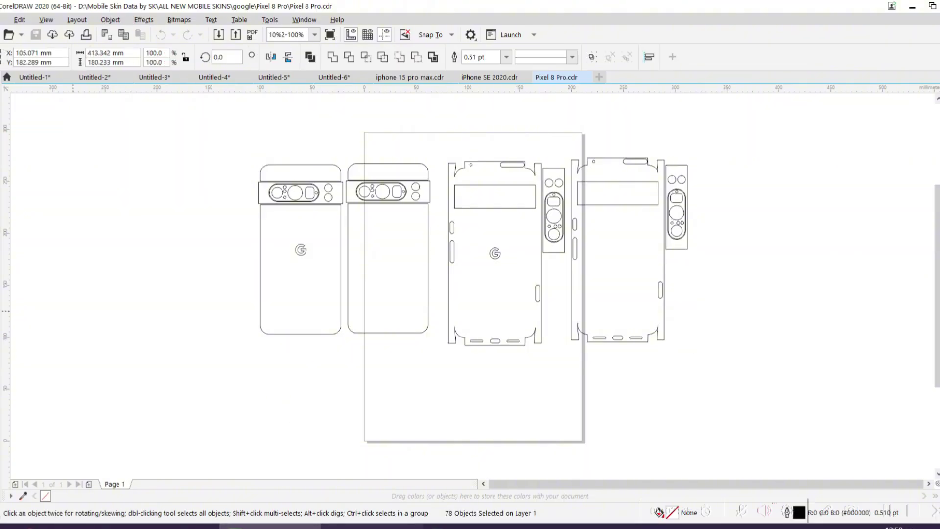
# Switch to File Explorer, go back to the google folder and open the PIXEL 6 PRO folder.
pyautogui.click(371, 527)
pyautogui.click(370, 430)
pyautogui.press('BackSpace')
pyautogui.press('Up')
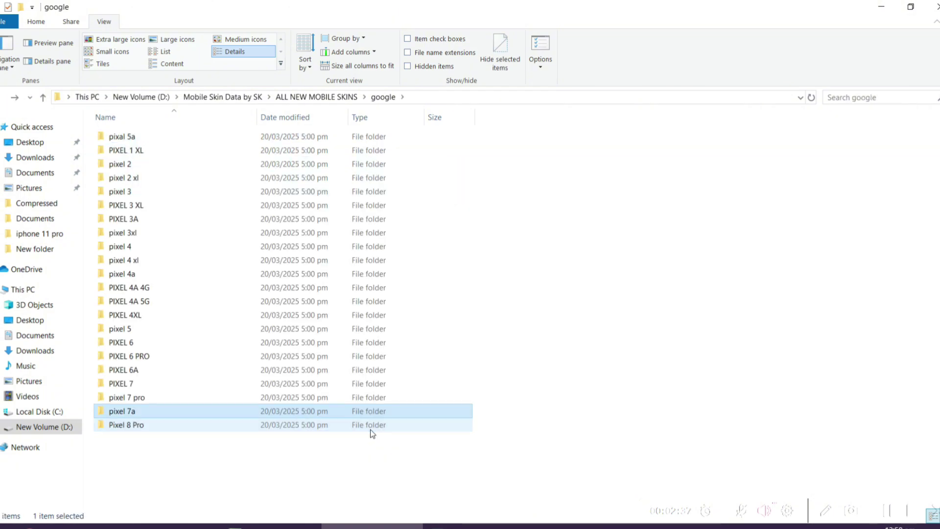
pyautogui.press('Up')
pyautogui.press('Up')
pyautogui.press('Up')
pyautogui.press('Up')
pyautogui.press('Return')
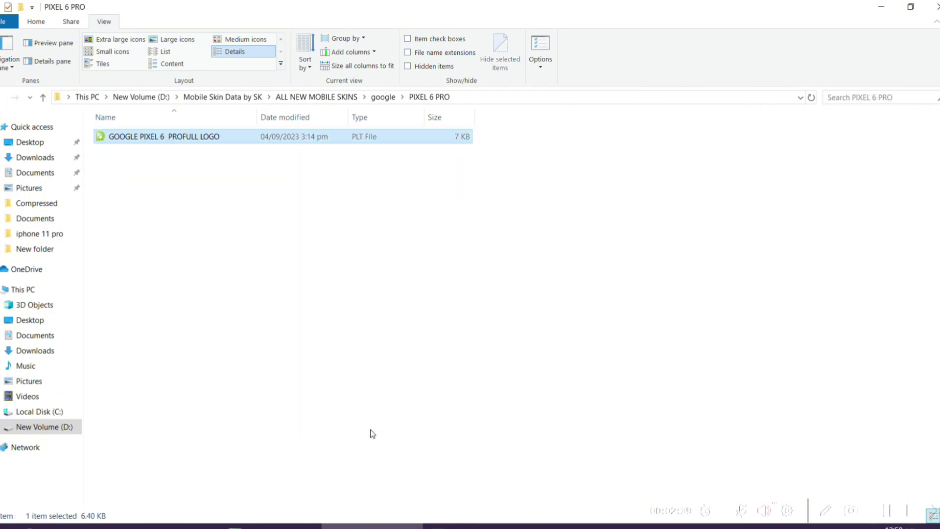
# Open the GOOGLE PIXEL 6 PROFULL LOGO PLT file in CorelDRAW with the default HPGL options and locate the imported template.
pyautogui.press('Return')
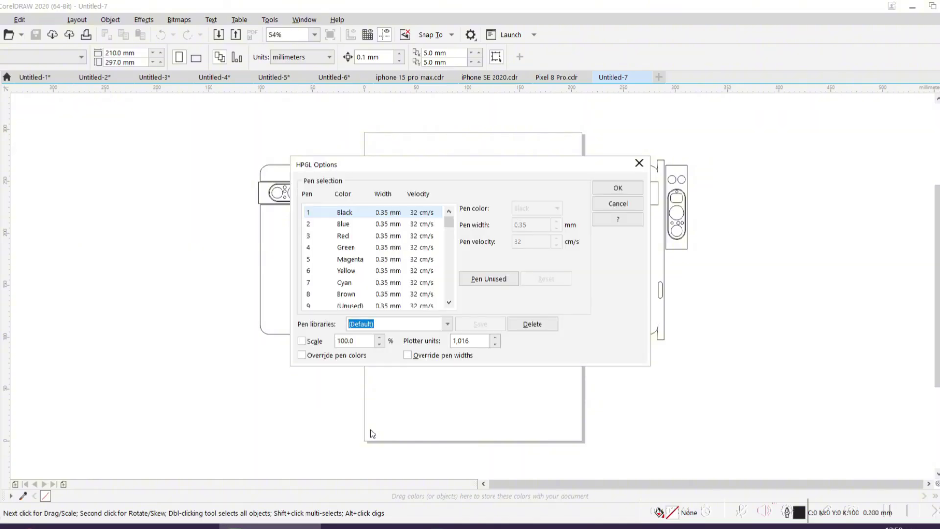
pyautogui.click(618, 188)
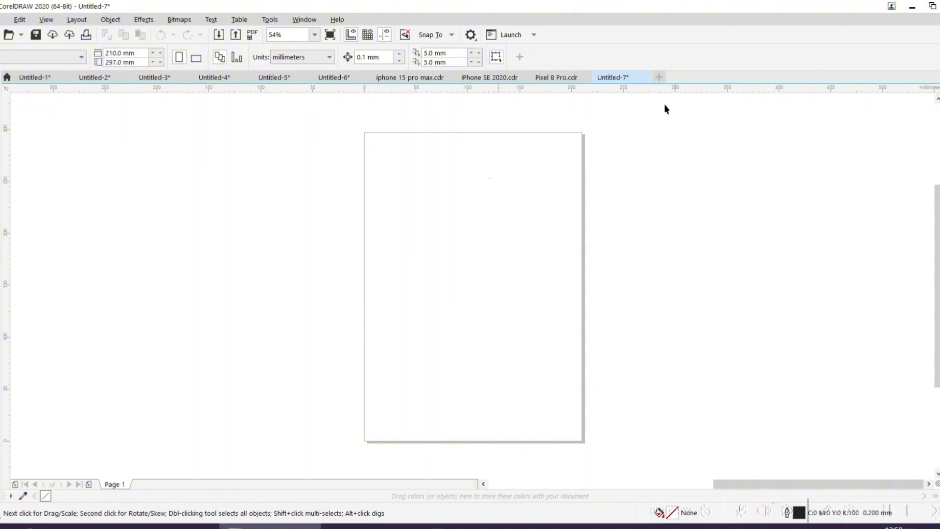
pyautogui.moveTo(937, 241); pyautogui.dragTo(938, 322)
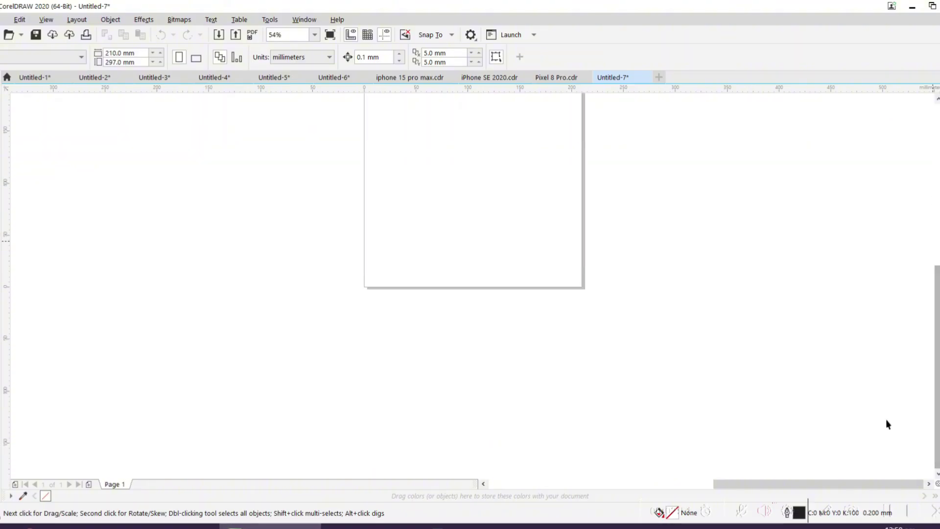
pyautogui.moveTo(779, 487); pyautogui.dragTo(541, 502)
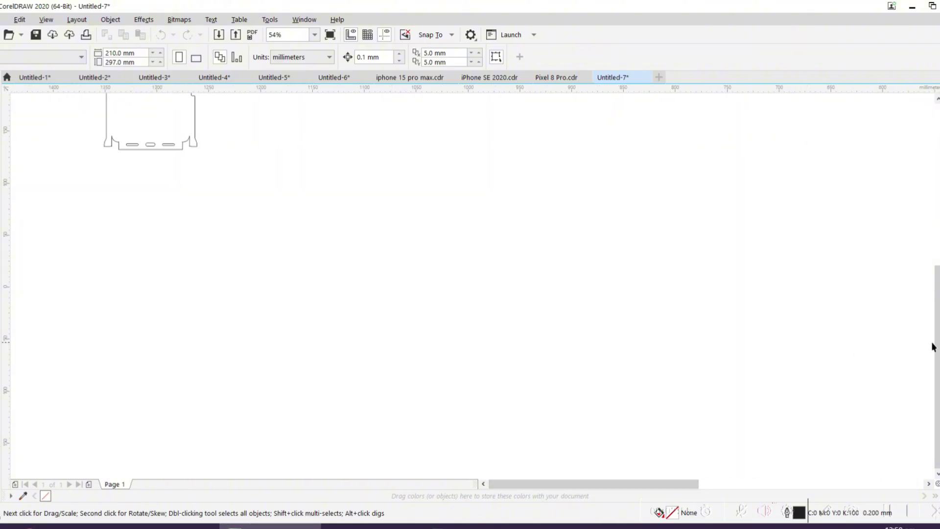
pyautogui.moveTo(937, 345); pyautogui.dragTo(898, 212)
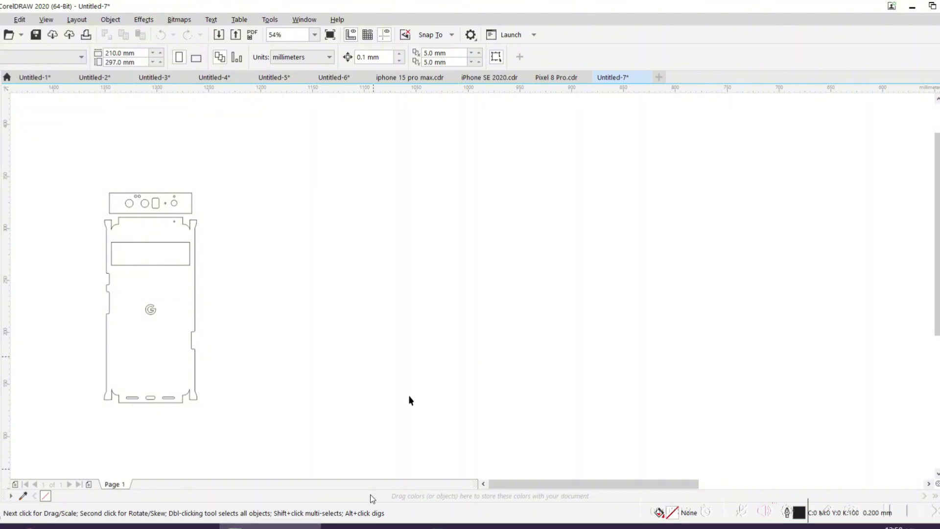
# Switch to File Explorer, go back up to ALL NEW MOBILE SKINS and open the gold glass folder.
pyautogui.click(371, 527)
pyautogui.click(369, 375)
pyautogui.press('BackSpace')
pyautogui.press('BackSpace')
pyautogui.press('BackSpace')
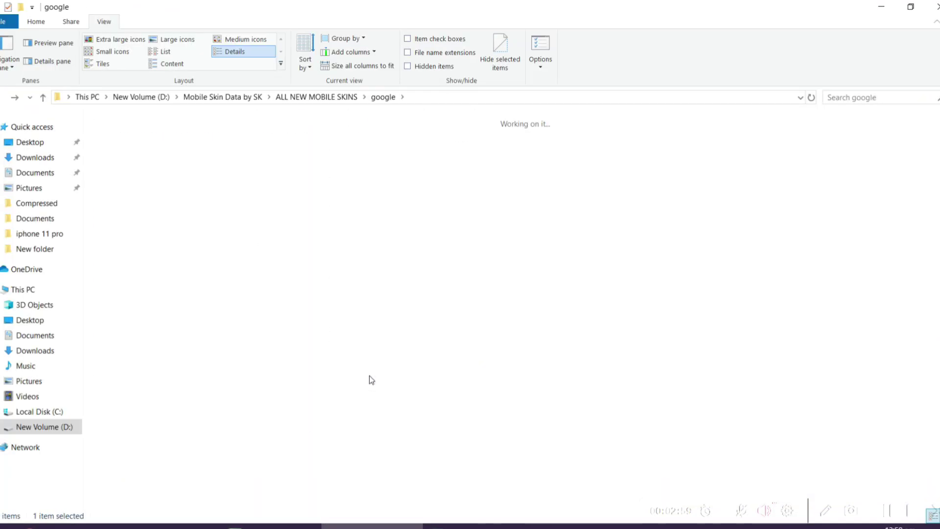
pyautogui.press('Up')
pyautogui.press('Return')
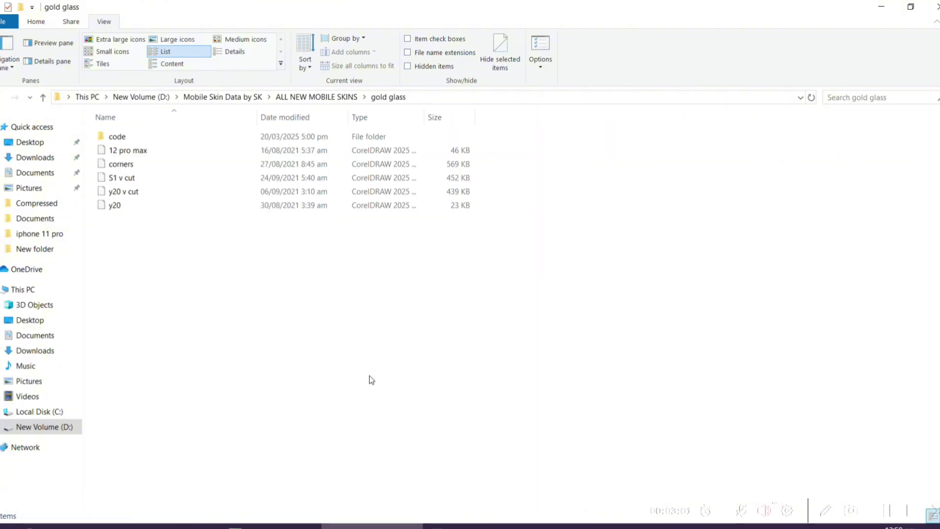
# Open the 12 pro max template from the gold glass folder in CorelDRAW.
pyautogui.press('Down')
pyautogui.press('Down')
pyautogui.press('Down')
pyautogui.press('Down')
pyautogui.press('Up')
pyautogui.press('Up')
pyautogui.press('Return')
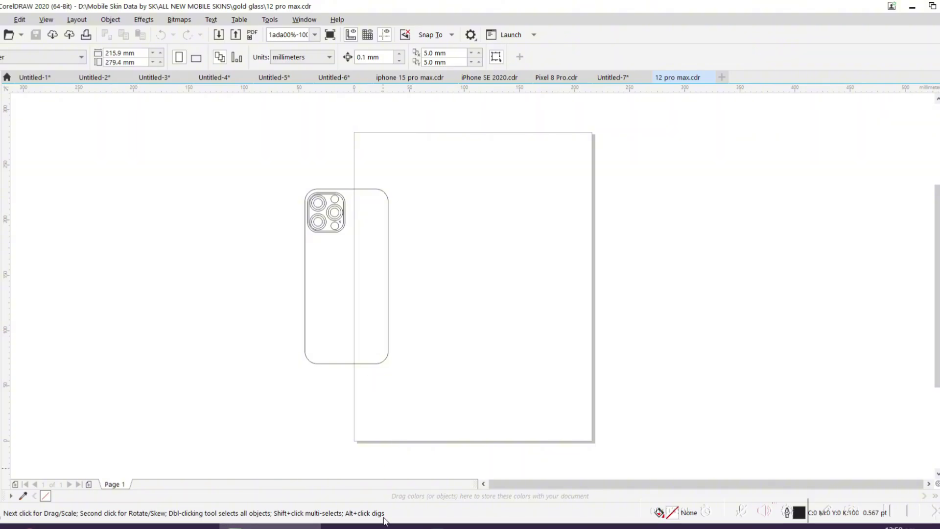
# Return to the gold glass folder in File Explorer and open the y20 v cut template in CorelDRAW.
pyautogui.hotkey('alt', 'Tab')
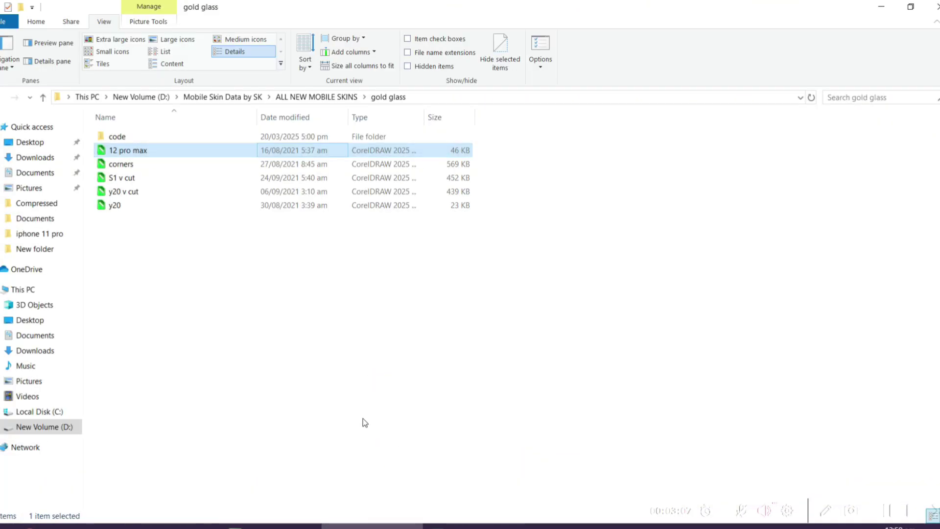
pyautogui.press('Down')
pyautogui.press('Down')
pyautogui.press('Down')
pyautogui.press('Return')
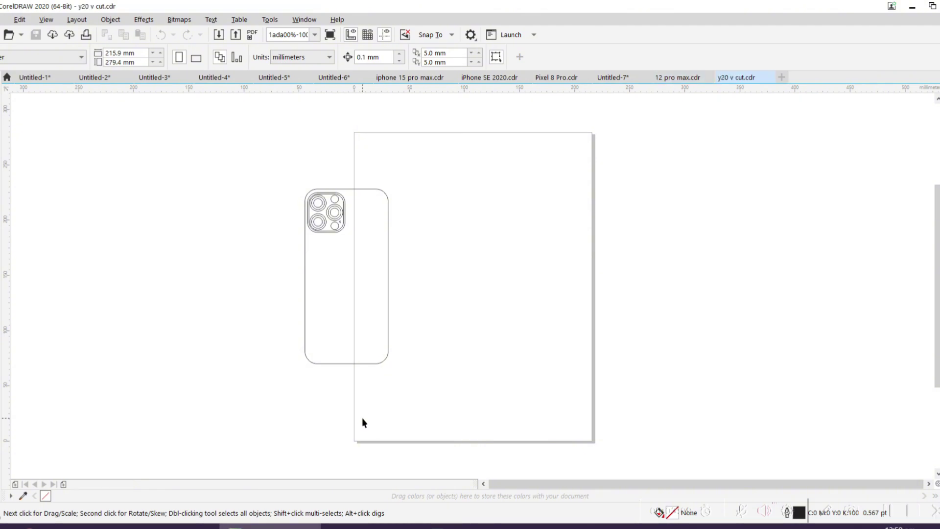
# Switch to File Explorer, go up to ALL NEW MOBILE SKINS and open the Redmi not seris folder inside Xiaomi.
pyautogui.hotkey('alt', 'Tab')
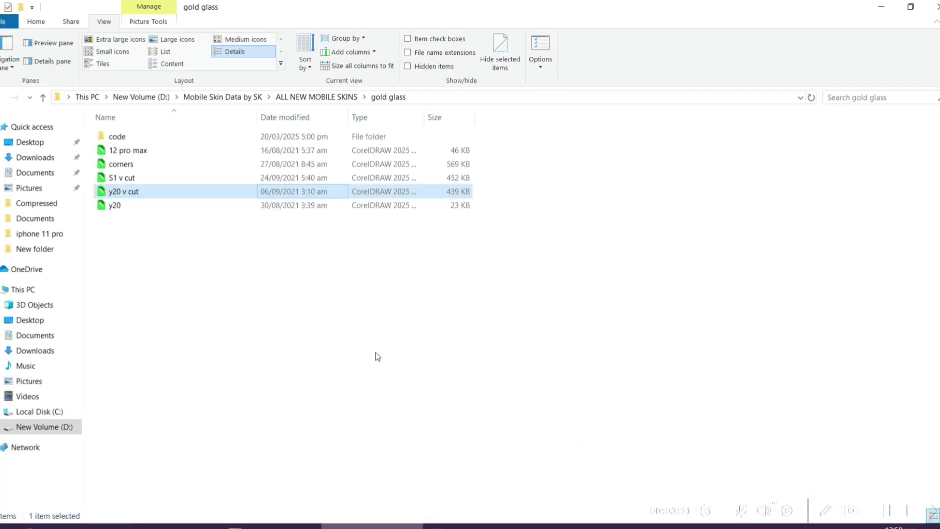
pyautogui.hotkey('alt', 'Up')
pyautogui.press('Down')
pyautogui.press('Down')
pyautogui.press('Down')
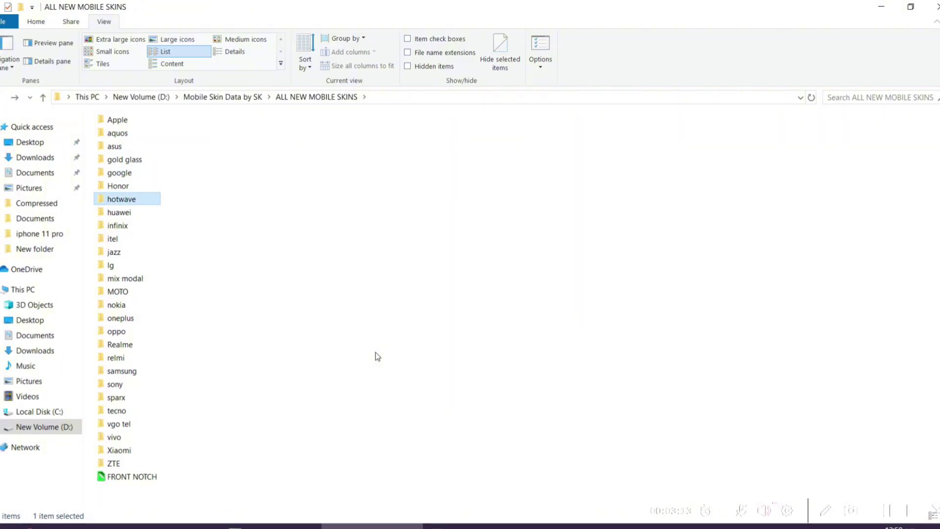
pyautogui.press('Down')
pyautogui.press('Down')
pyautogui.press('Down')
pyautogui.press('Down')
pyautogui.press('Down')
pyautogui.press('Down')
pyautogui.press('Down')
pyautogui.press('Down')
pyautogui.press('Down')
pyautogui.press('Down')
pyautogui.press('Down')
pyautogui.press('Down')
pyautogui.press('Down')
pyautogui.press('Down')
pyautogui.press('Down')
pyautogui.press('Down')
pyautogui.press('Down')
pyautogui.press('Down')
pyautogui.press('Down')
pyautogui.press('Down')
pyautogui.press('Up')
pyautogui.press('Return')
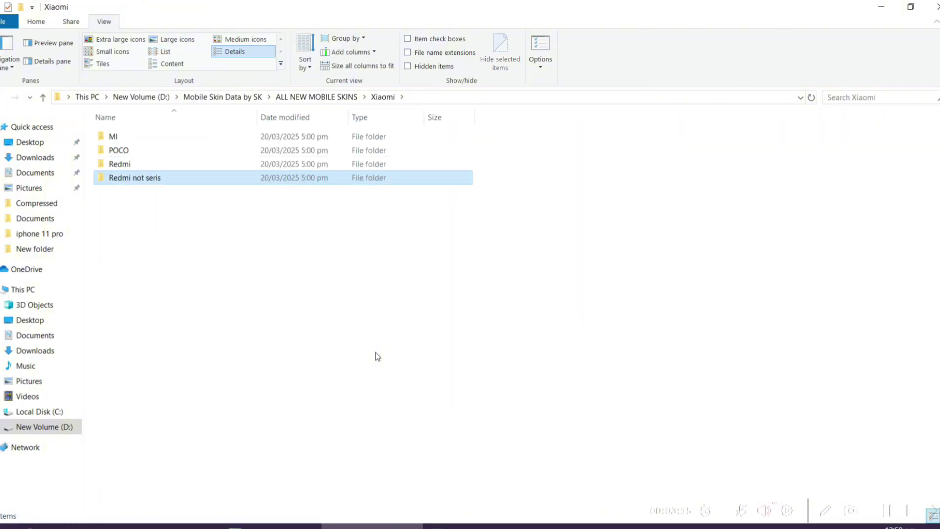
pyautogui.press('Return')
# Open the Redmi not 13 pro +5g template from the redmi note 13 pro plus 5g folder in CorelDRAW.
pyautogui.press('Down')
pyautogui.press('Down')
pyautogui.press('Down')
pyautogui.press('Down')
pyautogui.press('Down')
pyautogui.press('Down')
pyautogui.press('Down')
pyautogui.press('Down')
pyautogui.press('Down')
pyautogui.press('Down')
pyautogui.press('Down')
pyautogui.press('Down')
pyautogui.press('Down')
pyautogui.press('Down')
pyautogui.press('Down')
pyautogui.press('Down')
pyautogui.press('Down')
pyautogui.press('Down')
pyautogui.press('Down')
pyautogui.press('Down')
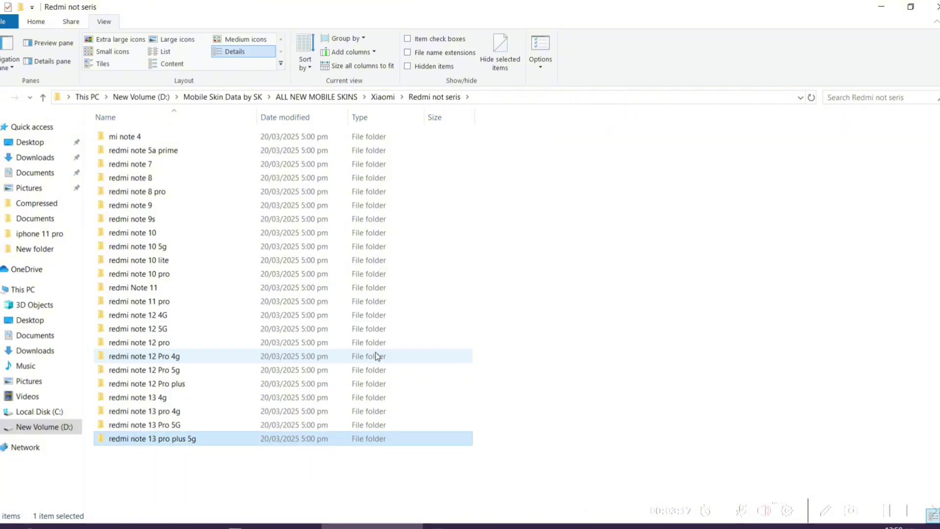
pyautogui.press('Return')
pyautogui.press('Down')
pyautogui.press('Return')
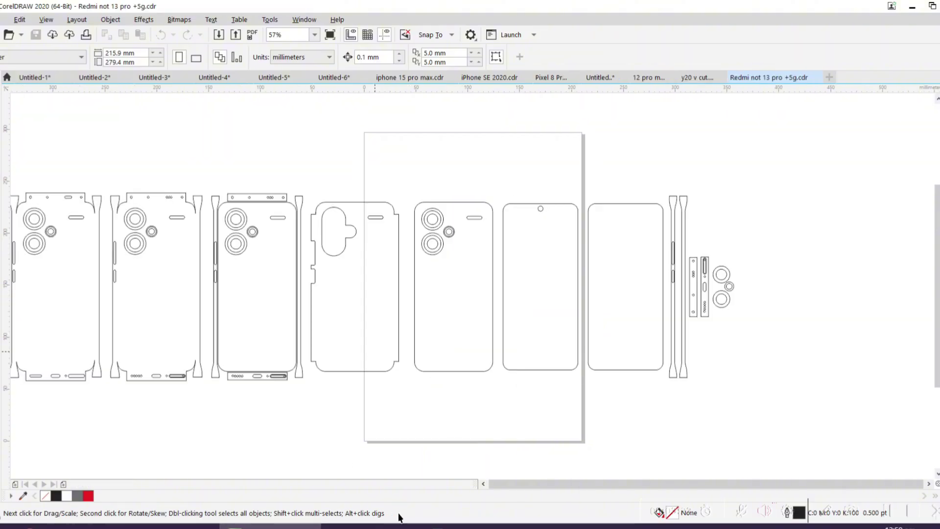
# Switch to File Explorer, go back up to the Xiaomi folder and open the Redmi folder.
pyautogui.click(390, 526)
pyautogui.click(368, 424)
pyautogui.press('BackSpace')
pyautogui.press('BackSpace')
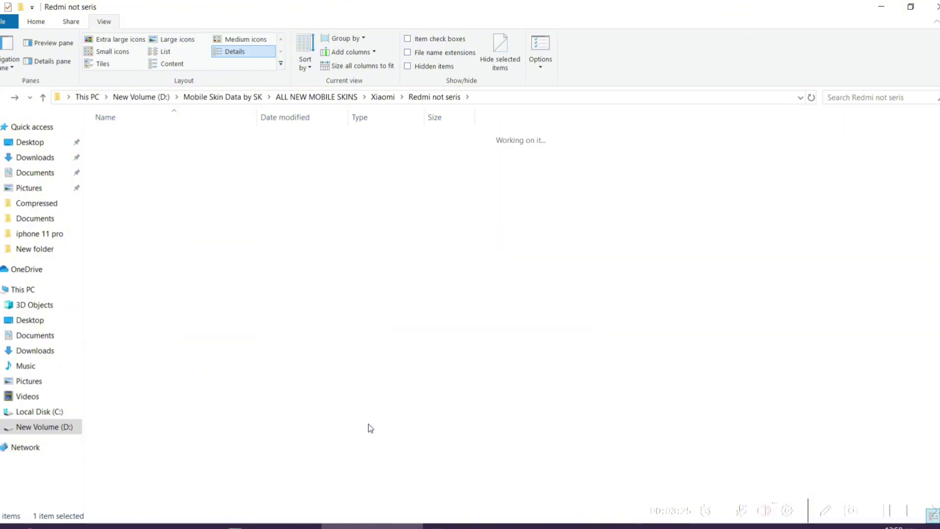
pyautogui.press('BackSpace')
pyautogui.press('r')
pyautogui.press('Return')
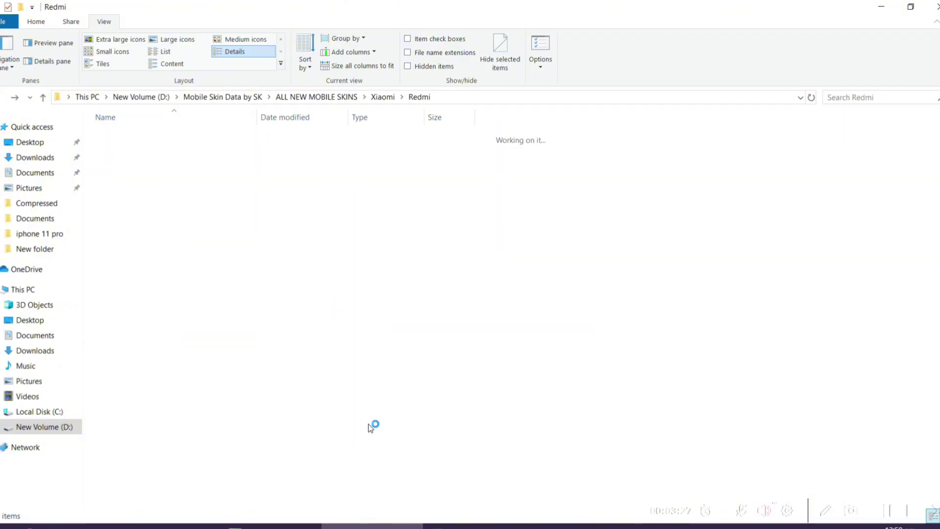
# Open the redmi 13C TESTED template from the redmi 13 c folder in CorelDRAW.
pyautogui.press('r')
pyautogui.press('Up')
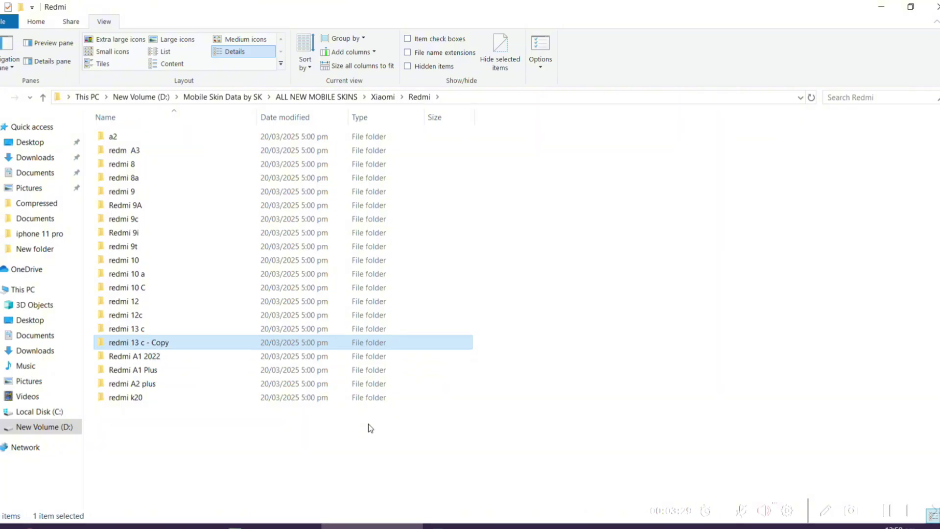
pyautogui.press('Return')
pyautogui.press('BackSpace')
pyautogui.press('Up')
pyautogui.press('Return')
pyautogui.press('Return')
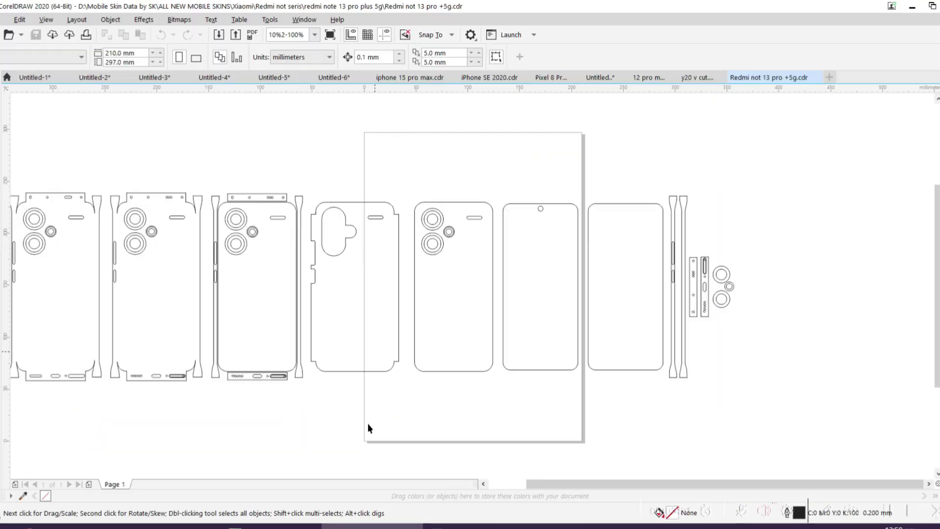
# Switch to File Explorer, go back up to the Xiaomi folder and open the POCO folder.
pyautogui.hotkey('alt', 'Tab')
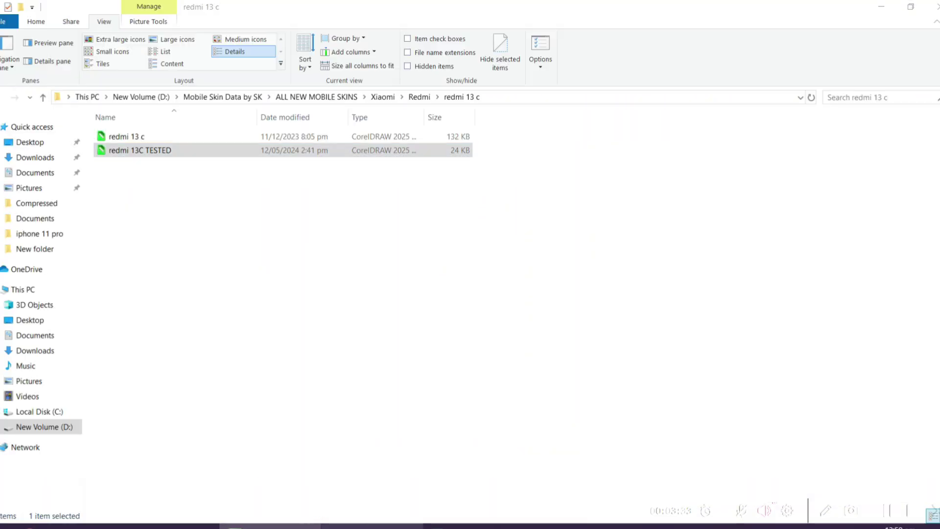
pyautogui.press('BackSpace')
pyautogui.press('BackSpace')
pyautogui.press('Up')
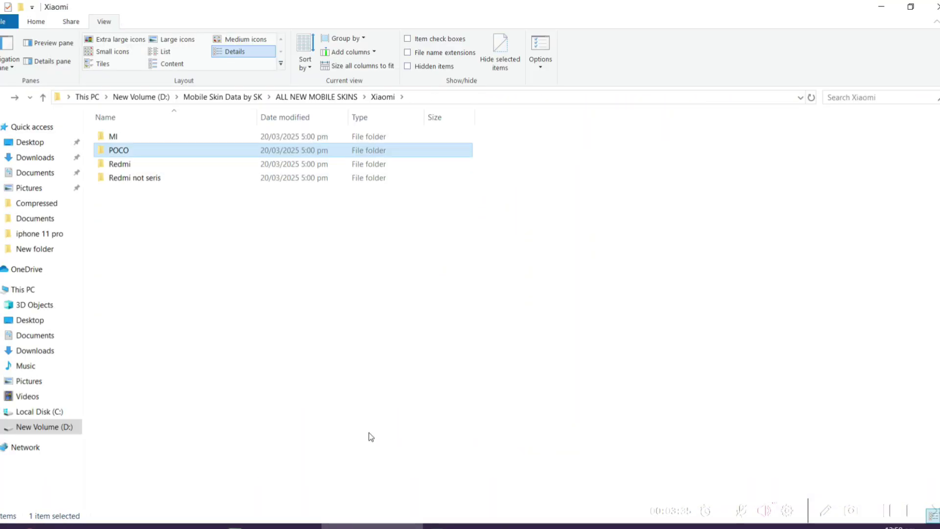
pyautogui.press('Return')
# Open the poco x3 gt template from the poco x3 gt folder in CorelDRAW.
pyautogui.press('Down')
pyautogui.press('Down')
pyautogui.press('Down')
pyautogui.press('Down')
pyautogui.press('Down')
pyautogui.press('Down')
pyautogui.press('Down')
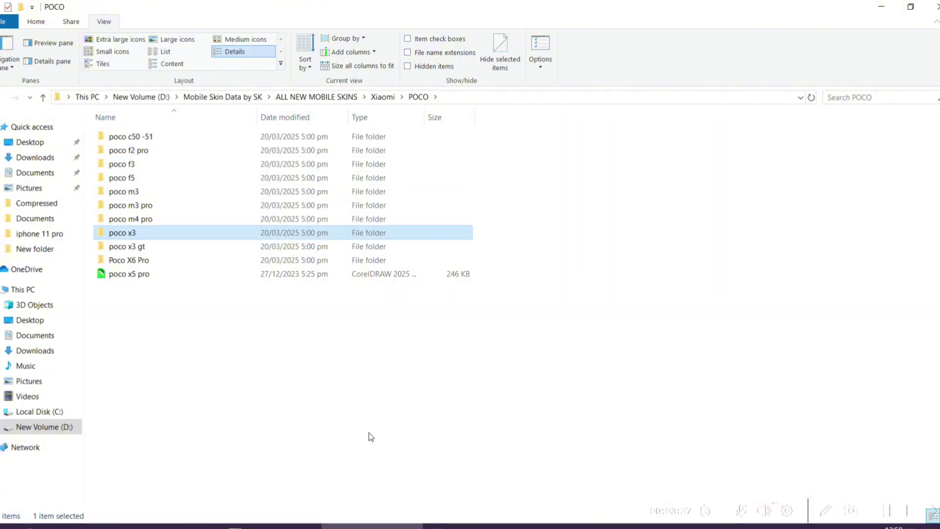
pyautogui.press('Down')
pyautogui.press('Down')
pyautogui.press('Up')
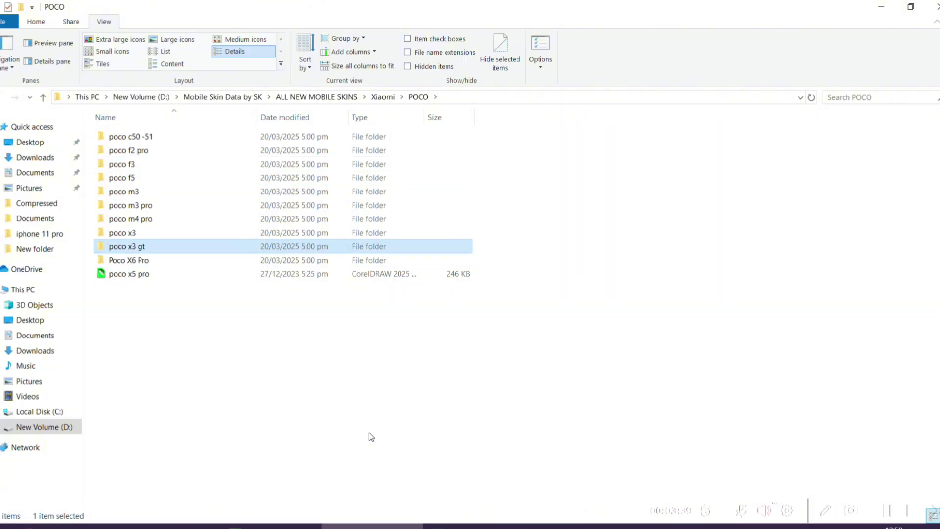
pyautogui.press('Return')
pyautogui.press('Down')
pyautogui.press('Down')
pyautogui.press('Down')
pyautogui.press('Down')
pyautogui.press('Return')
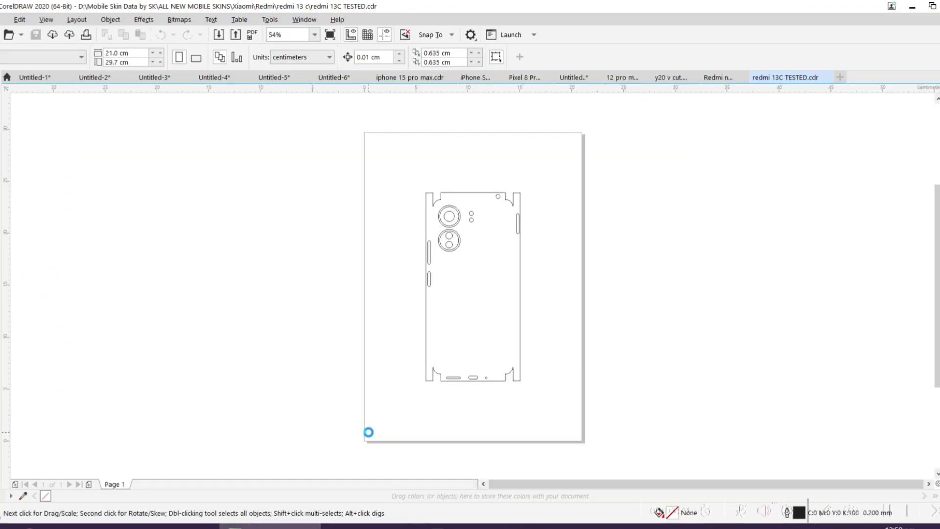
# Switch to File Explorer, go up to ALL NEW MOBILE SKINS and open the sparx folder.
pyautogui.click(353, 518)
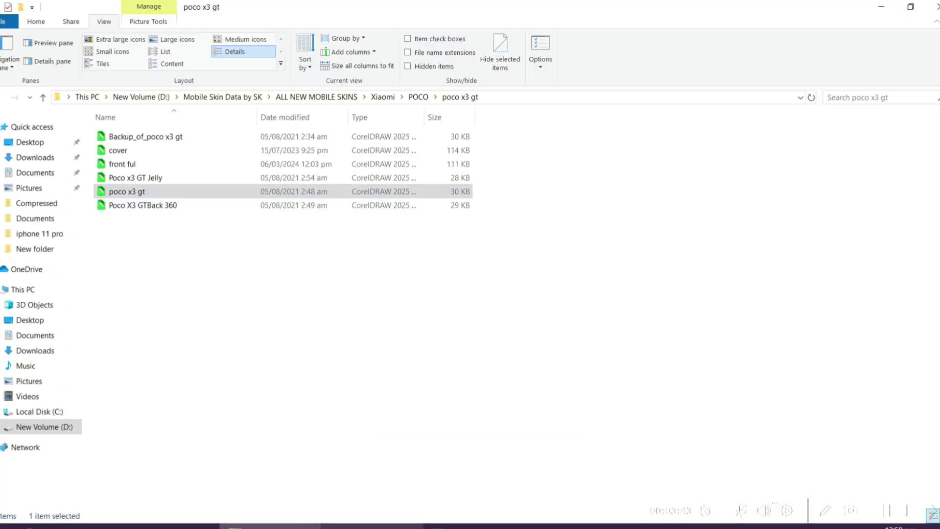
pyautogui.hotkey('alt', 'Up')
pyautogui.hotkey('alt', 'Up')
pyautogui.hotkey('alt', 'Up')
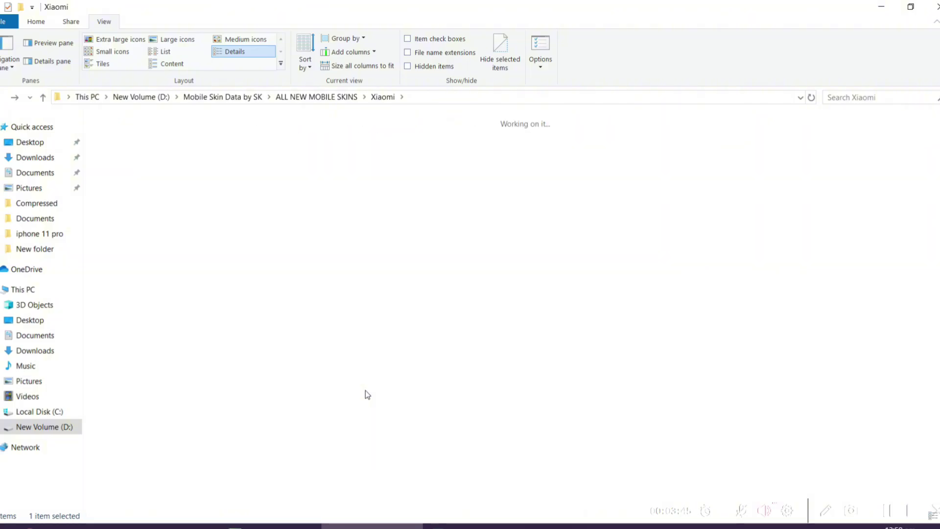
pyautogui.press('Up')
pyautogui.press('Up')
pyautogui.press('Up')
# Open the sparx neo 8 plus TESTED template from the neo 8 plu folder in CorelDRAW.
pyautogui.press('Up')
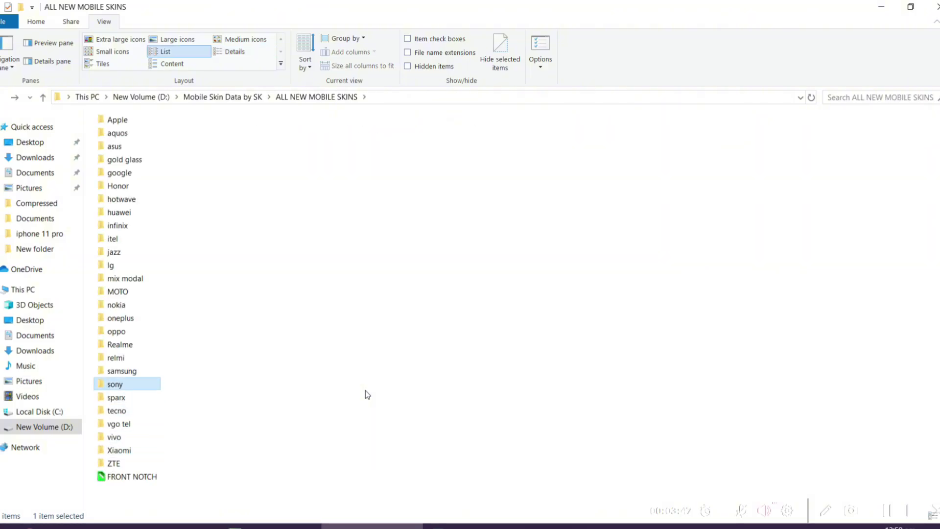
pyautogui.press('Return')
pyautogui.press('Down')
pyautogui.press('Down')
pyautogui.press('Down')
pyautogui.press('Down')
pyautogui.press('Down')
pyautogui.press('Down')
pyautogui.press('Down')
pyautogui.press('Down')
pyautogui.press('Up')
pyautogui.press('Up')
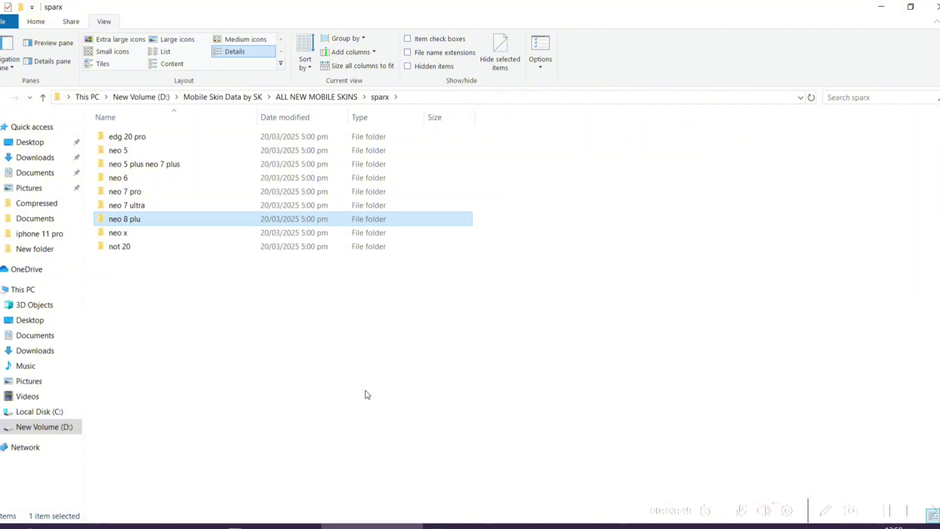
pyautogui.press('Return')
pyautogui.press('Down')
pyautogui.press('Return')
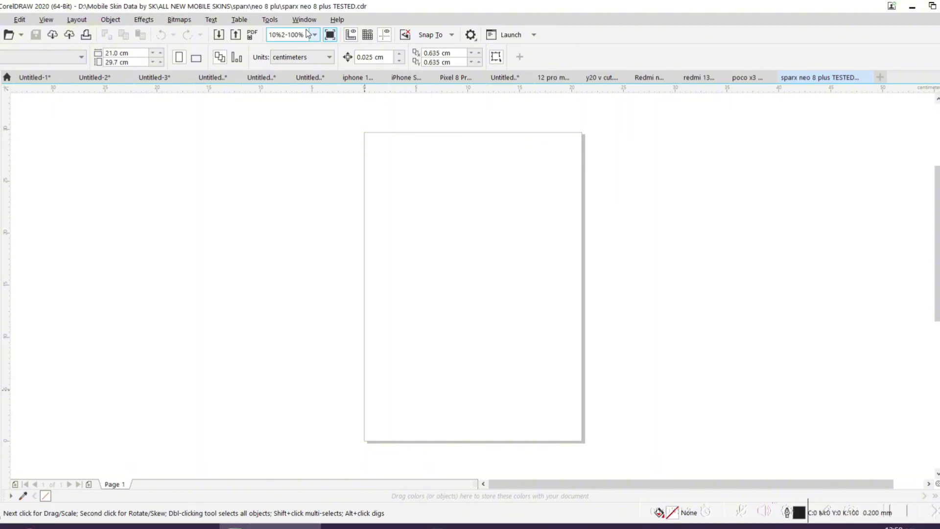
# Fit the view to the sparx neo 8 plus outlines that lie outside the page.
pyautogui.click(316, 38)
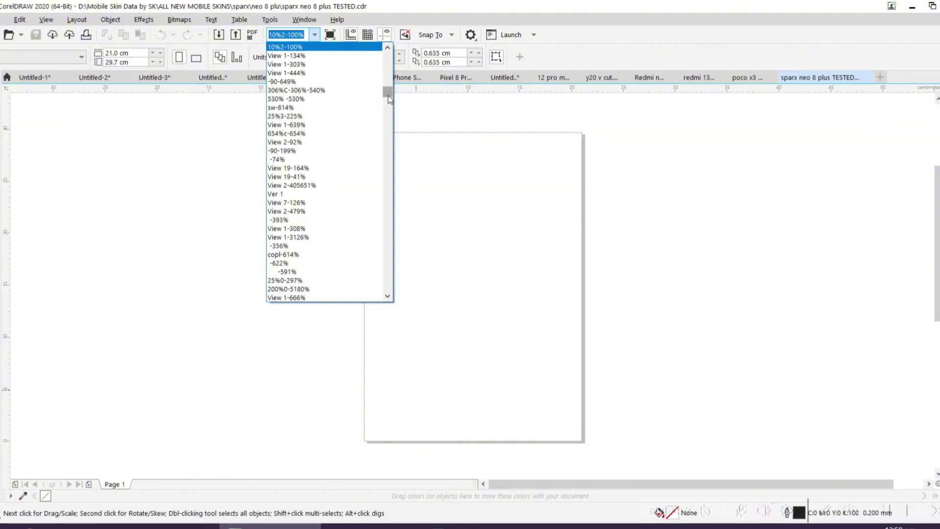
pyautogui.moveTo(389, 93); pyautogui.dragTo(391, 59)
pyautogui.scroll(6, 392, 63)
pyautogui.click(350, 48)
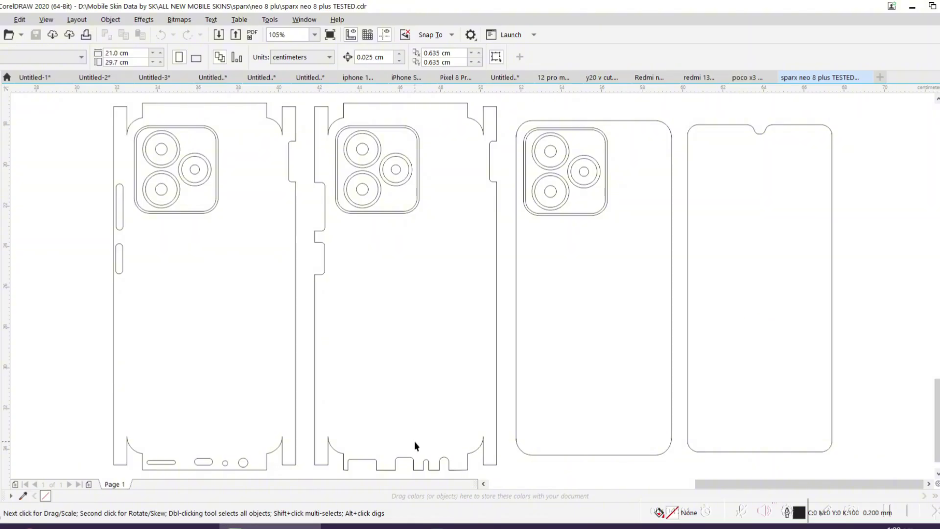
# Switch to File Explorer, go back to ALL NEW MOBILE SKINS and open the Realme folder.
pyautogui.click(373, 526)
pyautogui.hotkey('alt', 'Left')
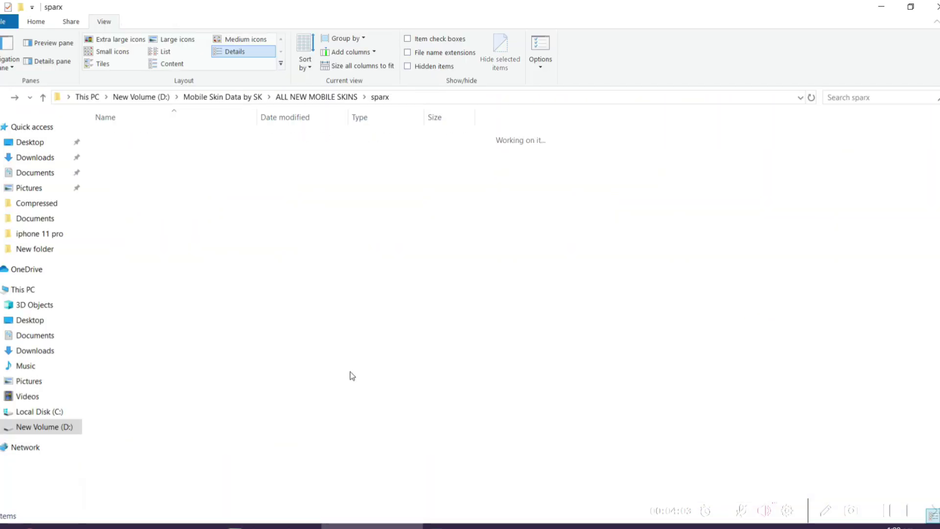
pyautogui.hotkey('alt', 'Left')
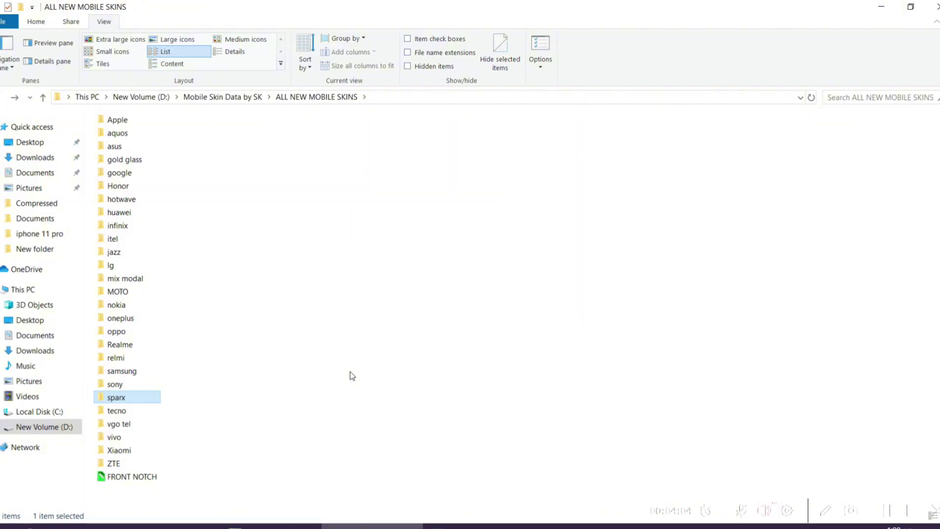
pyautogui.press('Up')
pyautogui.press('Up')
pyautogui.press('Up')
pyautogui.press('Up')
pyautogui.press('Return')
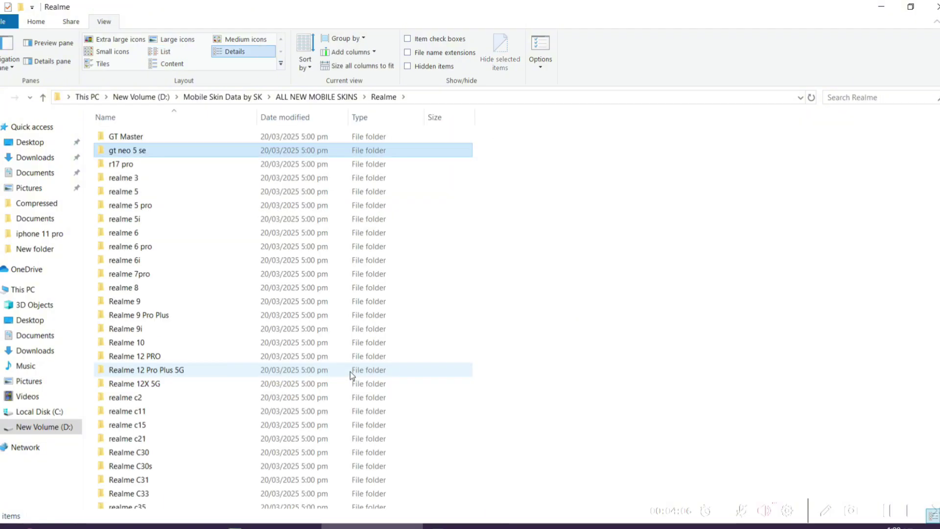
# Import GT Master.dxf from the GT Master folder into the sparx neo 8 plus drawing in CorelDRAW at 1:1 scaling with automatic units.
pyautogui.press('Down')
pyautogui.press('Up')
pyautogui.press('Up')
pyautogui.press('Return')
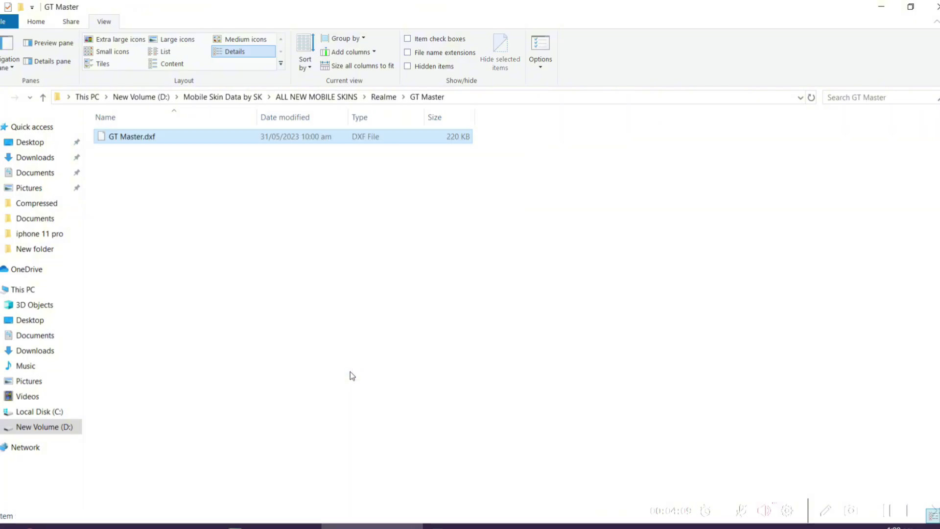
pyautogui.press('Return')
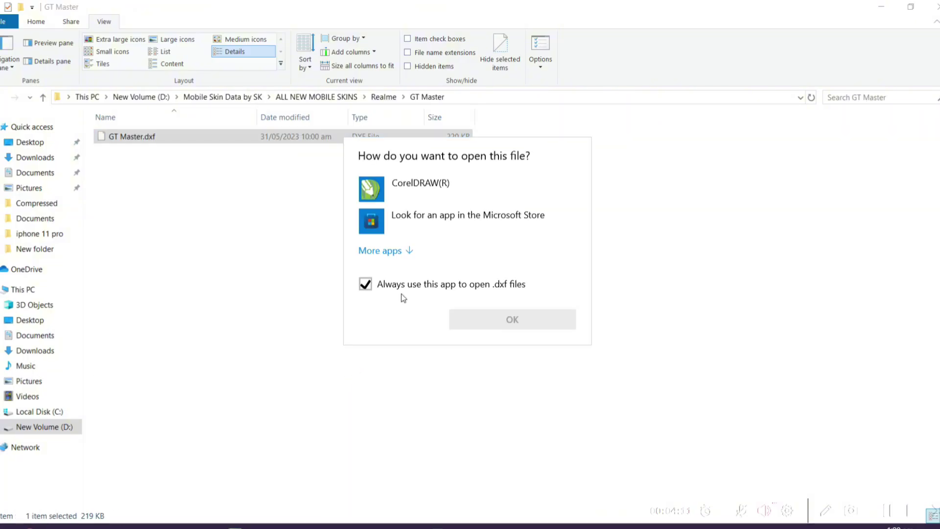
pyautogui.click(237, 351)
pyautogui.moveTo(142, 137); pyautogui.dragTo(347, 326)
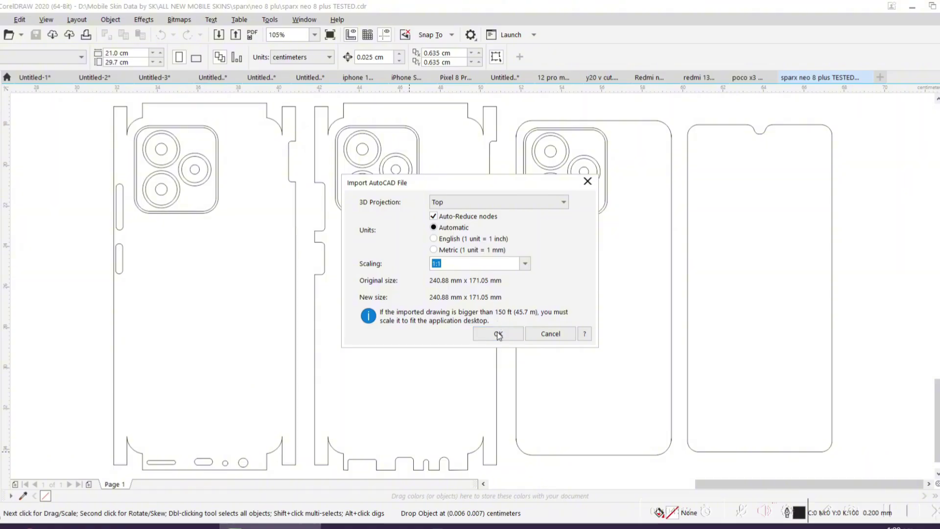
pyautogui.click(497, 332)
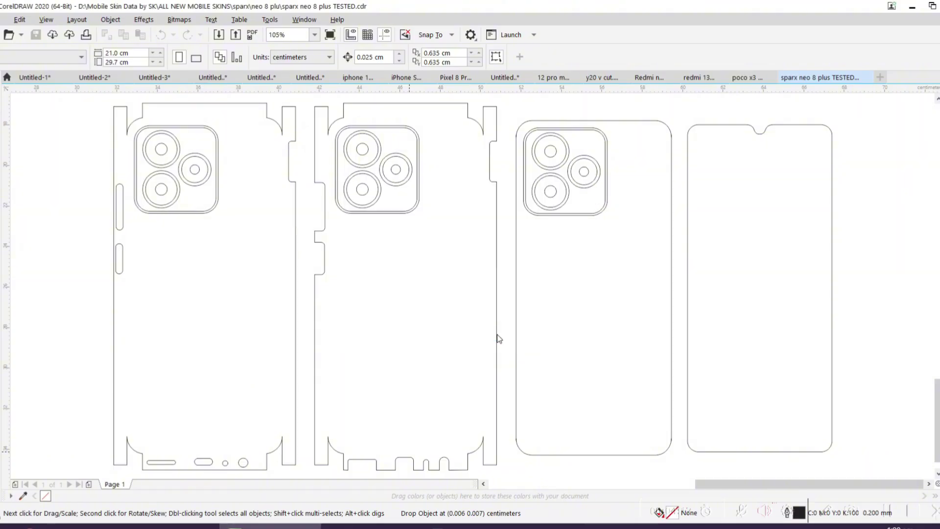
# Switch to File Explorer and go back up to the Realme folder.
pyautogui.click(338, 526)
pyautogui.click(335, 429)
pyautogui.press('BackSpace')
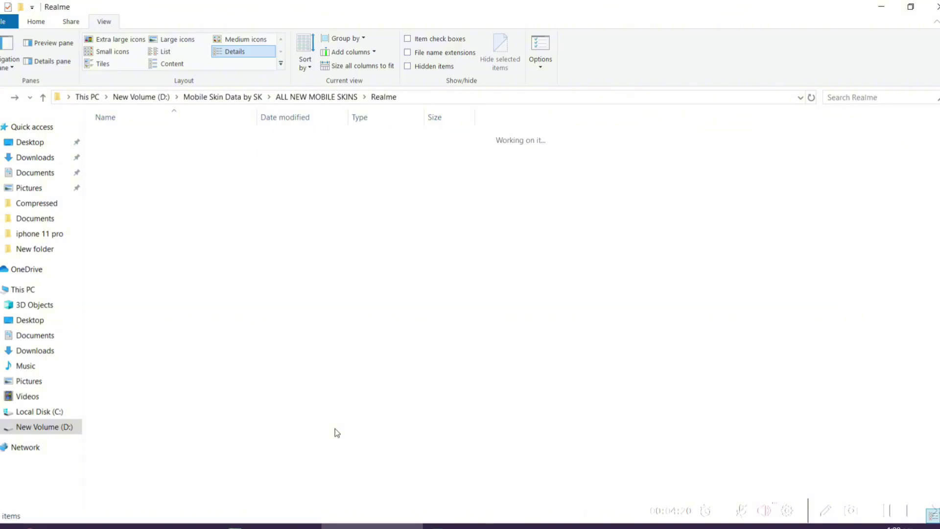
# Find the realme c67 4g folder in the Realme list and open its realme c67 4g template in CorelDRAW.
pyautogui.press('Down')
pyautogui.press('Down')
pyautogui.press('Down')
pyautogui.press('Down')
pyautogui.press('Down')
pyautogui.press('Down')
pyautogui.press('Down')
pyautogui.press('Down')
pyautogui.press('Down')
pyautogui.press('Down')
pyautogui.press('Down')
pyautogui.press('Down')
pyautogui.press('Down')
pyautogui.press('Down')
pyautogui.press('Down')
pyautogui.press('Down')
pyautogui.press('Down')
pyautogui.press('Down')
pyautogui.press('Down')
pyautogui.press('Down')
pyautogui.press('Down')
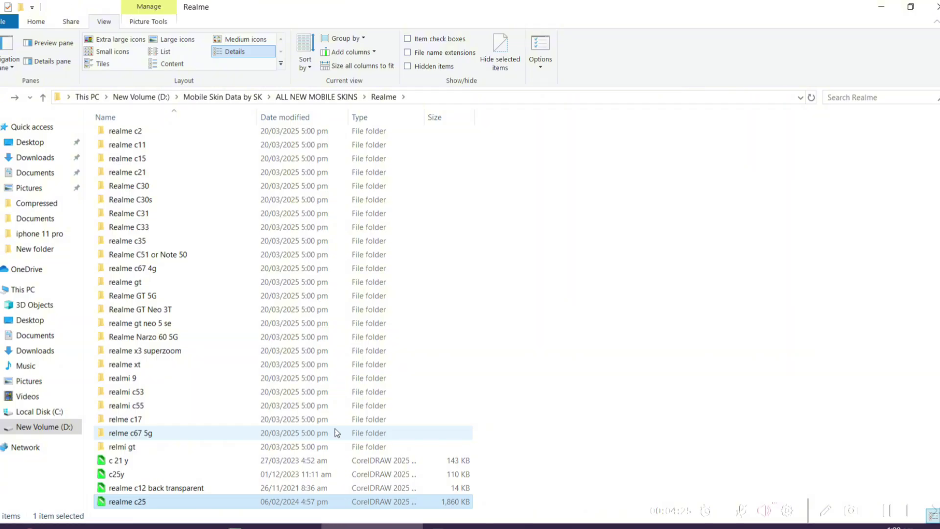
pyautogui.press('Up')
pyautogui.press('Up')
pyautogui.press('Up')
pyautogui.press('Down')
pyautogui.press('Down')
pyautogui.press('Down')
pyautogui.press('Up')
pyautogui.press('Up')
pyautogui.press('Up')
pyautogui.press('Up')
pyautogui.press('Up')
pyautogui.press('Up')
pyautogui.press('Up')
pyautogui.press('Up')
pyautogui.press('Up')
pyautogui.press('Up')
pyautogui.press('Up')
pyautogui.press('Up')
pyautogui.press('Up')
pyautogui.press('Up')
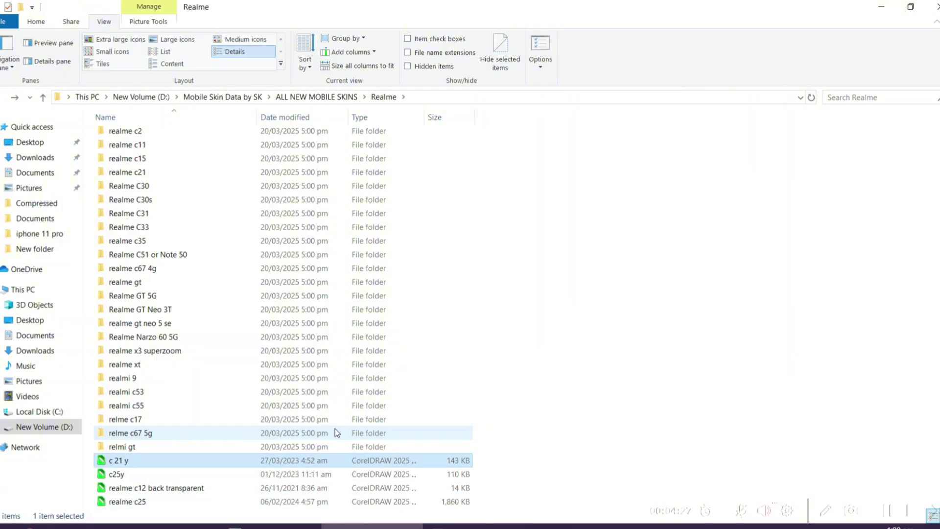
pyautogui.press('Up')
pyautogui.press('Up')
pyautogui.press('Up')
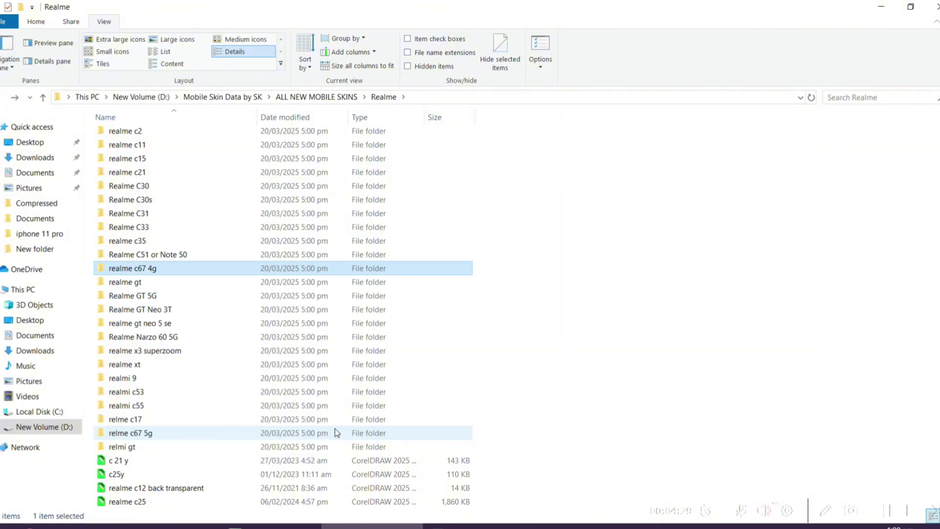
pyautogui.press('Return')
pyautogui.press('Return')
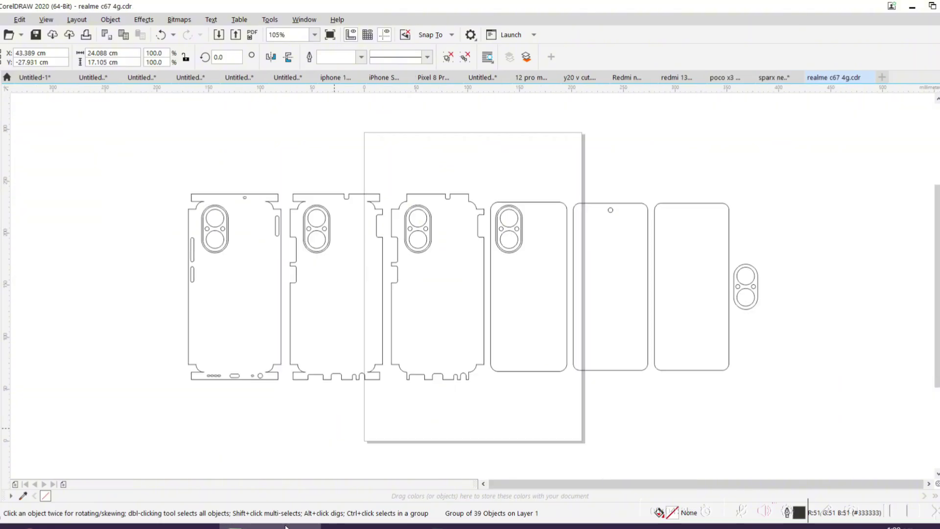
# Switch to File Explorer, go up to Mobile Skin Data by SK and open the folder named New folder.
pyautogui.hotkey('alt', 'Tab')
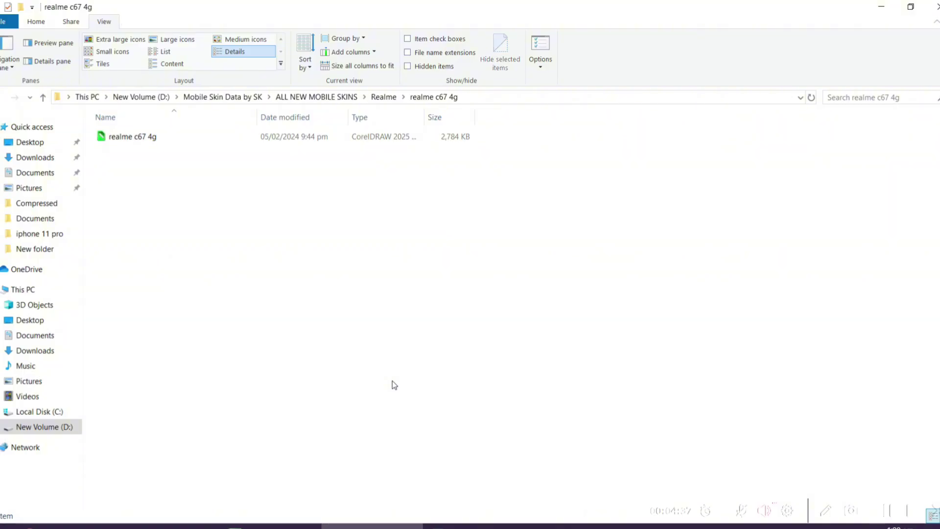
pyautogui.press('BackSpace')
pyautogui.press('BackSpace')
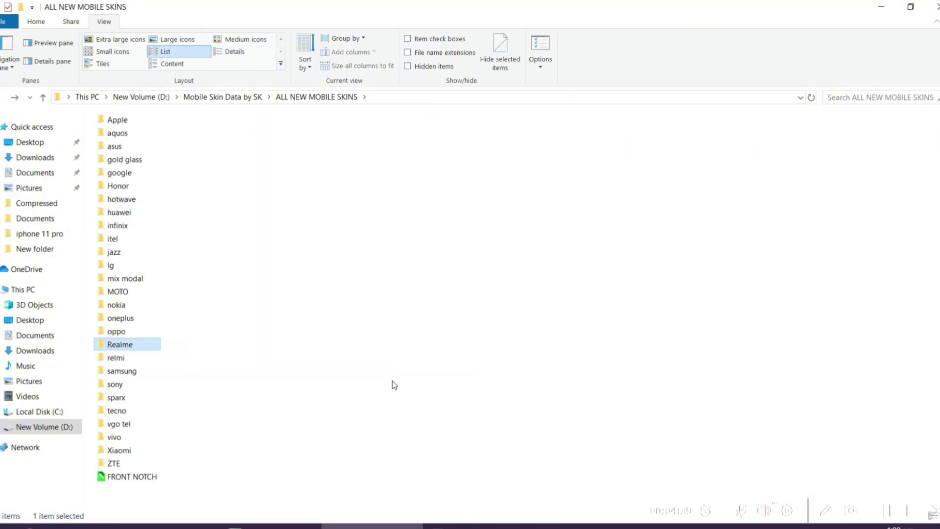
pyautogui.press('BackSpace')
pyautogui.press('Down')
# Look through the templates in New folder and open the iPhone 16 Series folder.
pyautogui.press('Down')
pyautogui.press('Down')
pyautogui.press('Down')
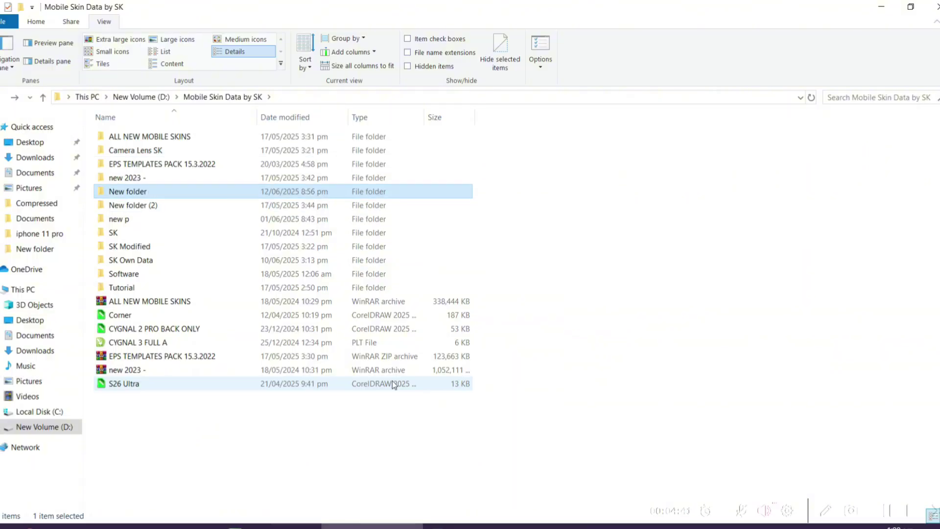
pyautogui.press('Return')
pyautogui.press('Down')
pyautogui.press('Down')
pyautogui.press('Down')
pyautogui.press('Down')
pyautogui.press('Down')
pyautogui.press('Down')
pyautogui.press('Down')
pyautogui.press('Down')
pyautogui.press('Down')
pyautogui.press('Down')
pyautogui.press('Down')
pyautogui.press('Down')
pyautogui.press('Down')
pyautogui.press('Down')
pyautogui.press('Down')
pyautogui.press('Down')
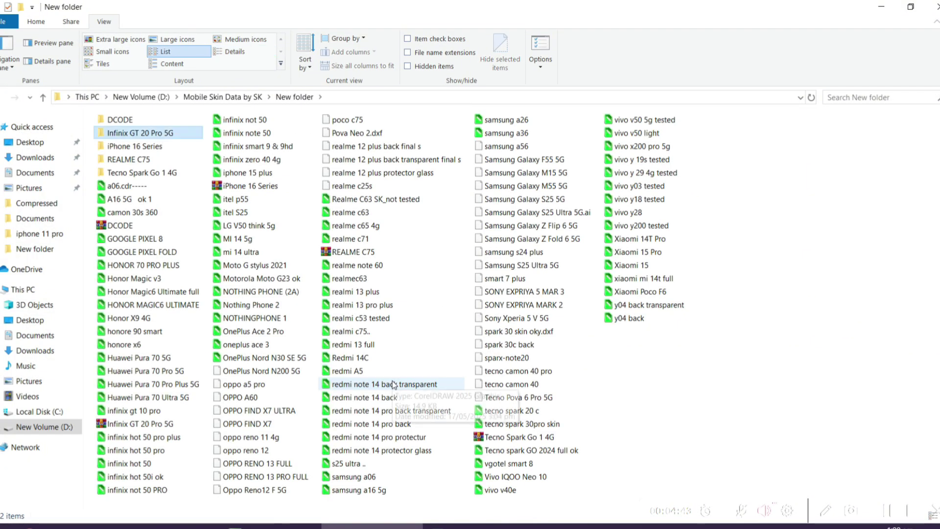
pyautogui.press('Up')
pyautogui.press('Up')
pyautogui.press('Up')
pyautogui.press('Up')
pyautogui.press('Up')
pyautogui.press('Up')
pyautogui.press('Up')
pyautogui.press('Up')
pyautogui.press('Up')
pyautogui.press('Up')
pyautogui.press('Up')
pyautogui.press('Up')
pyautogui.press('Up')
pyautogui.press('Up')
pyautogui.press('Up')
pyautogui.press('Up')
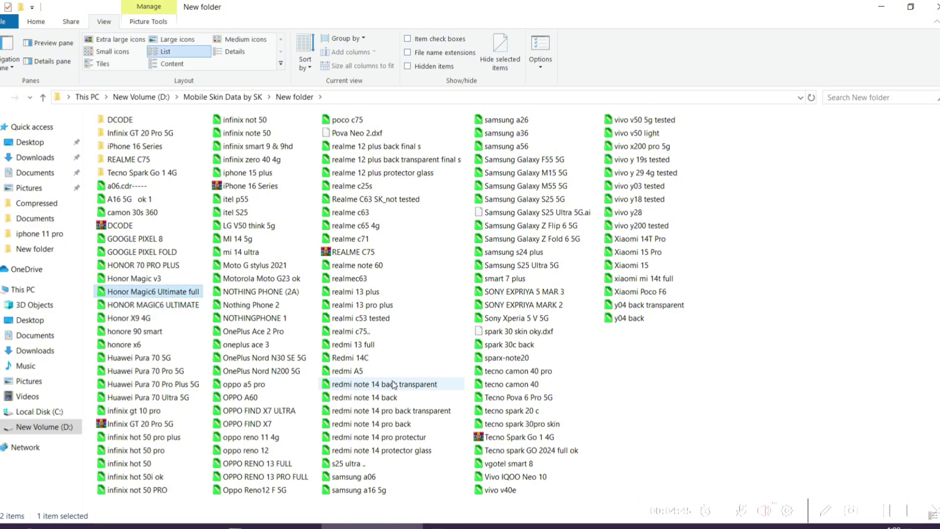
pyautogui.press('Down')
pyautogui.press('Down')
pyautogui.press('Down')
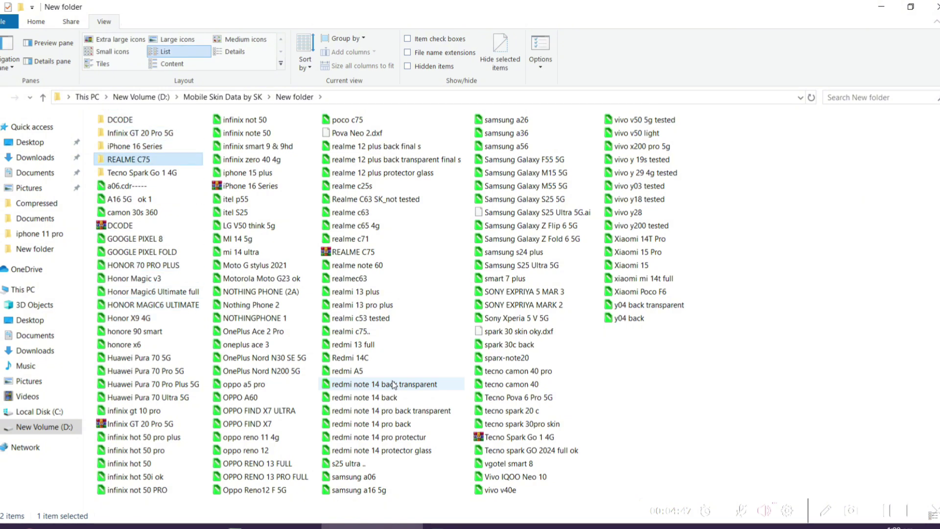
pyautogui.press('Up')
pyautogui.press('Return')
# Open the iPhone 16 Pro Max folder and the folder of the same name inside it.
pyautogui.press('Down')
pyautogui.press('Down')
pyautogui.press('Down')
pyautogui.press('Down')
pyautogui.press('Down')
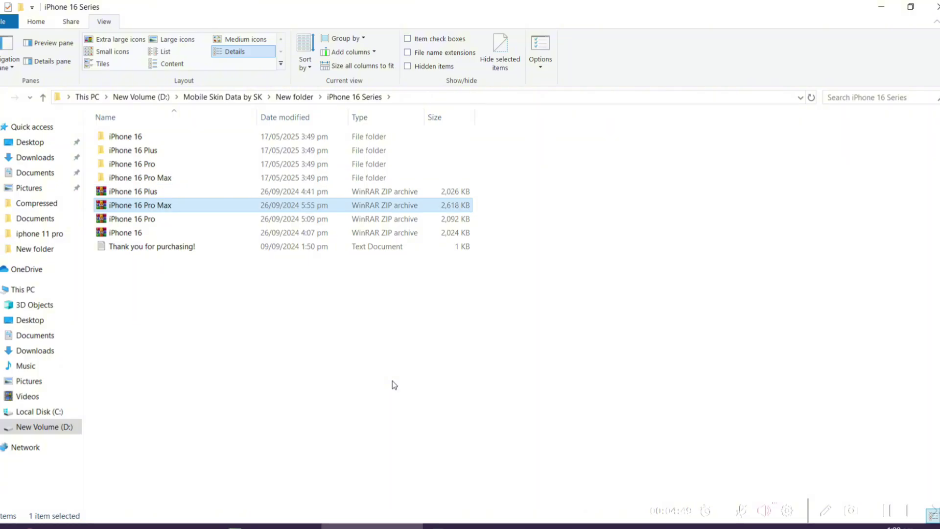
pyautogui.press('Up')
pyautogui.press('Up')
pyautogui.press('Up')
# Try to open the iPhone 16 Pro Max CorelDRAW template from the iPhone 16 Pro Max folder.
pyautogui.press('Down')
pyautogui.press('Return')
pyautogui.press('Down')
pyautogui.press('Return')
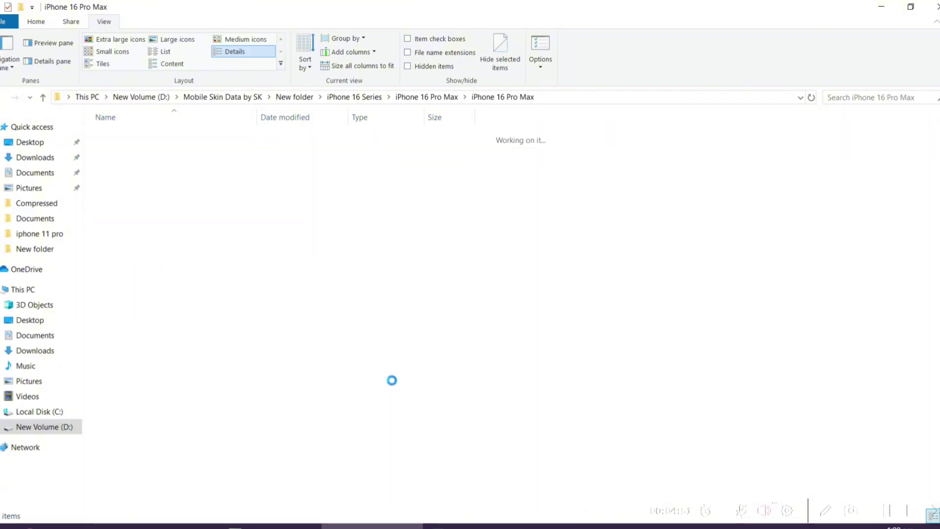
pyautogui.press('Down')
pyautogui.press('Down')
pyautogui.press('Down')
pyautogui.press('Down')
pyautogui.press('Up')
pyautogui.press('Up')
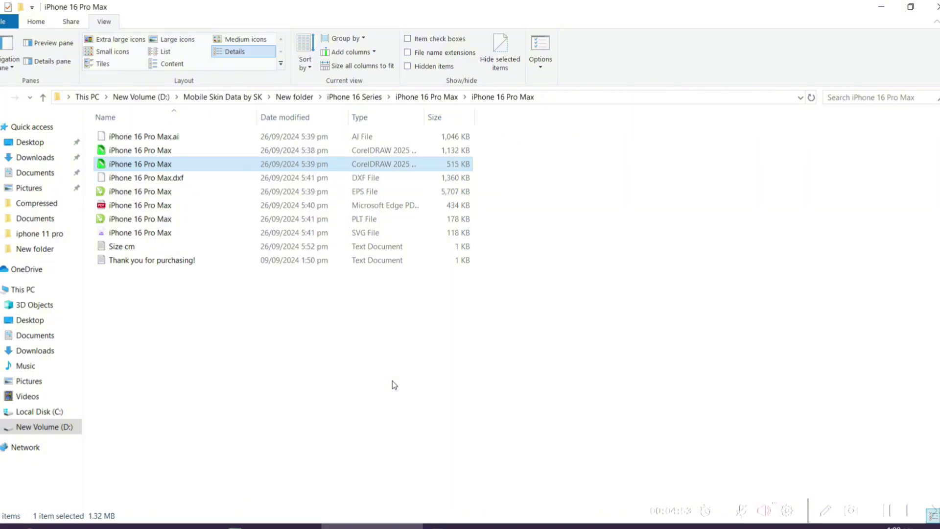
pyautogui.press('Up')
pyautogui.press('Return')
pyautogui.press('Return')
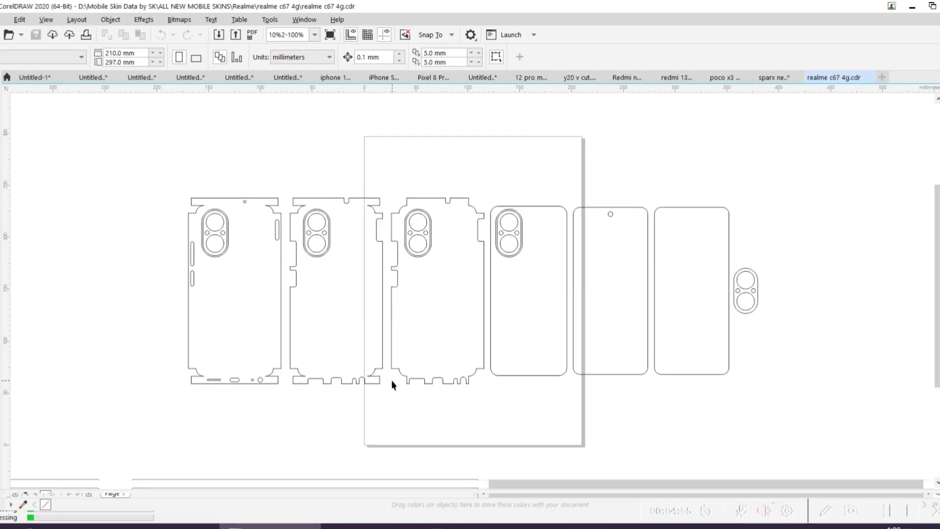
# Switch to File Explorer and import the iPhone 16 Pro Max PLT file into the open CorelDRAW drawing with the default HPGL options.
pyautogui.hotkey('alt', 'Tab')
pyautogui.press('Down')
pyautogui.press('Down')
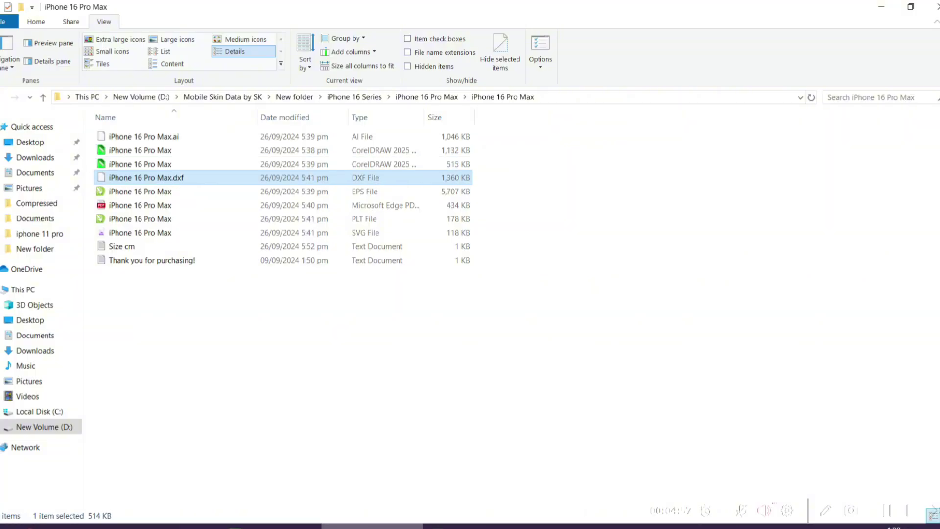
pyautogui.press('Down')
pyautogui.press('Down')
pyautogui.press('Down')
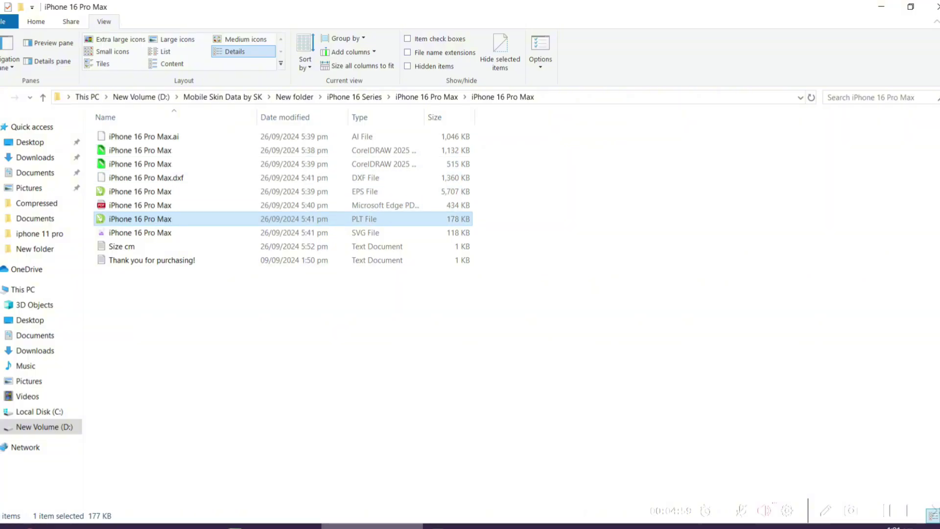
pyautogui.moveTo(155, 219); pyautogui.dragTo(228, 434)
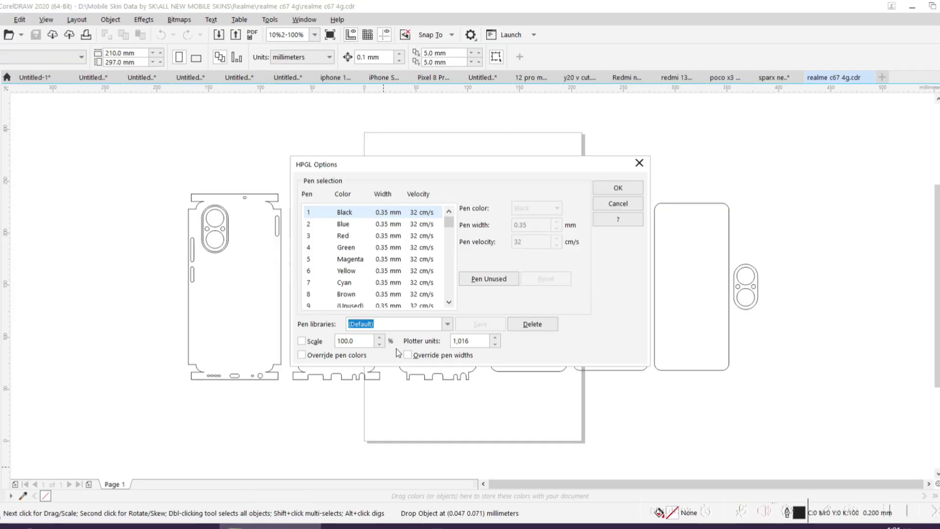
pyautogui.click(615, 189)
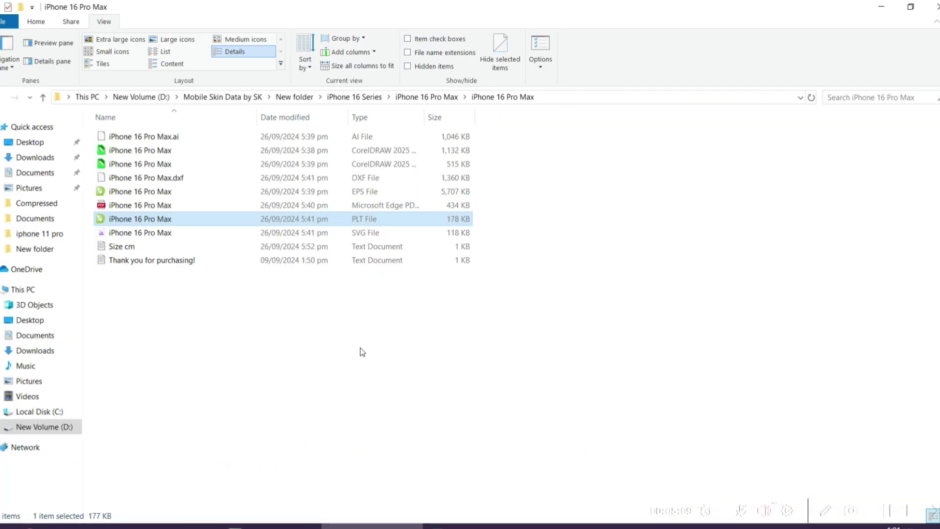
# Go back to New folder in File Explorer and open the vivo y 19s tested template in CorelDRAW.
pyautogui.hotkey('alt', 'Up')
pyautogui.hotkey('alt', 'Up')
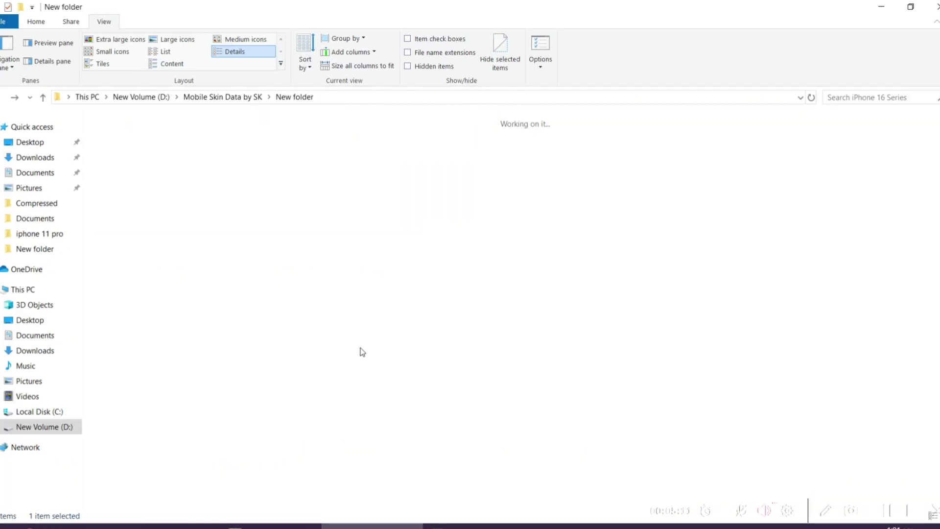
pyautogui.press('Right')
pyautogui.press('Right')
pyautogui.press('Right')
pyautogui.press('Right')
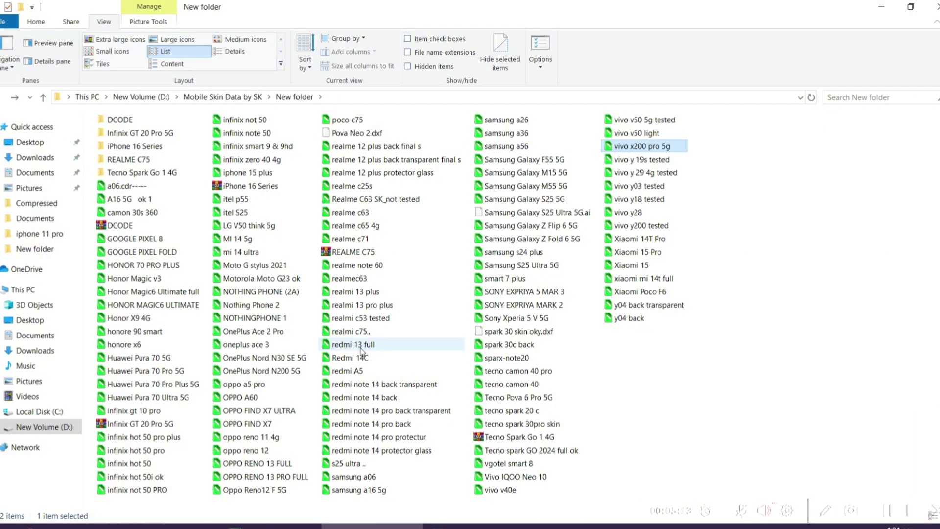
pyautogui.press('Down')
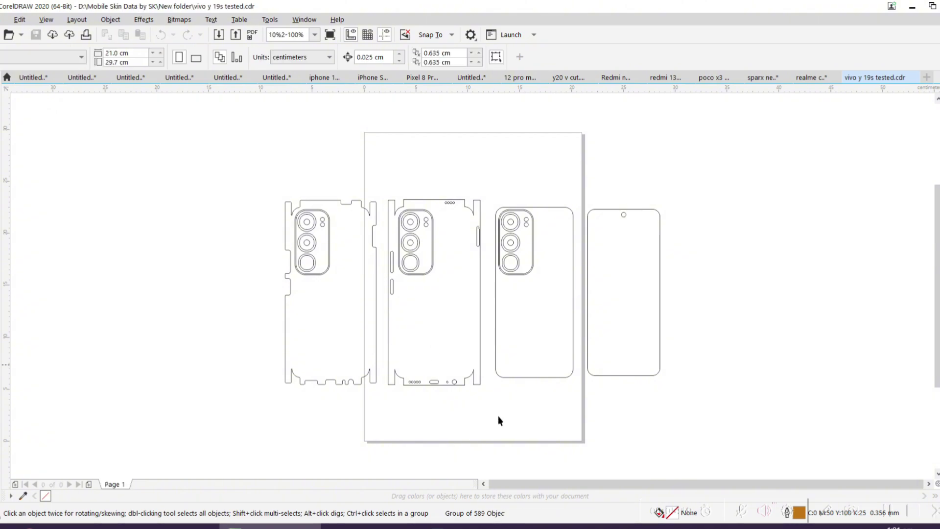
# Switch to File Explorer and look through the vivo, Samsung and Tecno templates in New folder.
pyautogui.click(372, 526)
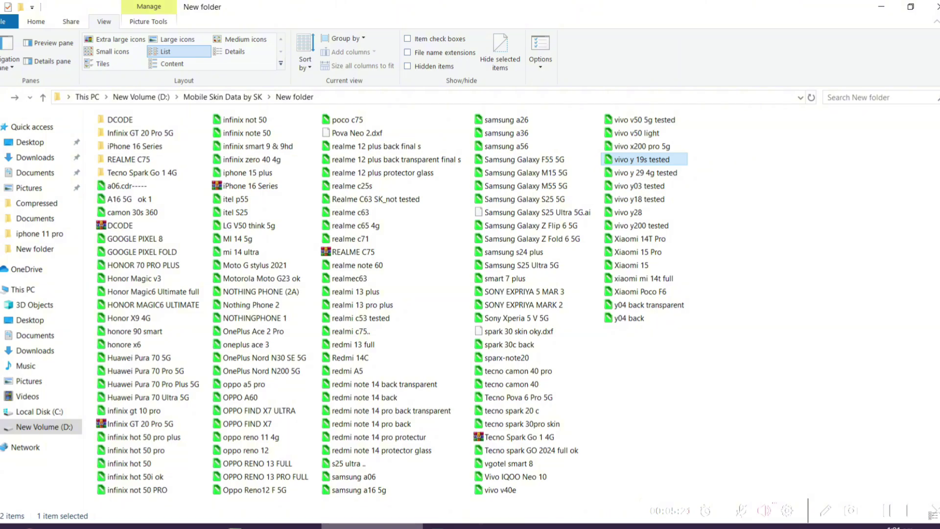
pyautogui.press('Down')
pyautogui.press('Left')
pyautogui.press('Left')
pyautogui.press('Down')
pyautogui.press('Down')
pyautogui.press('Down')
pyautogui.press('Right')
pyautogui.press('Right')
pyautogui.press('Down')
pyautogui.press('Down')
pyautogui.press('Left')
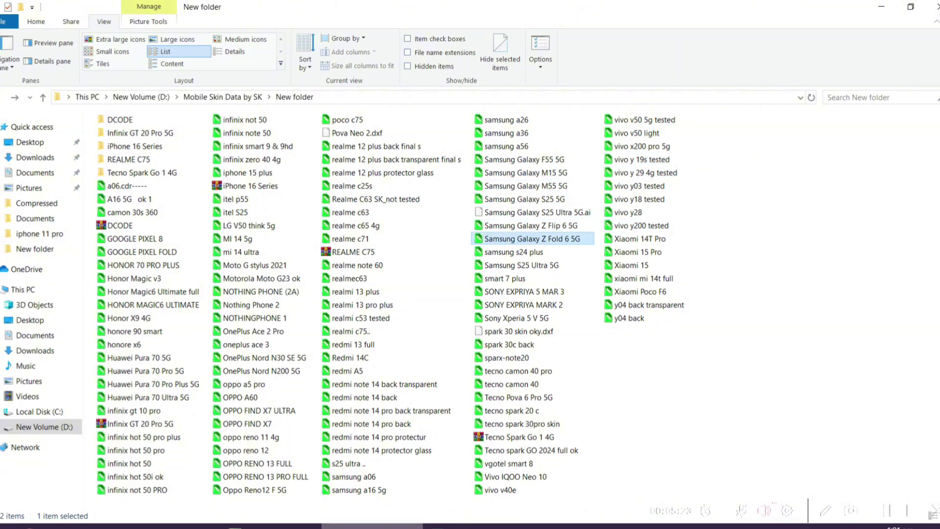
pyautogui.press('Down')
pyautogui.press('Down')
pyautogui.press('Down')
pyautogui.press('Down')
pyautogui.press('Down')
pyautogui.press('Down')
pyautogui.press('Down')
pyautogui.press('Down')
pyautogui.press('Down')
pyautogui.press('Down')
pyautogui.press('Down')
pyautogui.press('Down')
pyautogui.press('Down')
pyautogui.press('Down')
pyautogui.press('Down')
pyautogui.press('Down')
pyautogui.press('Down')
pyautogui.press('Up')
pyautogui.press('Up')
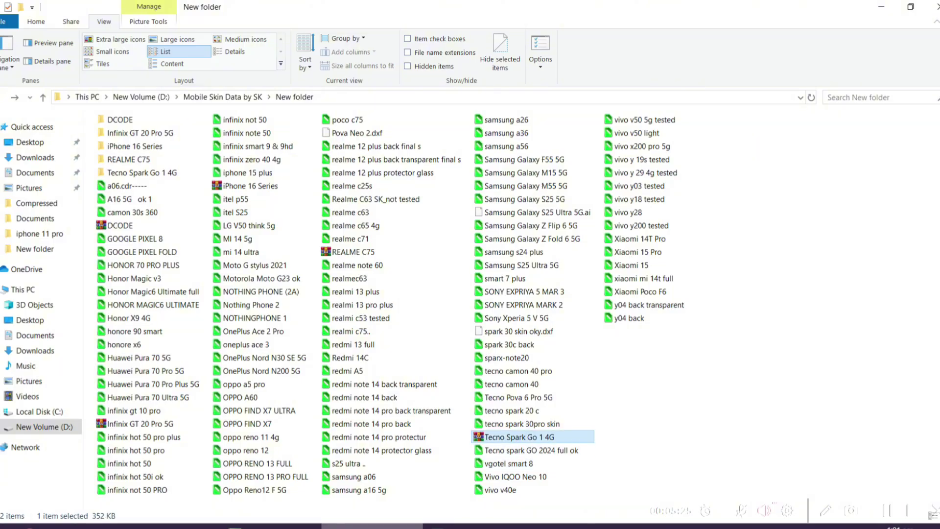
pyautogui.press('Up')
pyautogui.press('Down')
pyautogui.press('Down')
pyautogui.press('Up')
pyautogui.press('Up')
pyautogui.press('Up')
pyautogui.press('Up')
pyautogui.press('Up')
pyautogui.press('Up')
pyautogui.press('Up')
pyautogui.press('Up')
pyautogui.press('Up')
pyautogui.press('Up')
pyautogui.press('Up')
pyautogui.press('Up')
pyautogui.press('Up')
pyautogui.press('Up')
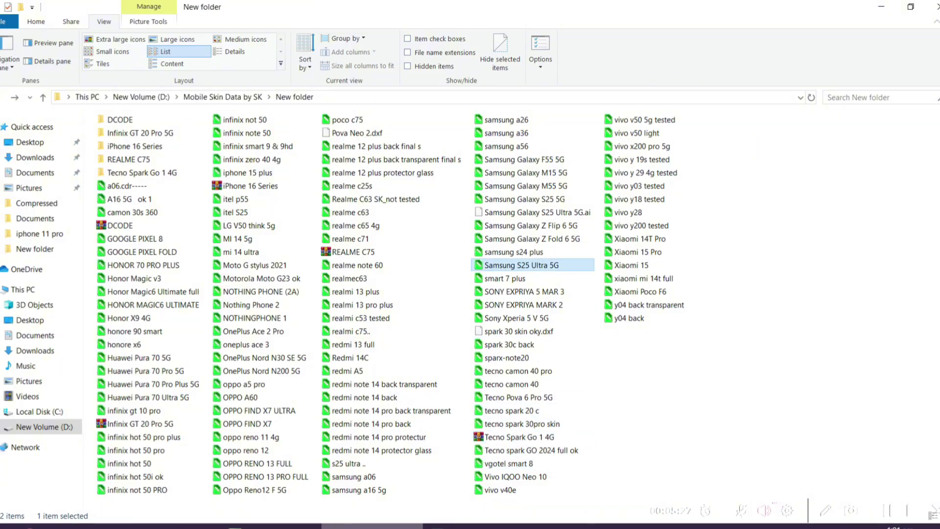
# Open the Tecno Spark Go 1 4G folder and bring its DXF file into the open vivo y 19s drawing in CorelDRAW.
pyautogui.doubleClick(134, 173)
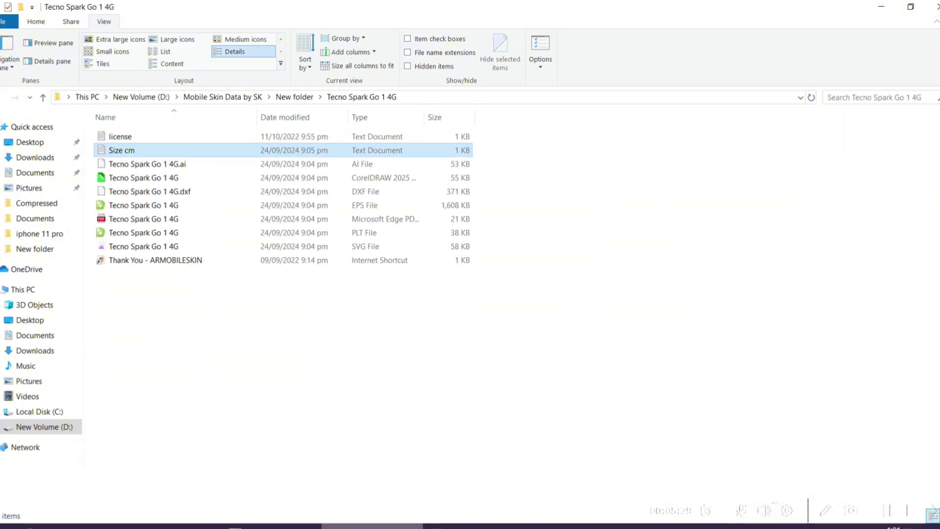
pyautogui.press('Down')
pyautogui.press('Down')
pyautogui.press('Down')
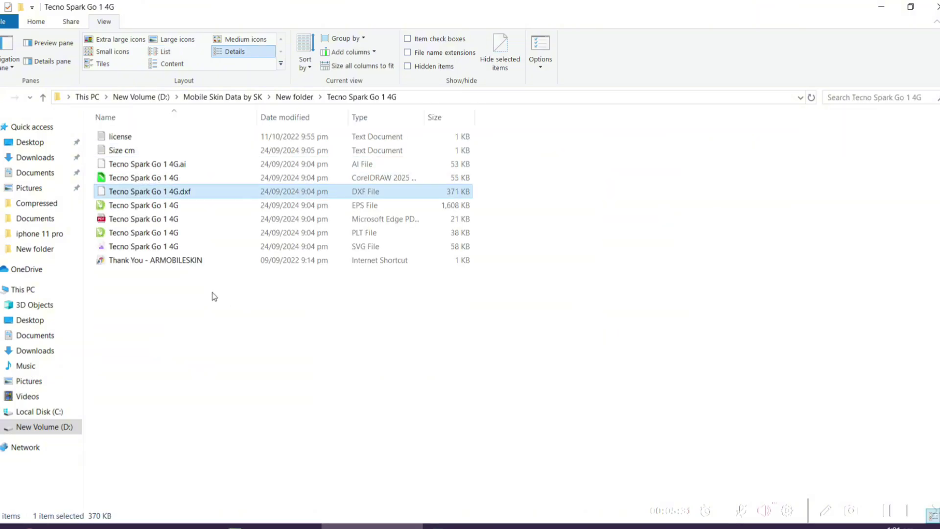
pyautogui.moveTo(176, 191); pyautogui.dragTo(120, 294)
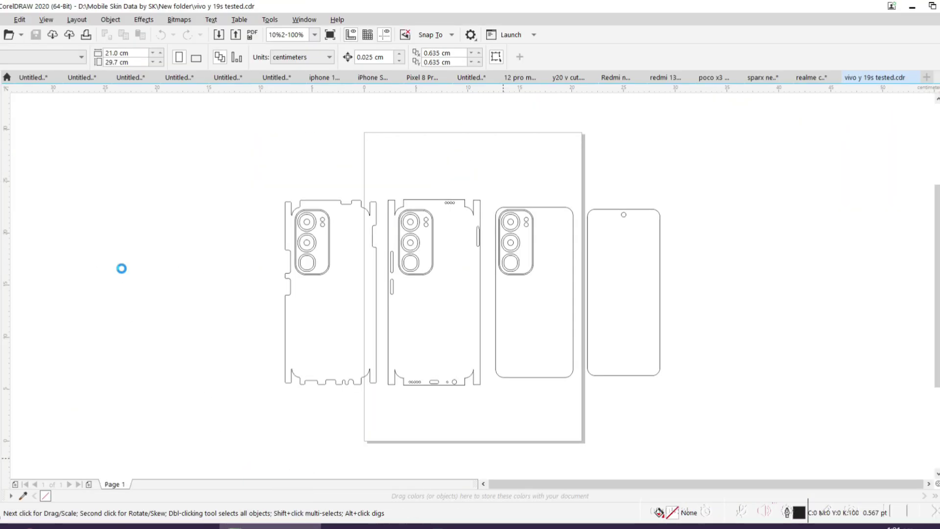
pyautogui.click(498, 334)
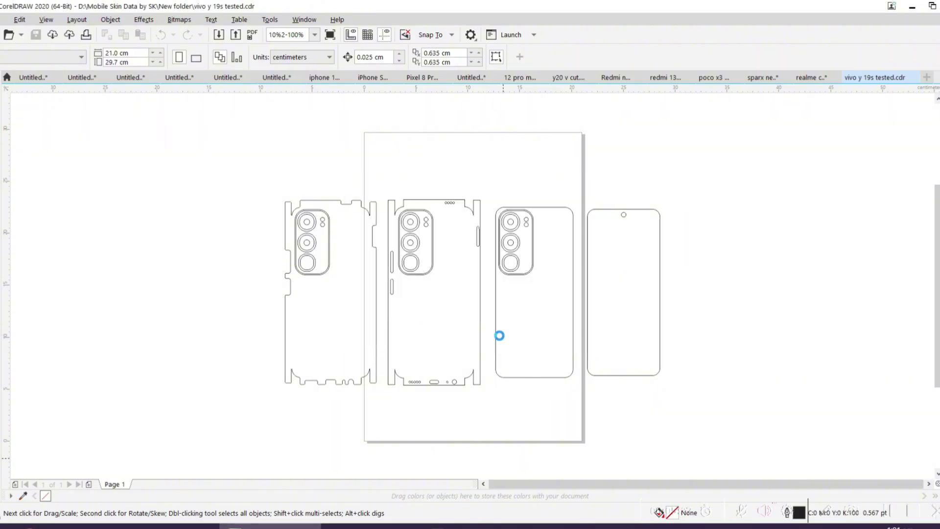
# Switch to File Explorer, return to New folder and open the infinix hot 50i ok template in CorelDRAW.
pyautogui.click(372, 526)
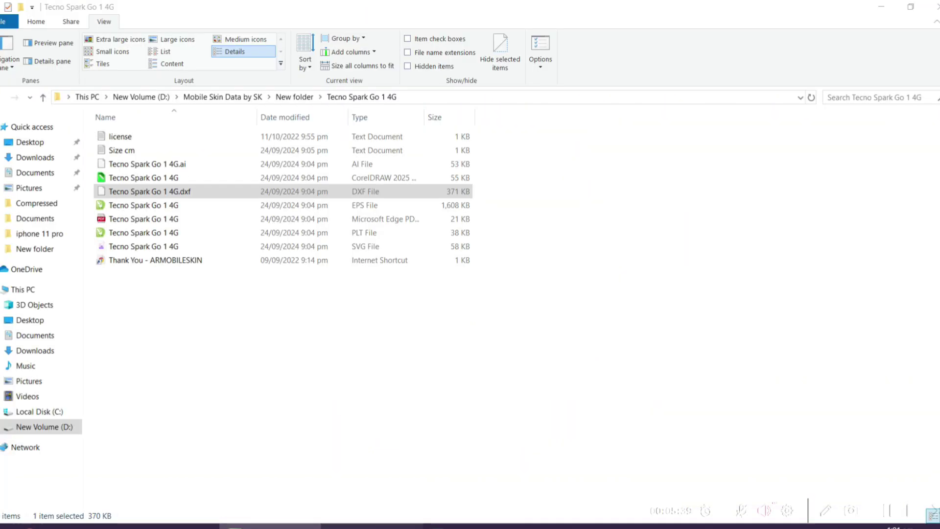
pyautogui.press('BackSpace')
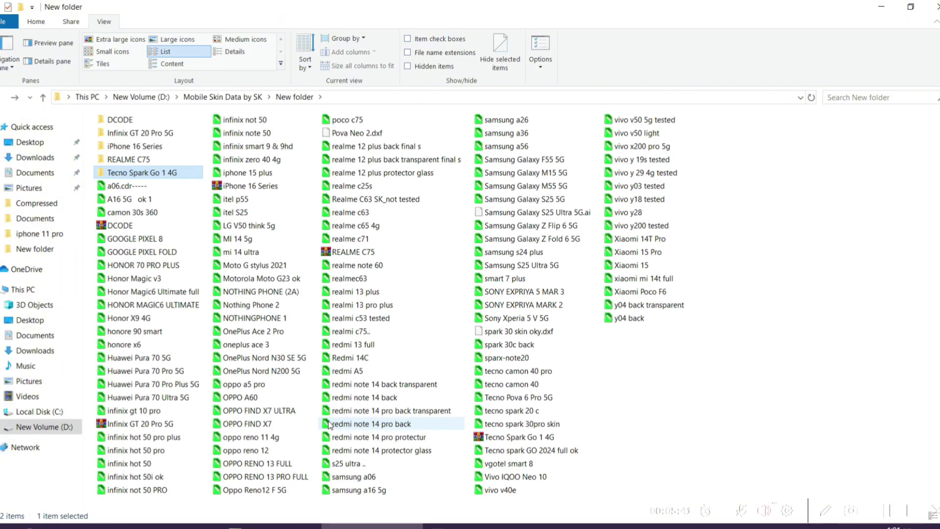
pyautogui.press('Down')
pyautogui.press('Down')
pyautogui.press('Down')
pyautogui.press('Down')
pyautogui.press('Down')
pyautogui.press('Down')
pyautogui.press('Down')
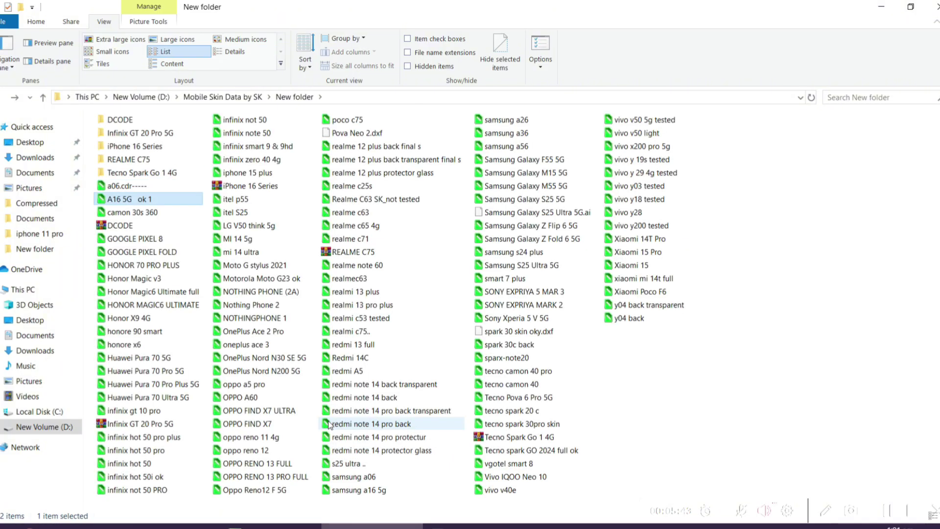
pyautogui.press('Down')
pyautogui.press('Down')
pyautogui.press('Return')
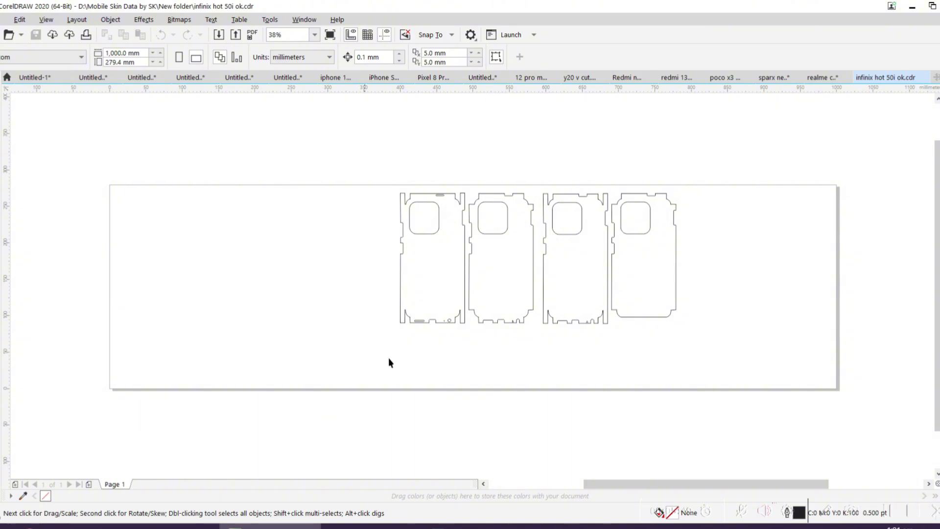
# Switch to File Explorer and open the oppo a5 pro template from New folder in CorelDRAW.
pyautogui.click(372, 526)
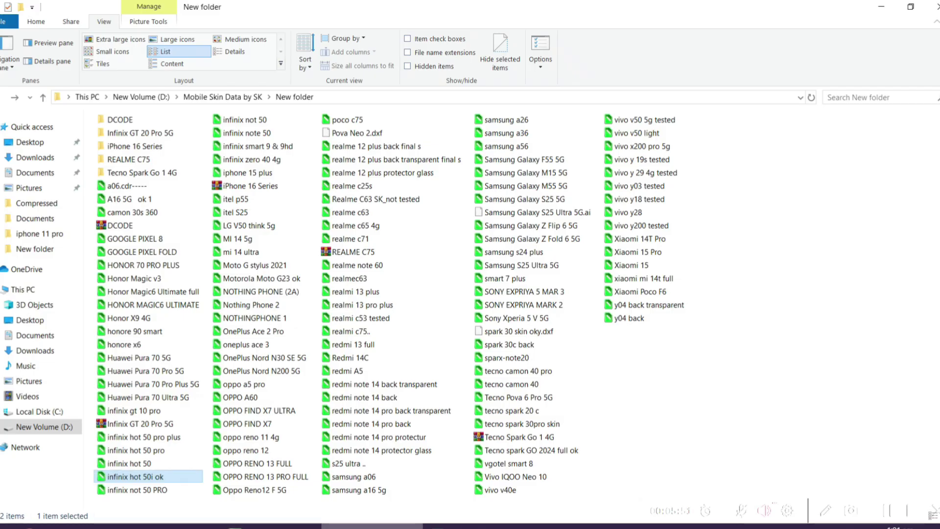
pyautogui.press('Right')
pyautogui.press('Up')
pyautogui.press('Up')
pyautogui.press('Up')
pyautogui.press('Up')
pyautogui.press('Up')
pyautogui.press('Up')
pyautogui.press('Up')
pyautogui.press('Up')
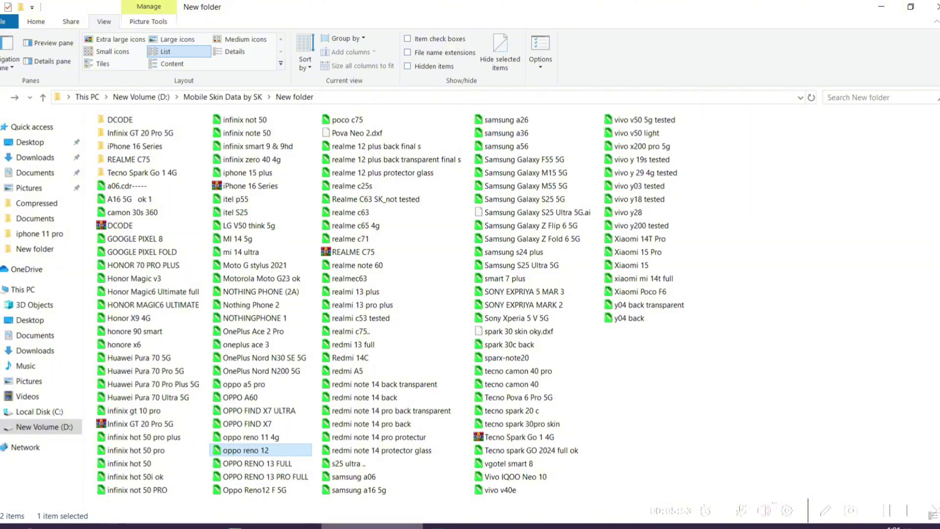
pyautogui.press('Down')
pyautogui.press('Return')
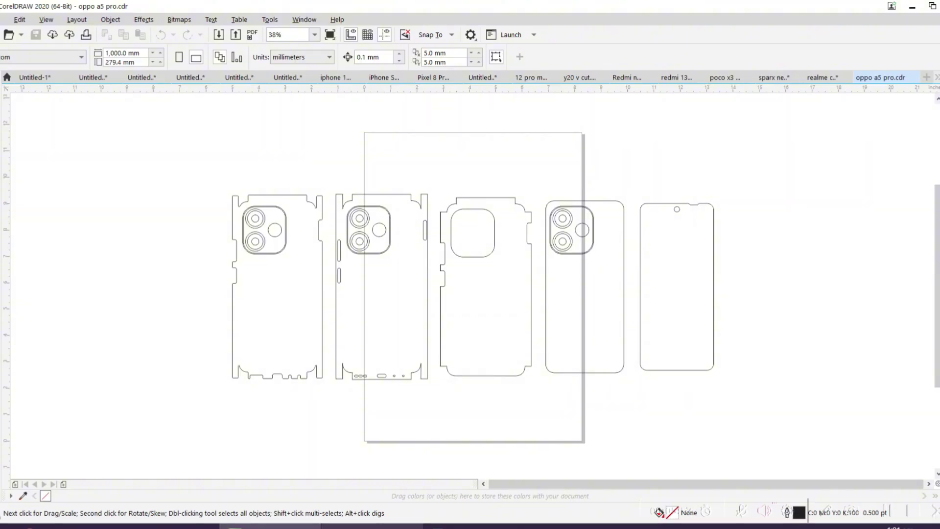
# Switch to File Explorer and open the redmi A5 template from New folder in CorelDRAW.
pyautogui.click(373, 526)
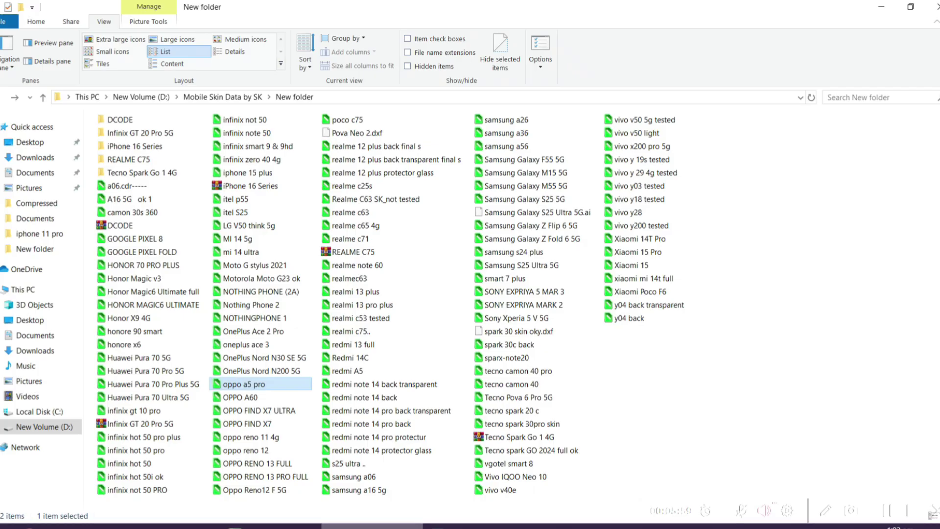
pyautogui.press('Right')
pyautogui.press('Down')
pyautogui.press('Up')
pyautogui.press('Up')
pyautogui.hotkey('alt', 'Tab')
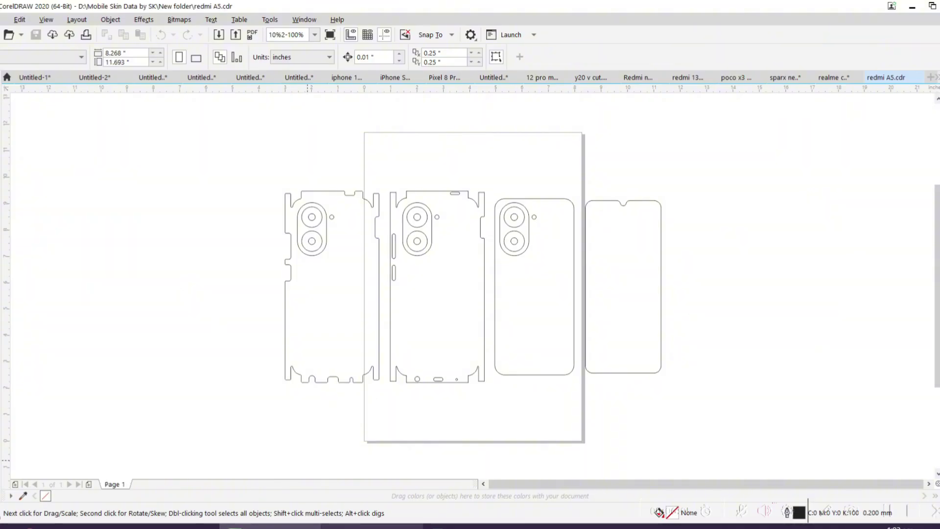
# Switch to File Explorer and open the realmi c53 tested template from New folder in CorelDRAW.
pyautogui.hotkey('alt', 'Tab')
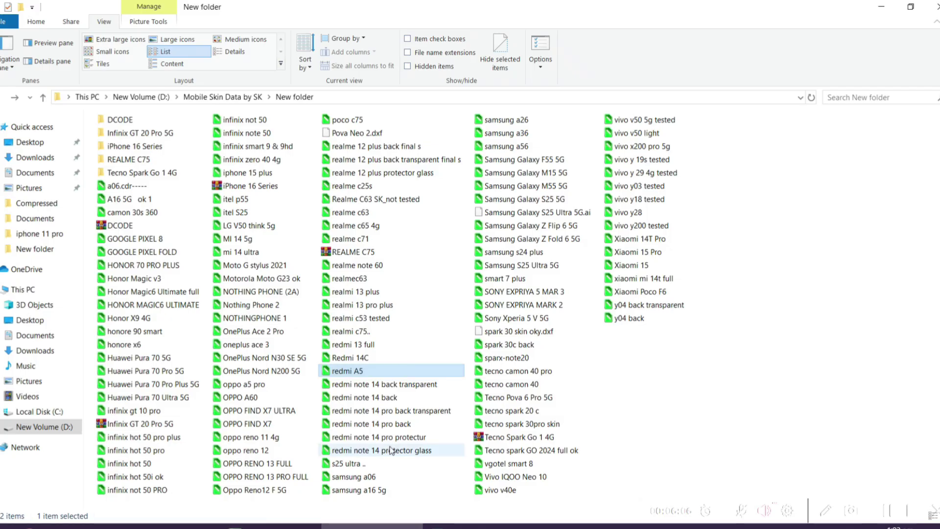
pyautogui.press('Up')
pyautogui.press('Up')
pyautogui.press('Up')
pyautogui.press('Up')
pyautogui.press('Up')
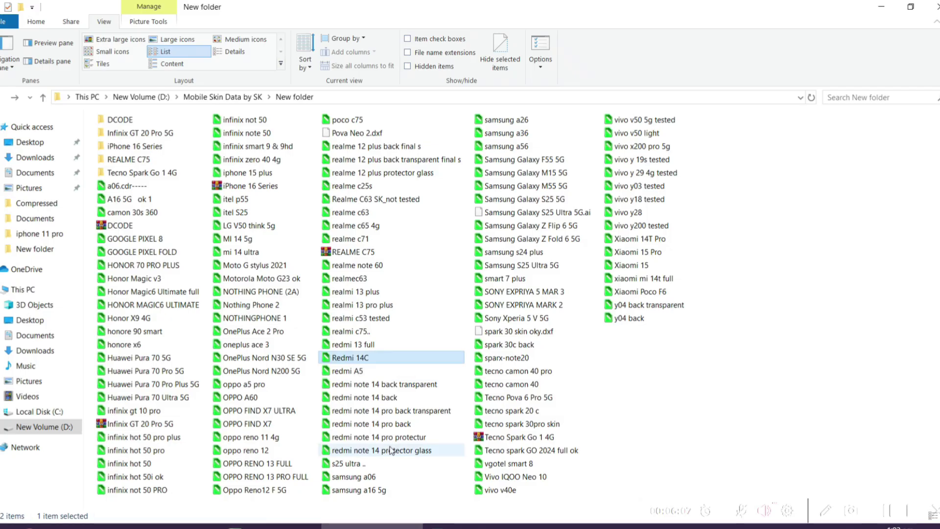
pyautogui.press('Down')
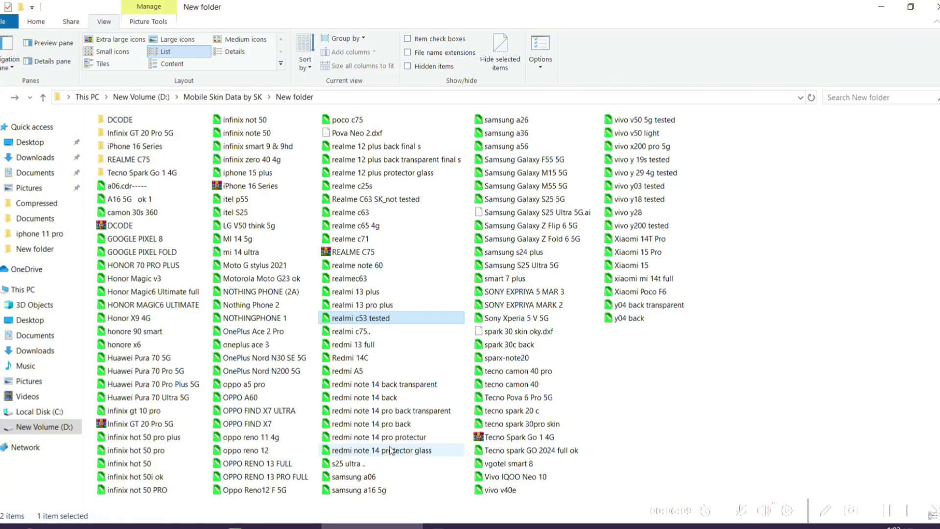
pyautogui.hotkey('alt', 'Tab')
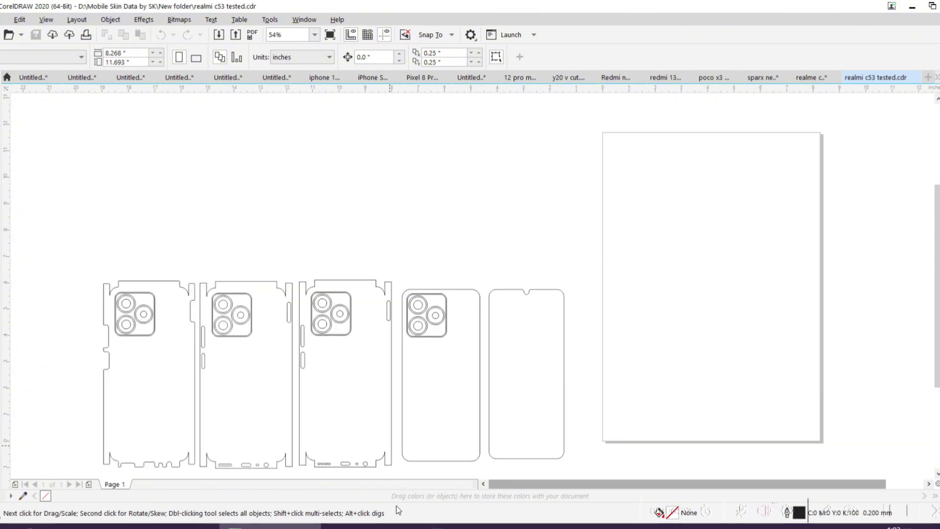
# Switch to File Explorer, open the s25 ultra template from New folder in CorelDRAW and show the outlines above the page.
pyautogui.click(344, 527)
pyautogui.click(410, 450)
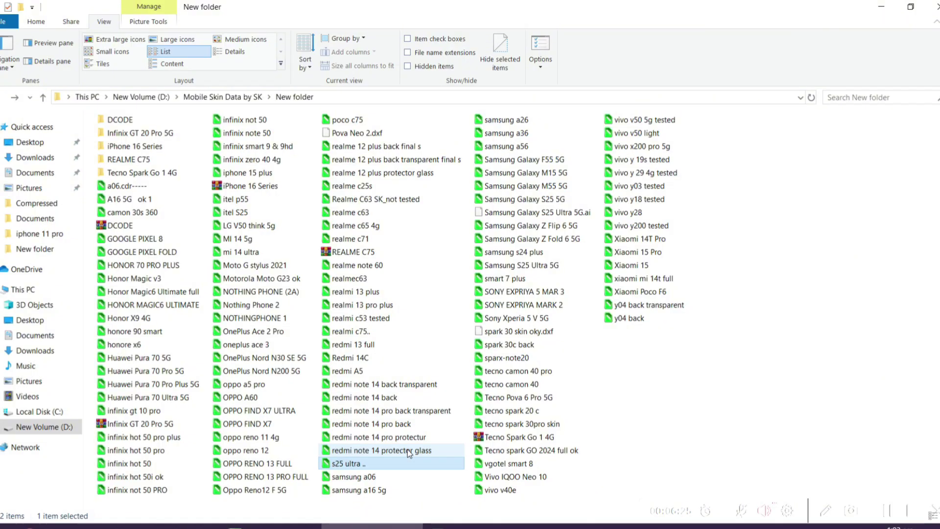
pyautogui.hotkey('alt', 'Tab')
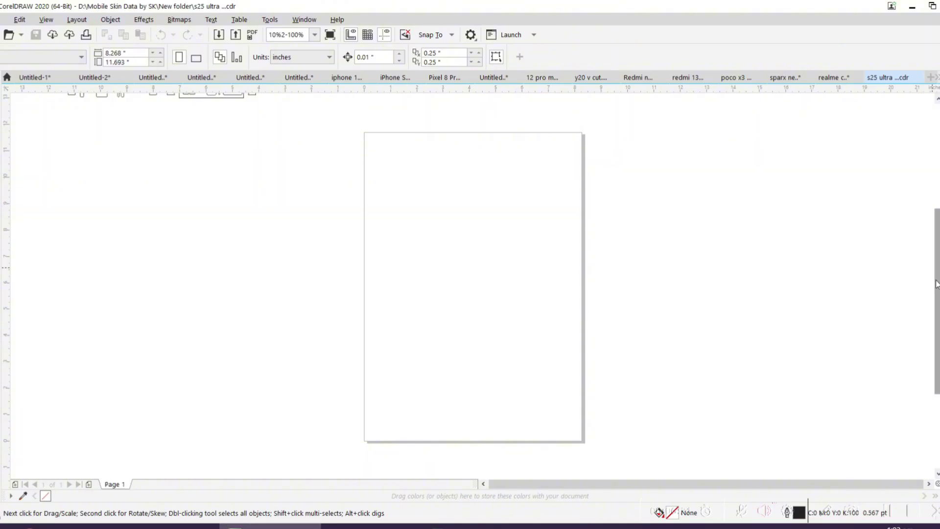
pyautogui.moveTo(939, 282); pyautogui.dragTo(927, 167)
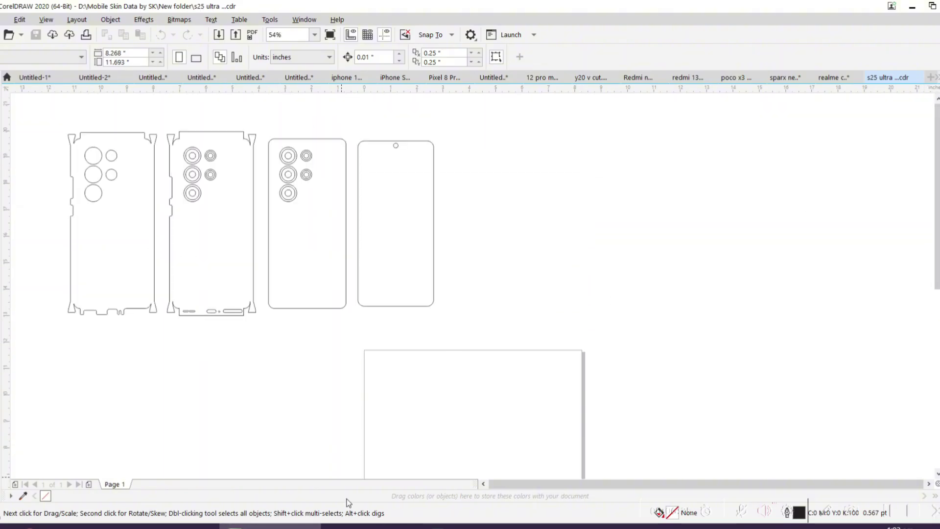
# Switch to File Explorer, open the realme c71 template from New folder in CorelDRAW and show all its outlines beside the page.
pyautogui.click(372, 526)
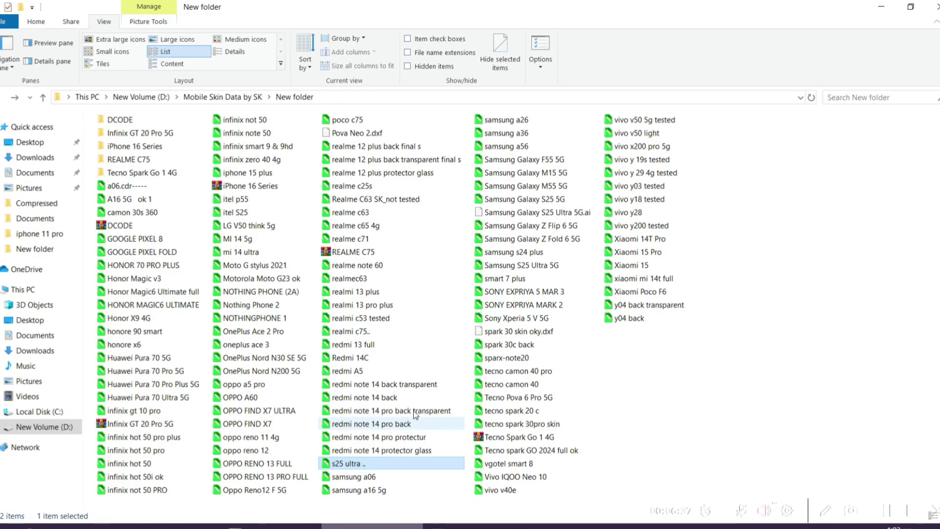
pyautogui.press('Up')
pyautogui.press('Up')
pyautogui.press('Up')
pyautogui.press('Up')
pyautogui.press('Up')
pyautogui.press('Up')
pyautogui.press('Up')
pyautogui.press('Up')
pyautogui.press('Up')
pyautogui.press('Up')
pyautogui.press('Up')
pyautogui.press('Up')
pyautogui.press('Up')
pyautogui.press('Up')
pyautogui.press('Up')
pyautogui.press('Up')
pyautogui.press('Up')
pyautogui.press('Up')
pyautogui.press('Up')
pyautogui.press('Up')
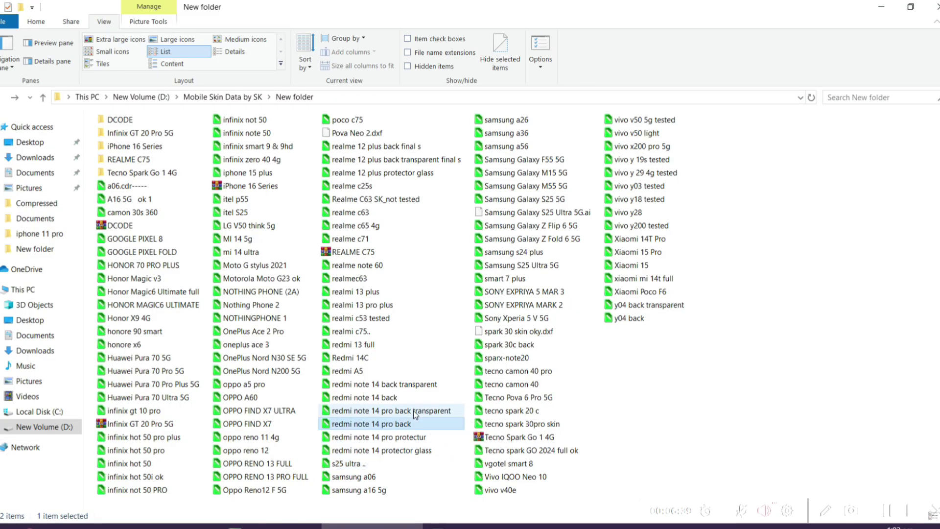
pyautogui.press('Down')
pyautogui.press('Down')
pyautogui.press('Down')
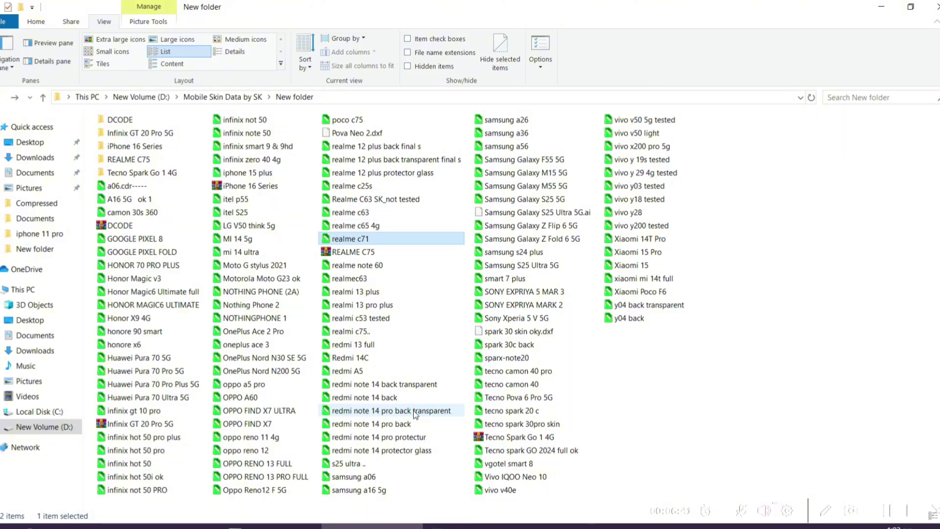
pyautogui.press('Return')
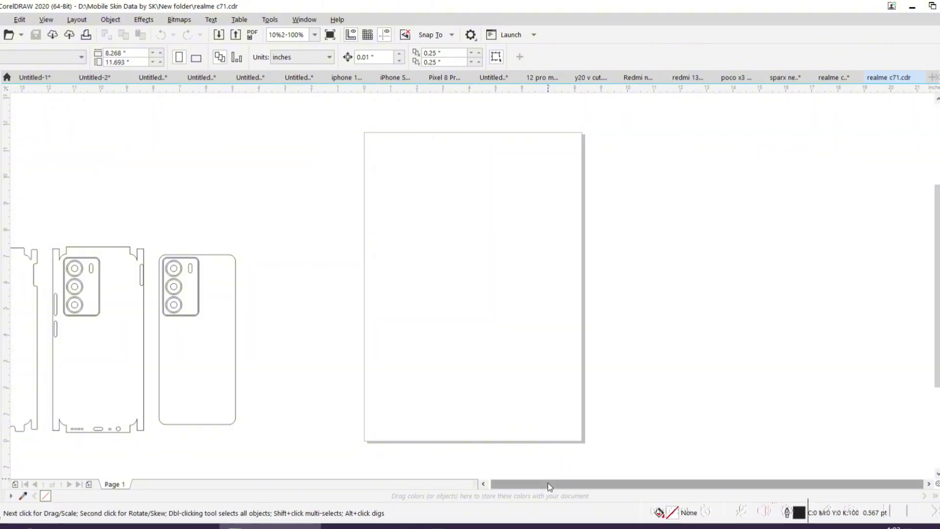
pyautogui.moveTo(509, 484); pyautogui.dragTo(507, 488)
# Switch to File Explorer and open the redmi 13 full template from New folder in CorelDRAW, returning to the file list.
pyautogui.click(373, 526)
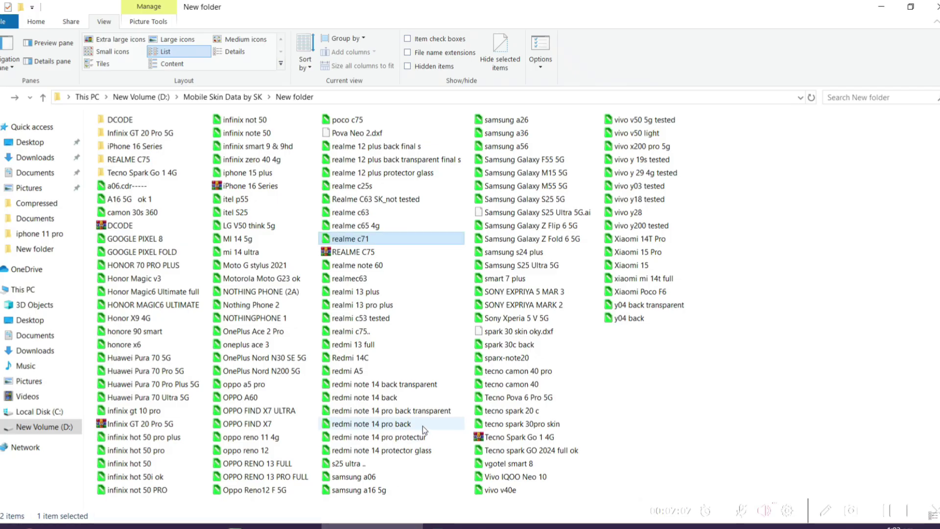
pyautogui.doubleClick(368, 345)
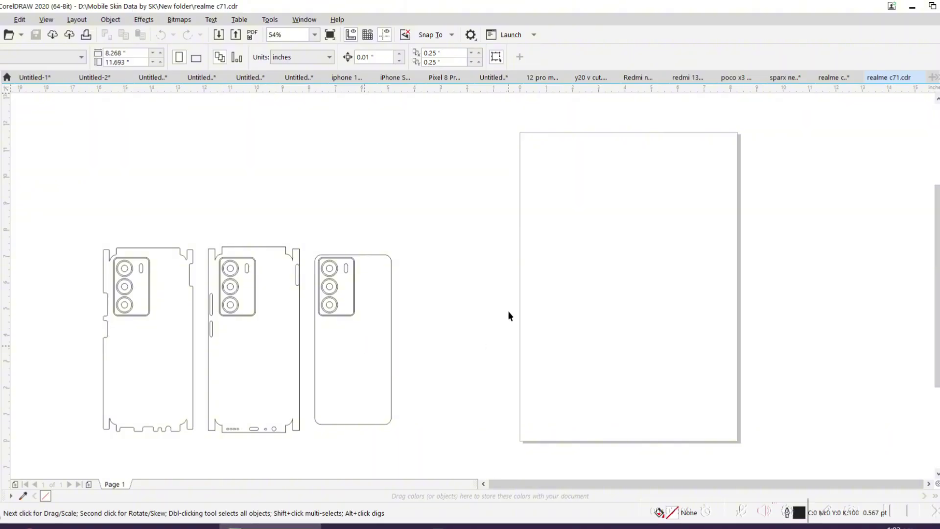
pyautogui.click(347, 523)
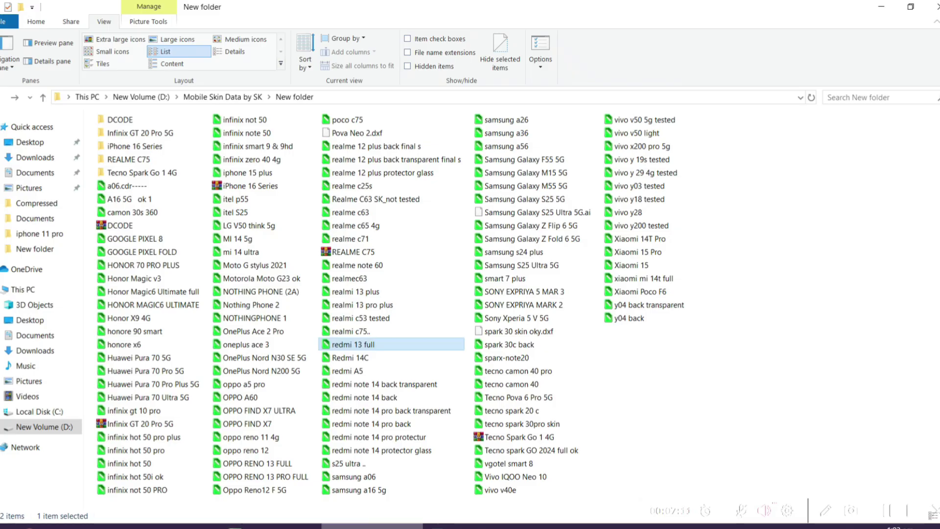
# Open the tecno camon 40 pro template from New folder in CorelDRAW and check the areas above and beside its page.
pyautogui.click(763, 346)
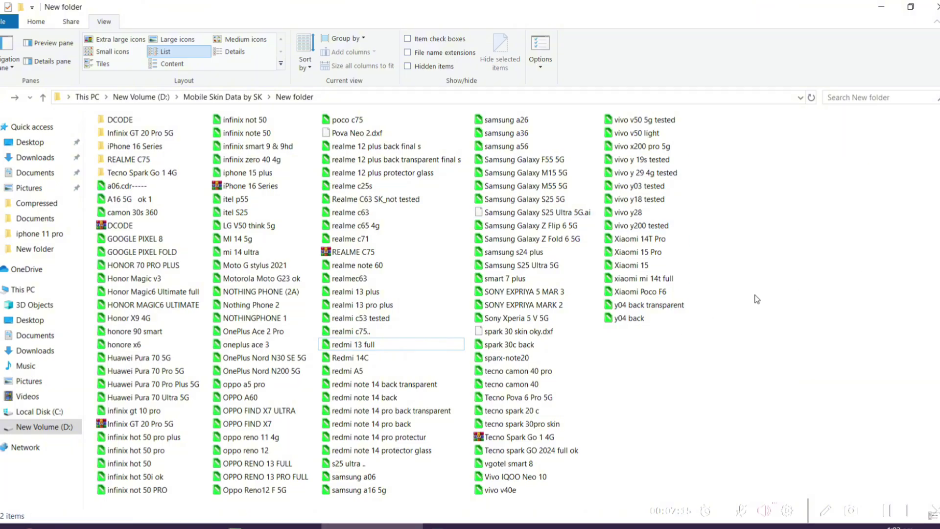
pyautogui.hotkey('alt', 'Tab')
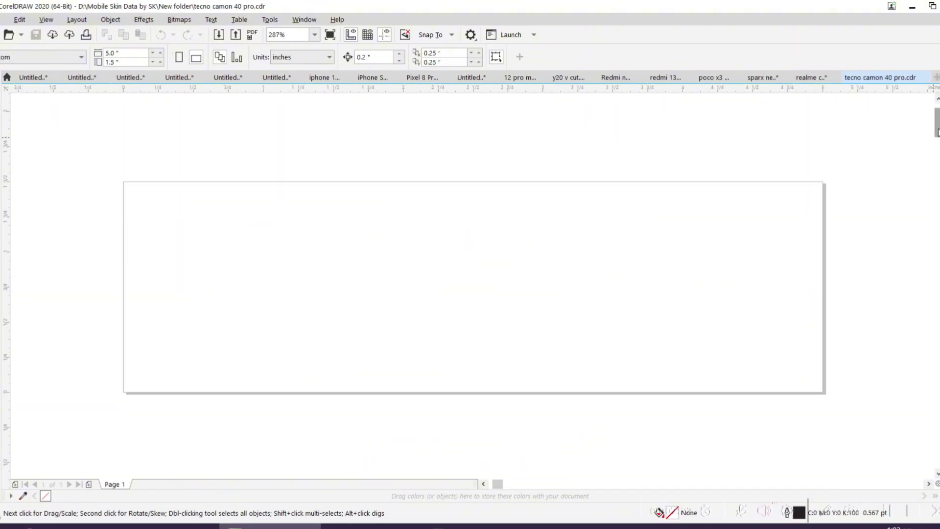
pyautogui.moveTo(937, 128)
pyautogui.mouseDown()
pyautogui.moveTo(937, 453)
pyautogui.moveTo(936, 118)
pyautogui.mouseUp()
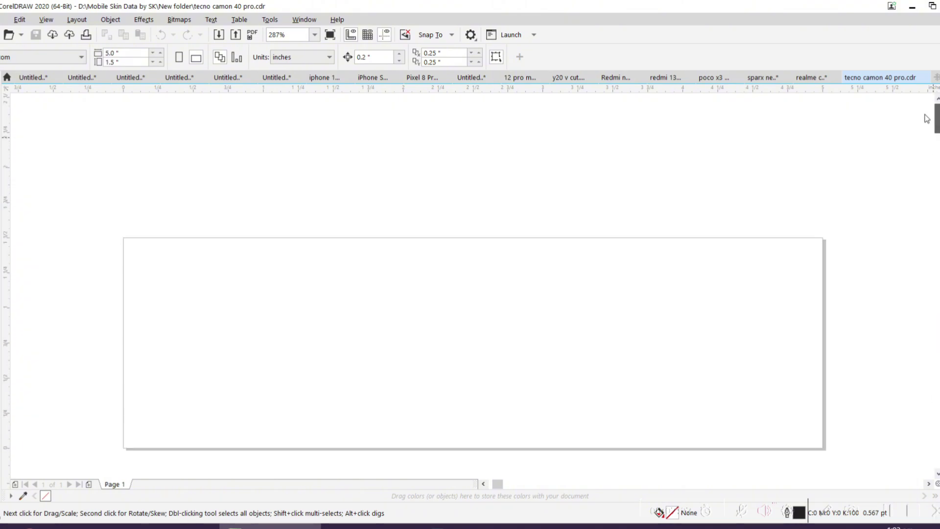
pyautogui.click(608, 484)
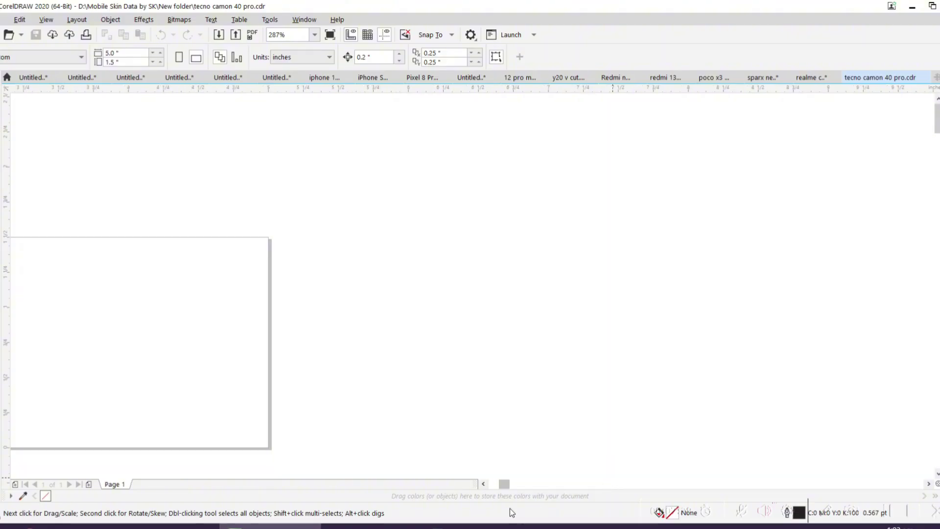
# Open the NOTHINGPHONE 1 and Redmi 14C templates from New folder in CorelDRAW and show the Redmi 14C outlines below the page.
pyautogui.click(372, 526)
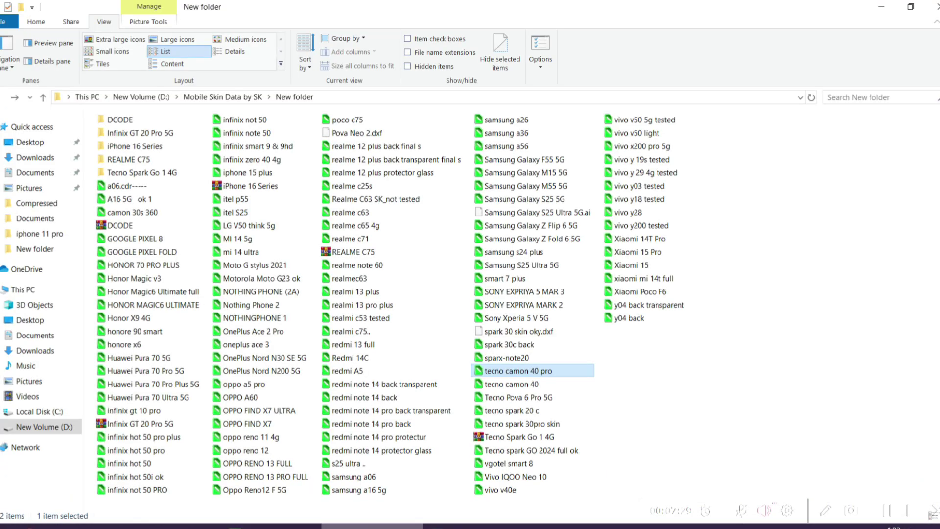
pyautogui.doubleClick(276, 319)
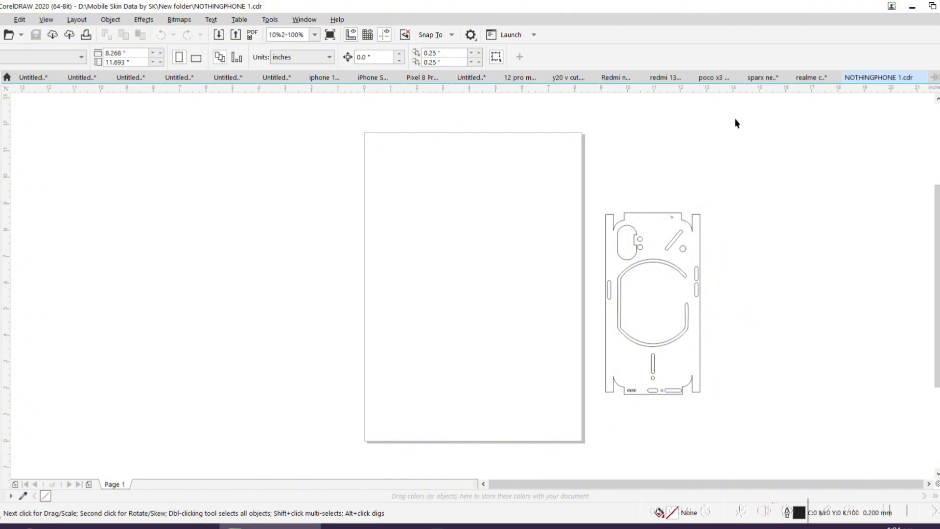
pyautogui.click(372, 526)
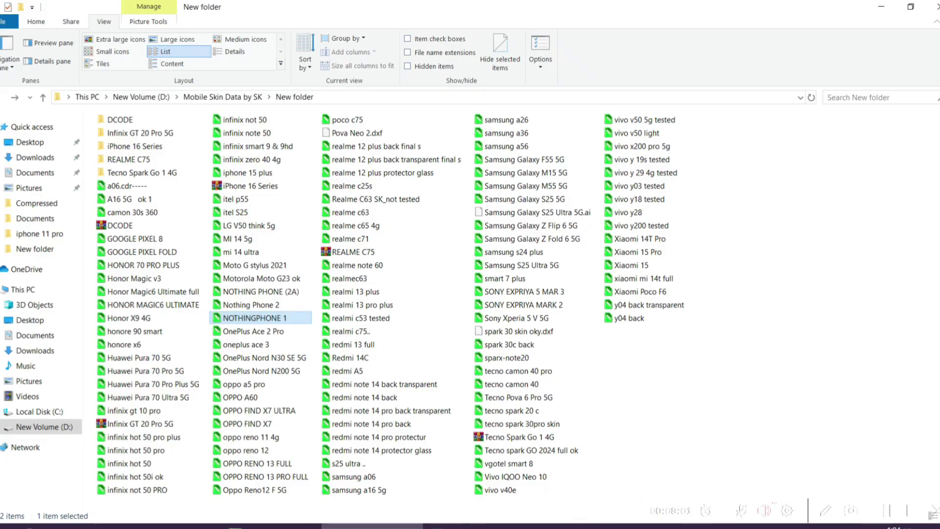
pyautogui.click(355, 360)
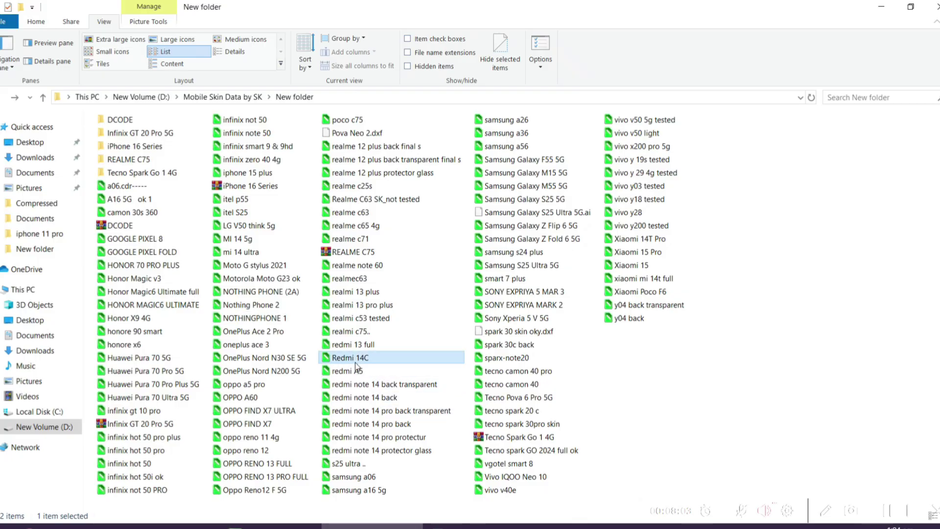
pyautogui.doubleClick(354, 362)
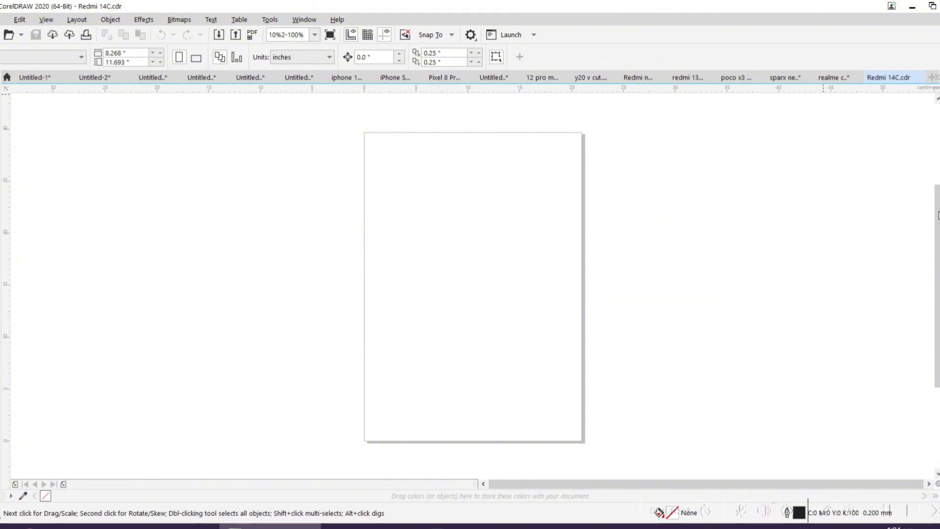
pyautogui.scroll(-5, 927, 316)
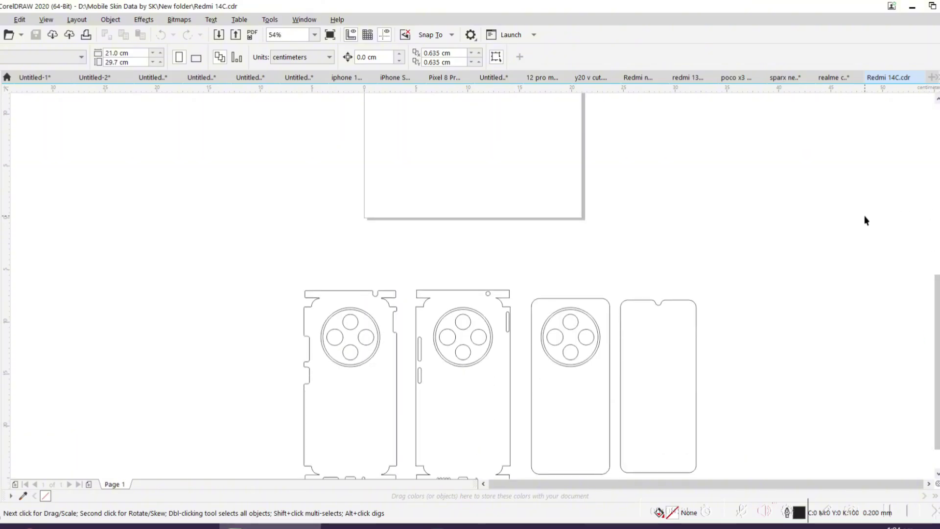
# Close the Redmi 14C template, the Pixel 8 Pro document and the untitled document next to it.
pyautogui.click(920, 79)
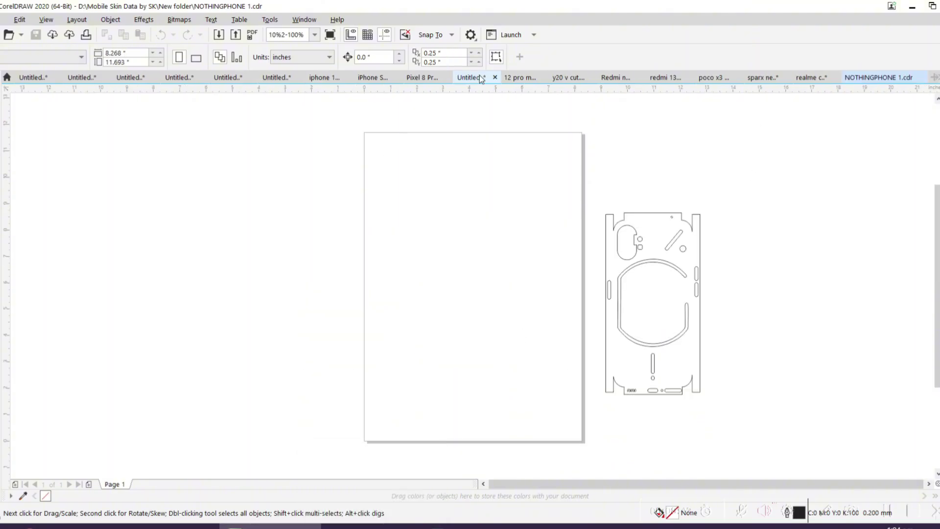
pyautogui.click(447, 79)
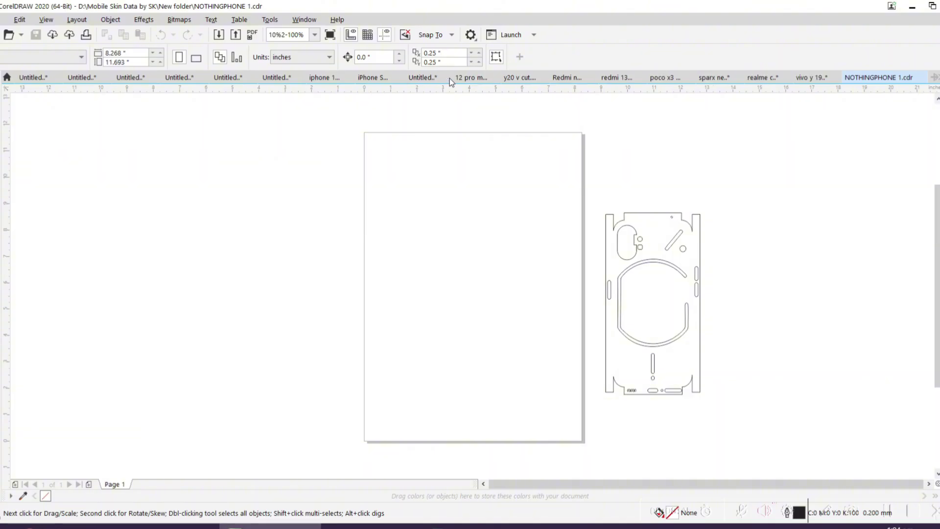
pyautogui.click(447, 78)
pyautogui.click(473, 295)
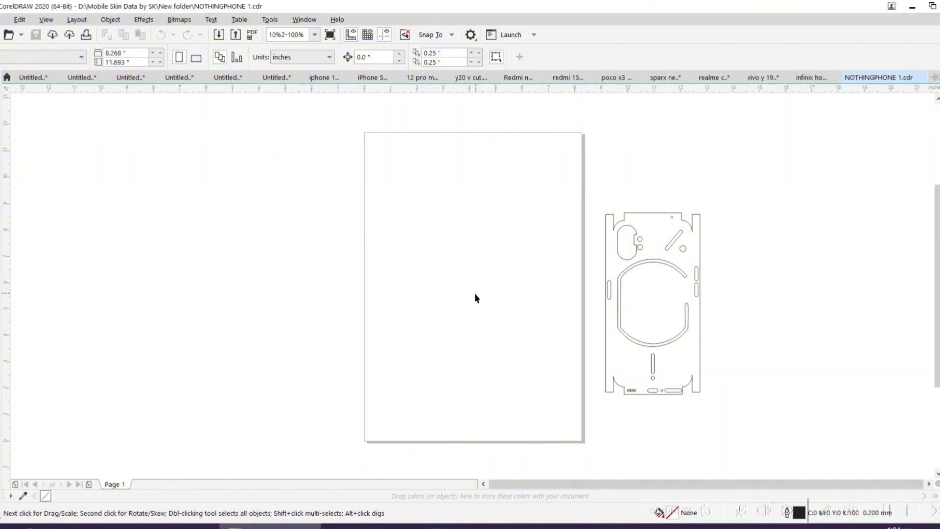
# Display the Untitled-1 document and create a new blank document.
pyautogui.click(31, 78)
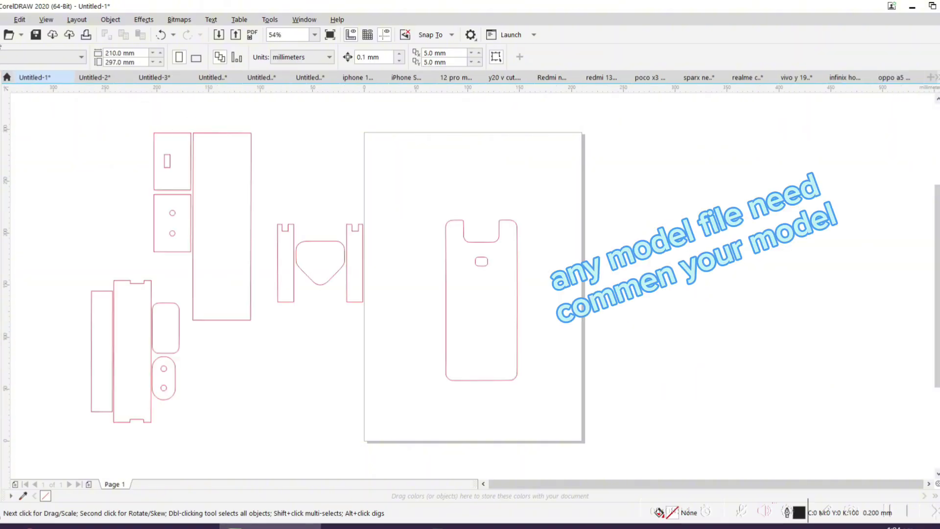
pyautogui.hotkey('ctrl', 'n')
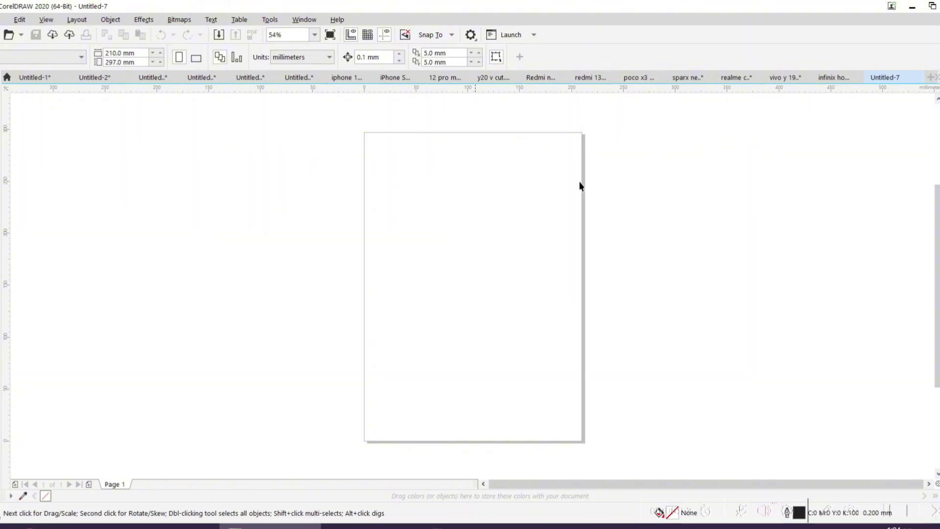
# Switch to File Explorer and go into the nested DCODE folder inside New folder.
pyautogui.click(371, 526)
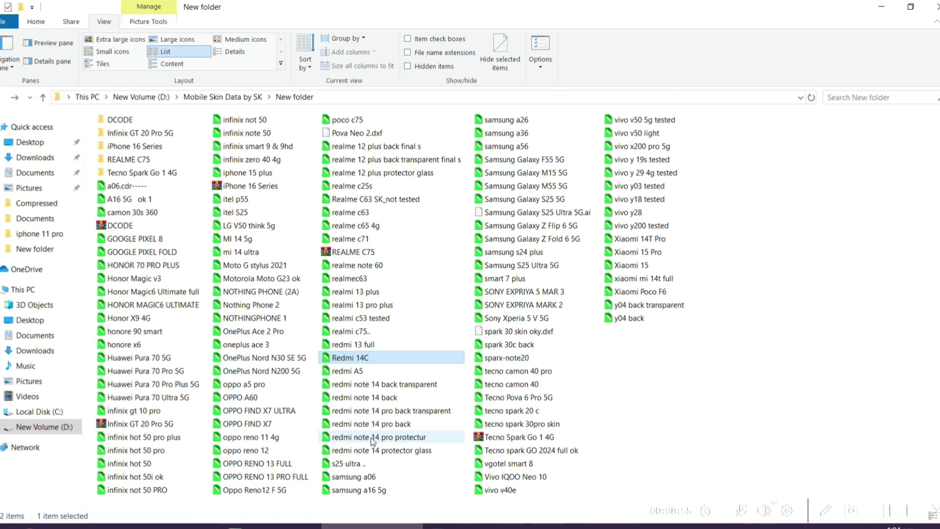
pyautogui.click(371, 437)
pyautogui.press('BackSpace')
pyautogui.press('Return')
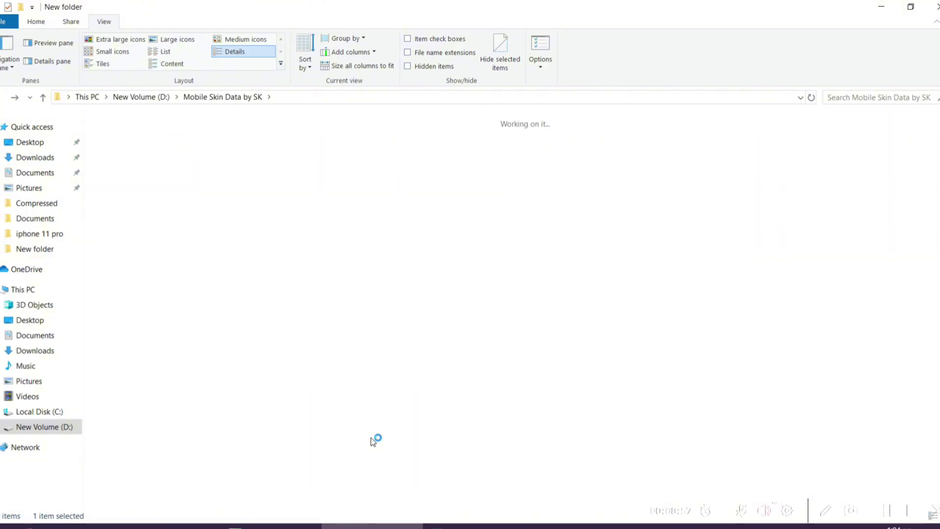
pyautogui.press('Return')
pyautogui.press('Return')
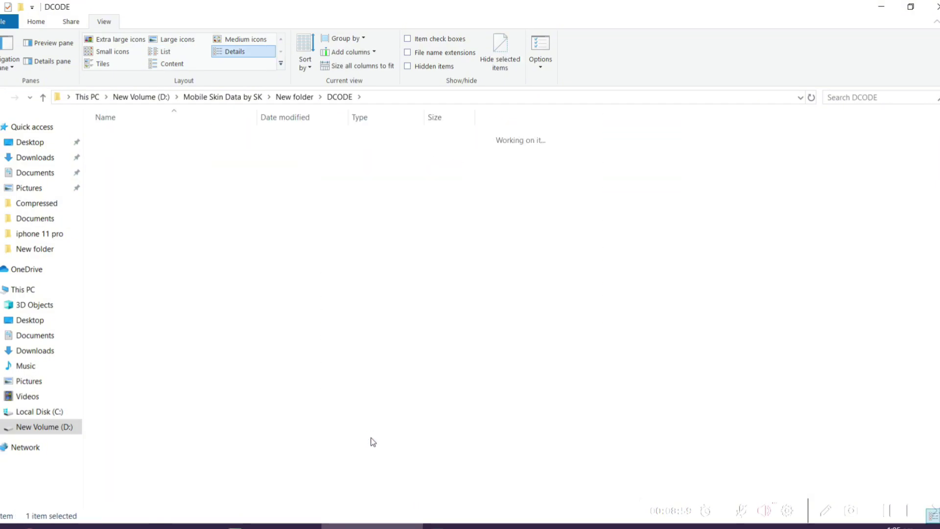
# Browse the model folders inside DCODE and open the BOLD 3 PRO folder.
pyautogui.press('Down')
pyautogui.press('Down')
pyautogui.press('Down')
pyautogui.press('Down')
pyautogui.press('Down')
pyautogui.press('Down')
pyautogui.press('Down')
pyautogui.press('Down')
pyautogui.press('Down')
pyautogui.press('Up')
pyautogui.press('Up')
pyautogui.press('Up')
pyautogui.press('Up')
pyautogui.press('Up')
pyautogui.press('Up')
pyautogui.press('Up')
pyautogui.press('Up')
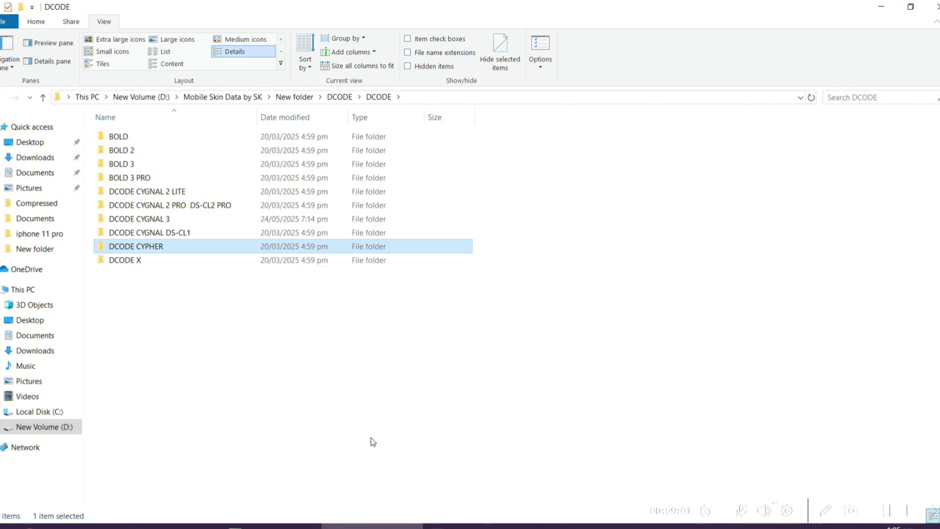
# Try to open the BOLD 3 PRO FULL A CorelDRAW file from the BOLD 3 PRO folder.
pyautogui.press('Down')
pyautogui.press('Down')
pyautogui.press('Down')
pyautogui.press('Up')
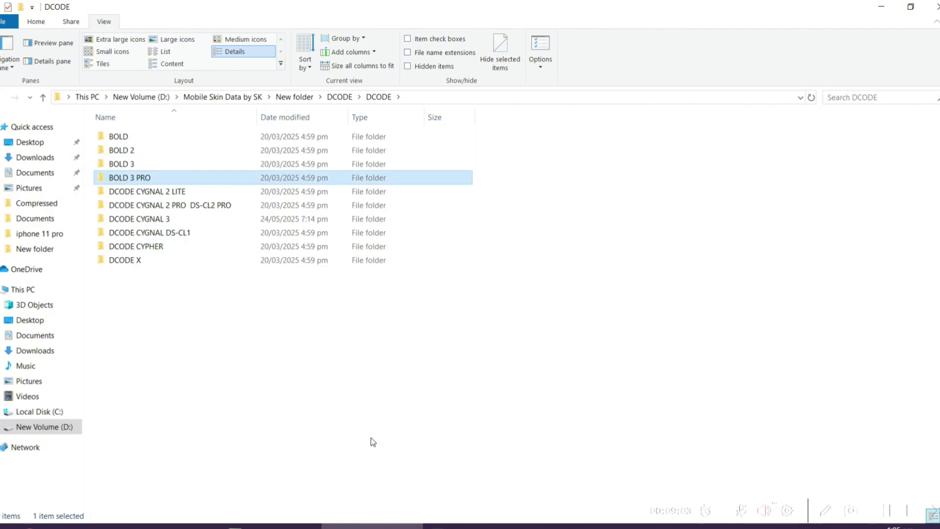
pyautogui.press('Return')
pyautogui.press('Down')
pyautogui.press('Down')
pyautogui.press('Down')
pyautogui.press('Up')
pyautogui.press('Up')
pyautogui.press('Down')
pyautogui.press('Down')
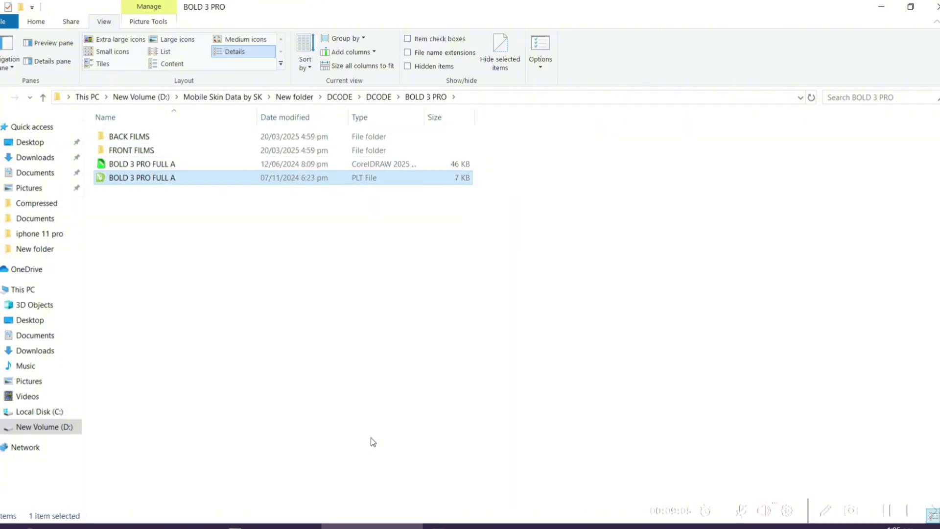
pyautogui.press('Up')
pyautogui.press('Return')
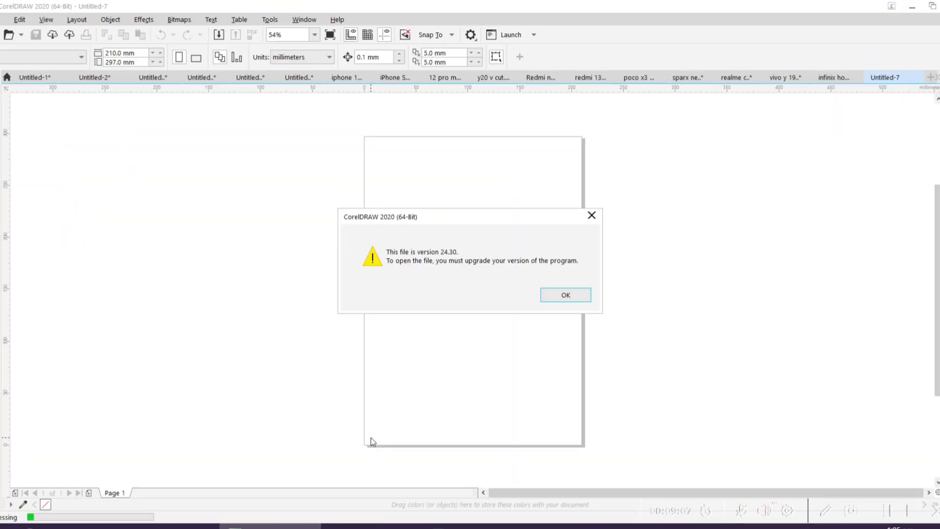
pyautogui.press('Return')
# Switch to File Explorer, go back up to Mobile Skin Data by SK and open the ALL NEW MOBILE SKINS folder.
pyautogui.hotkey('alt', 'Tab')
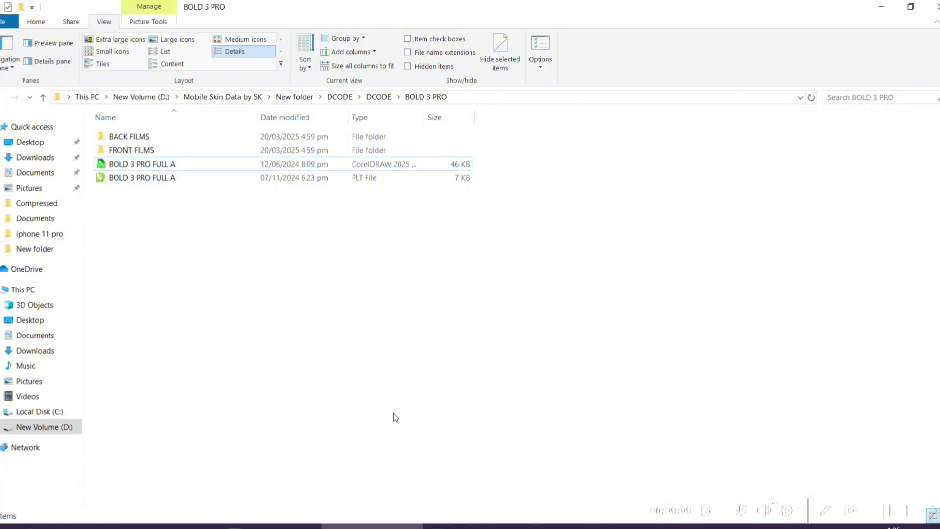
pyautogui.press('BackSpace')
pyautogui.press('BackSpace')
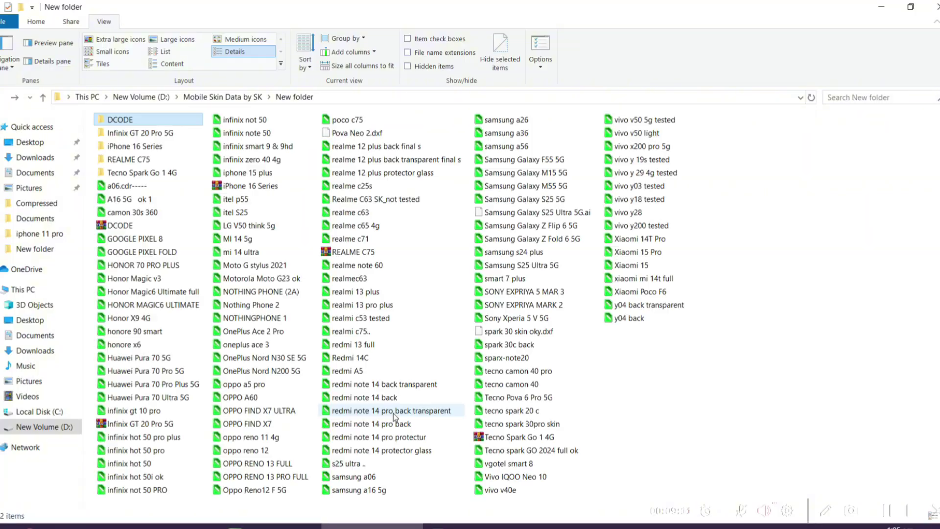
pyautogui.press('BackSpace')
pyautogui.press('Up')
pyautogui.press('Up')
pyautogui.press('Up')
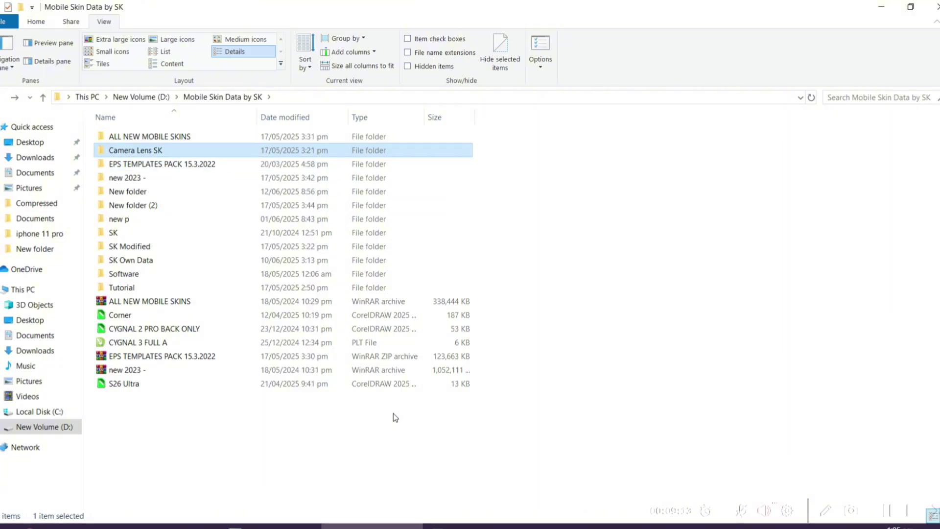
pyautogui.press('Up')
pyautogui.press('Return')
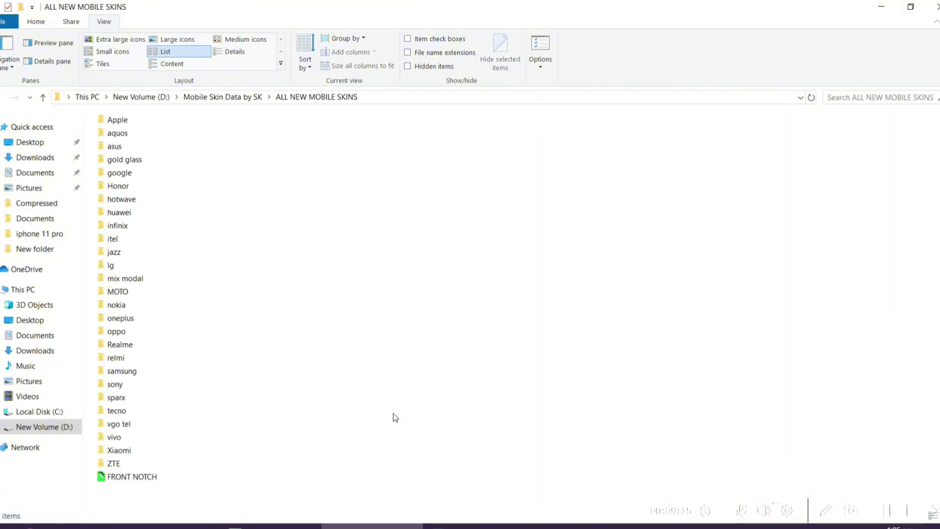
# Look through the brand folders in ALL NEW MOBILE SKINS and the Camera Lens SK folder, returning to Mobile Skin Data by SK.
pyautogui.press('Down')
pyautogui.press('Down')
pyautogui.press('Down')
pyautogui.press('Down')
pyautogui.press('Down')
pyautogui.press('Down')
pyautogui.press('Down')
pyautogui.press('Down')
pyautogui.press('Down')
pyautogui.press('Down')
pyautogui.press('Down')
pyautogui.press('Down')
pyautogui.press('Down')
pyautogui.press('Down')
pyautogui.press('BackSpace')
pyautogui.press('Down')
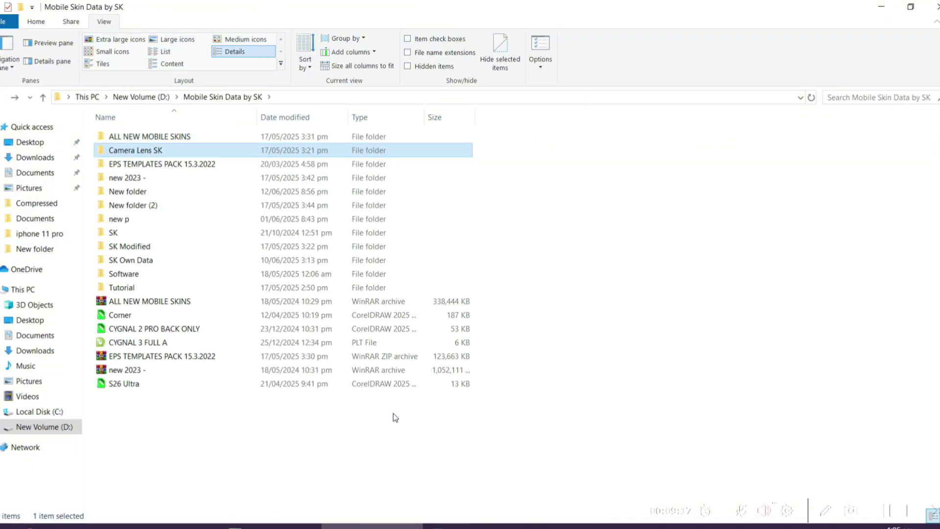
pyautogui.press('Return')
pyautogui.press('BackSpace')
pyautogui.press('Down')
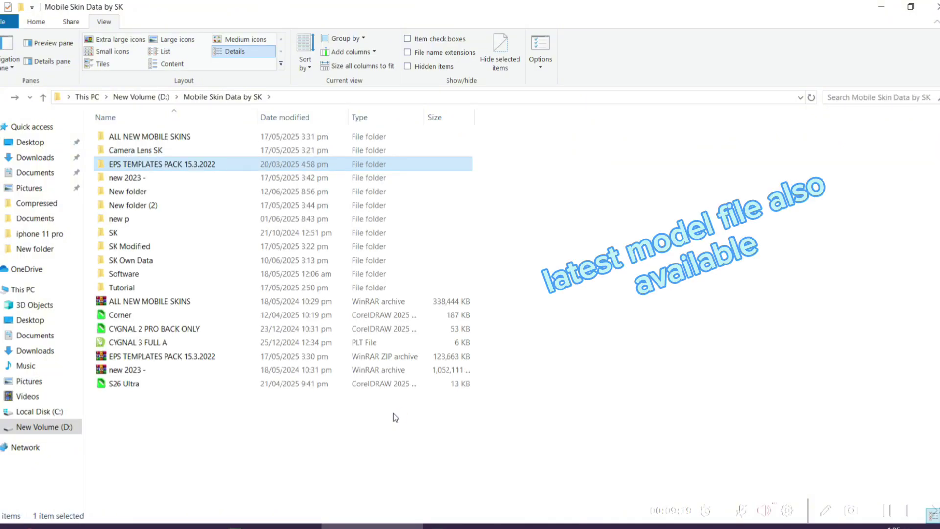
# Open the new 2023 - folder, look over its categories and open the Bank Card folder.
pyautogui.press('Down')
pyautogui.press('Return')
pyautogui.press('Down')
pyautogui.press('Down')
pyautogui.press('Down')
pyautogui.press('Down')
pyautogui.press('Down')
pyautogui.press('Down')
pyautogui.press('Down')
pyautogui.press('Down')
pyautogui.press('Down')
pyautogui.press('Down')
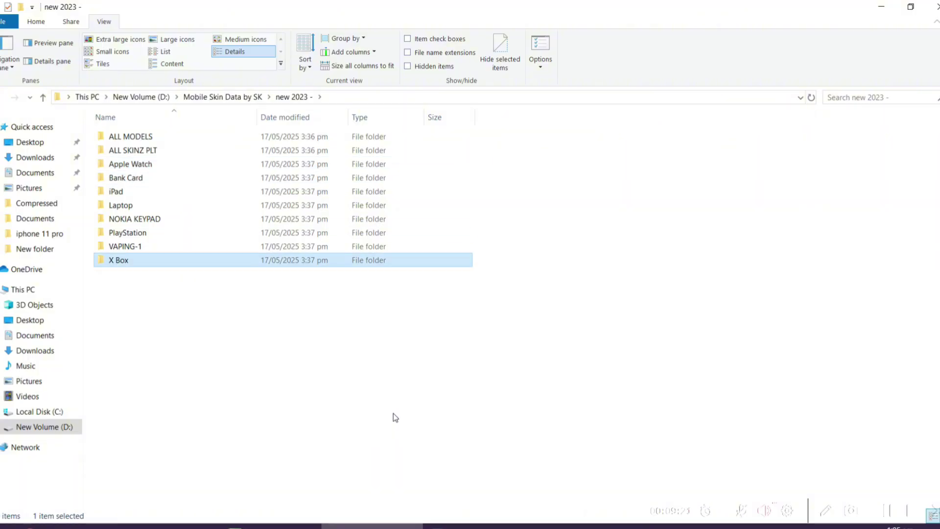
pyautogui.press('Up')
pyautogui.press('Up')
pyautogui.press('Up')
pyautogui.press('Up')
pyautogui.press('Up')
pyautogui.press('Up')
pyautogui.press('Return')
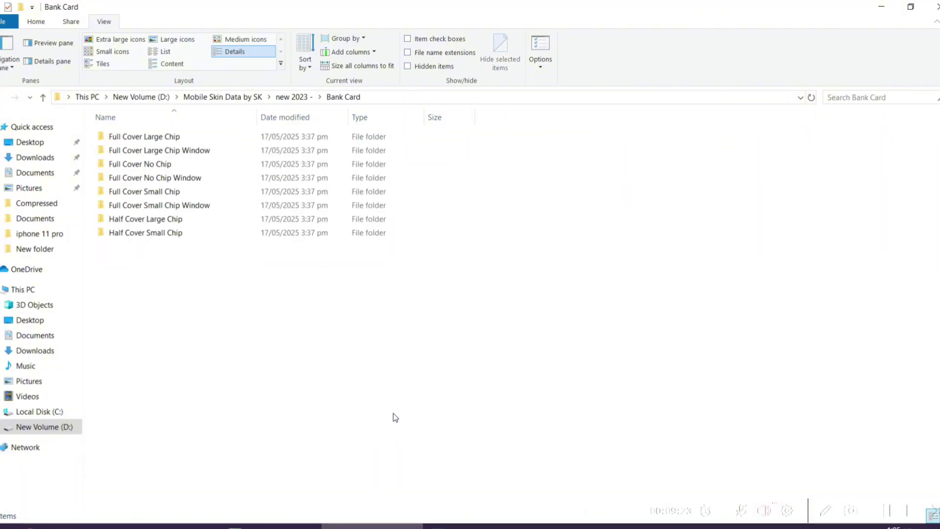
# Open the Full Cover Large Chip folder and load its Full Cover Large Chip CorelDRAW file.
pyautogui.press('Down')
pyautogui.press('Down')
pyautogui.press('Up')
pyautogui.press('Up')
pyautogui.press('Return')
pyautogui.press('Down')
pyautogui.press('Down')
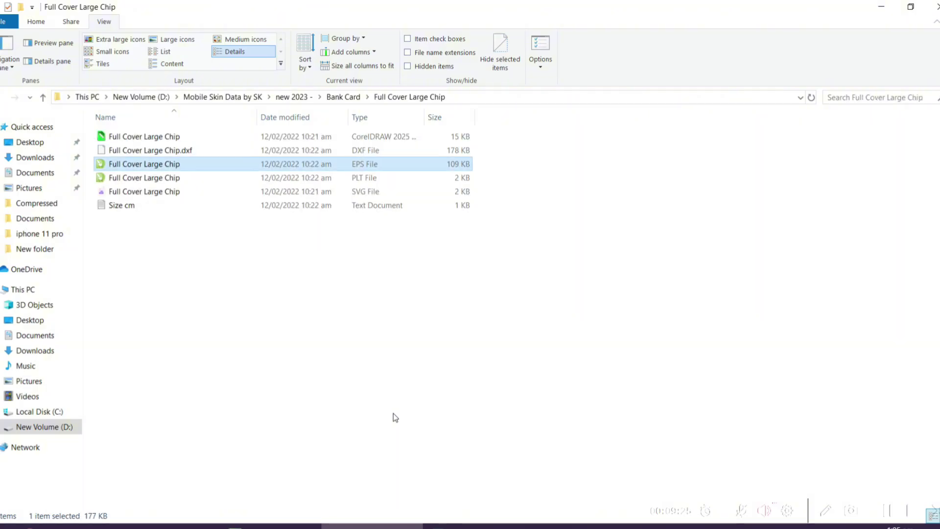
pyautogui.press('Up')
pyautogui.press('Up')
pyautogui.press('Return')
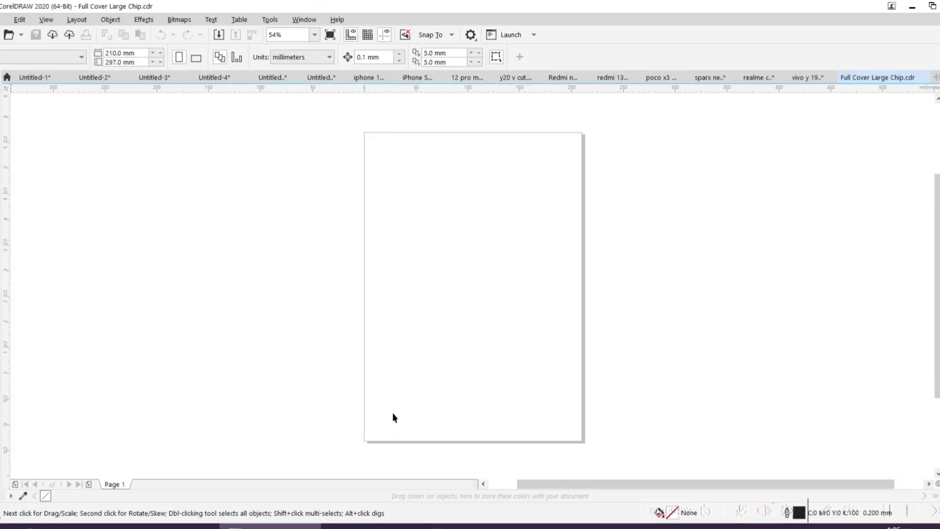
# Switch to File Explorer, return to Mobile Skin Data by SK and look into New folder and New folder (2).
pyautogui.hotkey('alt', 'Tab')
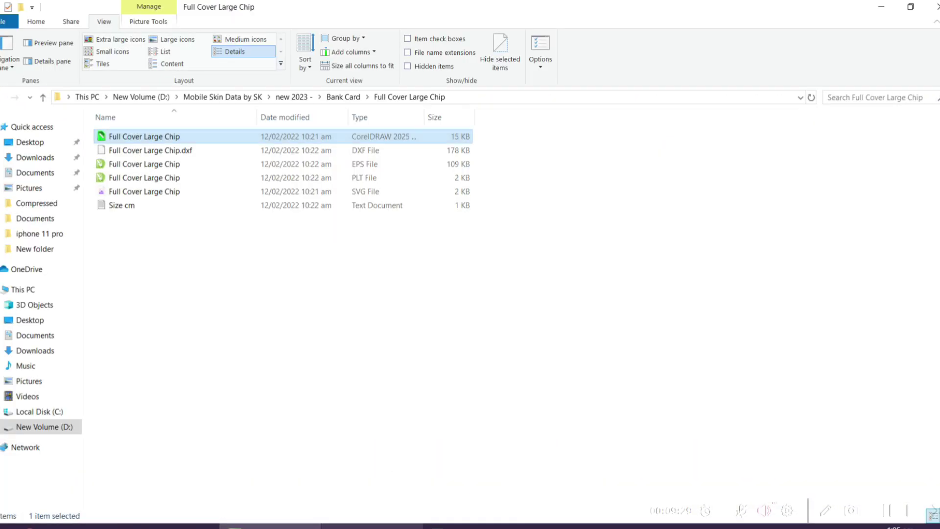
pyautogui.press('BackSpace')
pyautogui.press('BackSpace')
pyautogui.press('BackSpace')
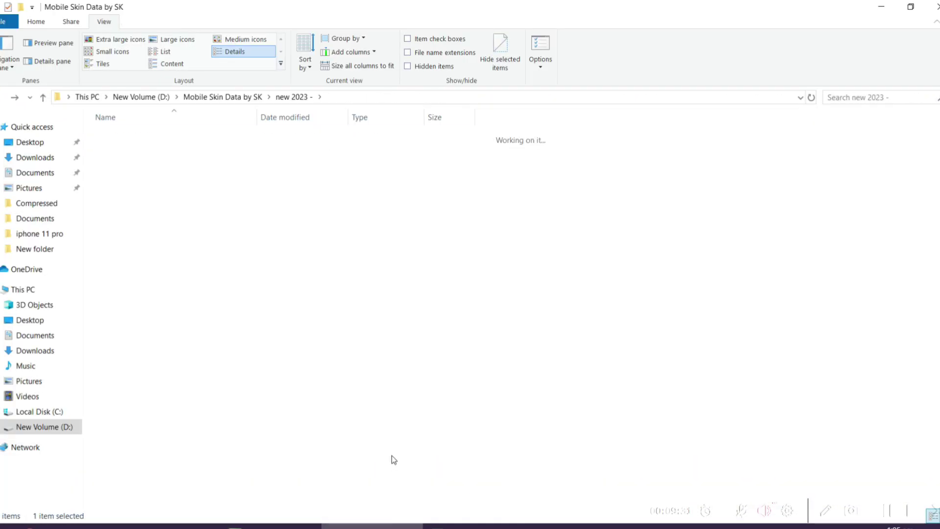
pyautogui.press('Down')
pyautogui.press('Return')
pyautogui.press('BackSpace')
pyautogui.press('Down')
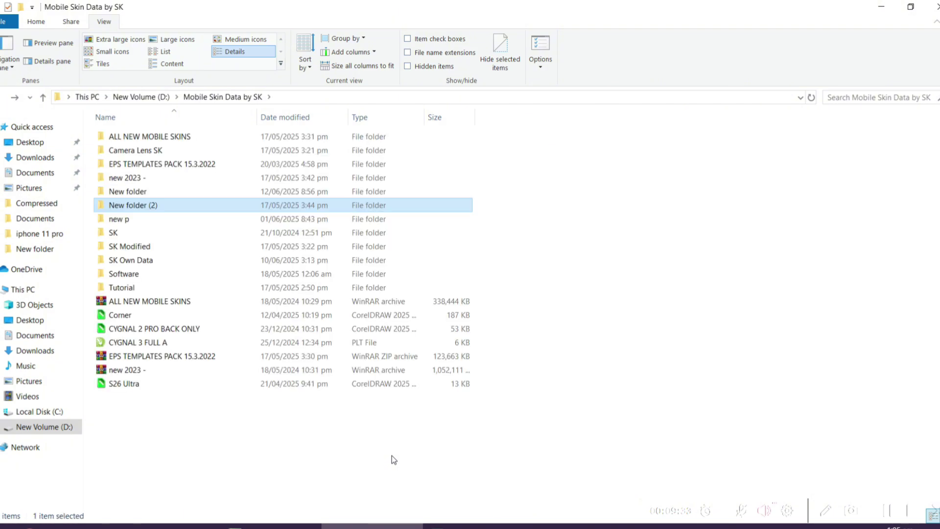
pyautogui.press('Return')
pyautogui.press('BackSpace')
pyautogui.press('Down')
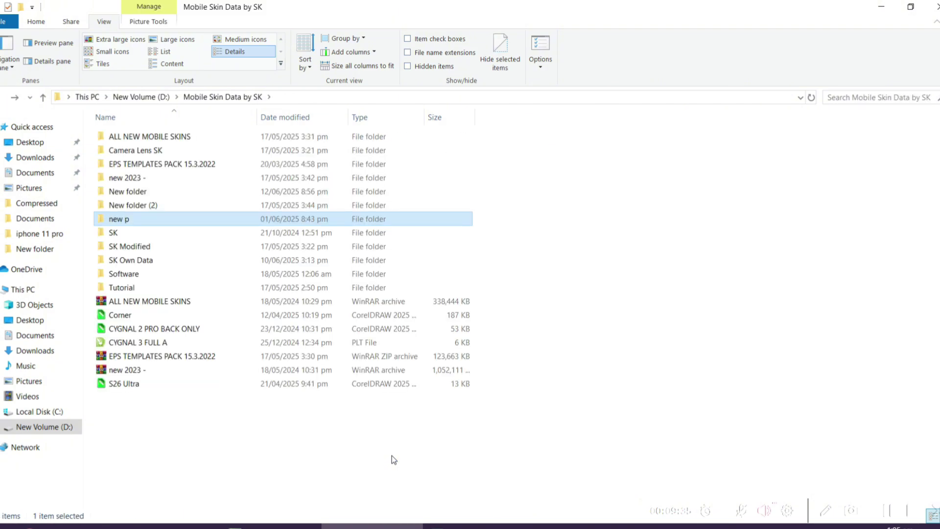
# Open the mobile .512 CorelDRAW file from the SK Own Data folder, accepting the suggested permanent substitutes for missing fonts.
pyautogui.press('Down')
pyautogui.press('Down')
pyautogui.press('Down')
pyautogui.press('Return')
pyautogui.press('Down')
pyautogui.press('Down')
pyautogui.press('Down')
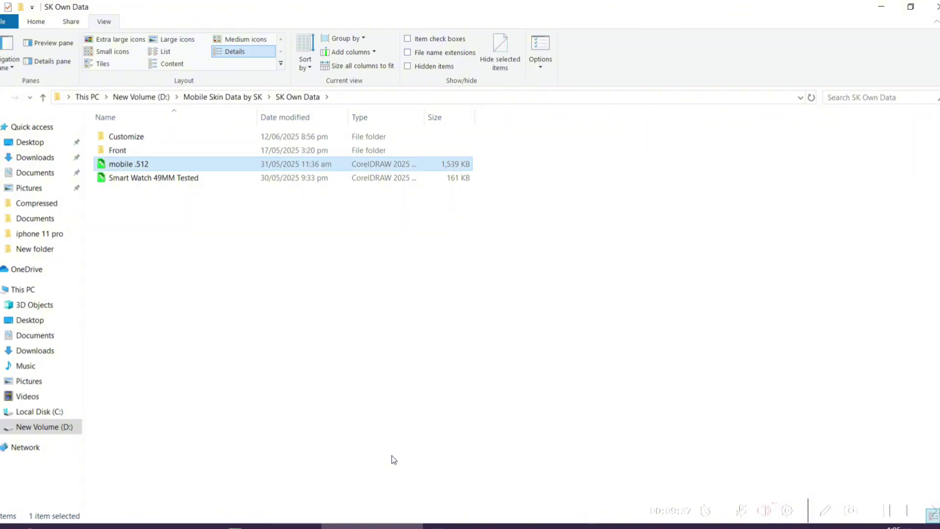
pyautogui.press('Return')
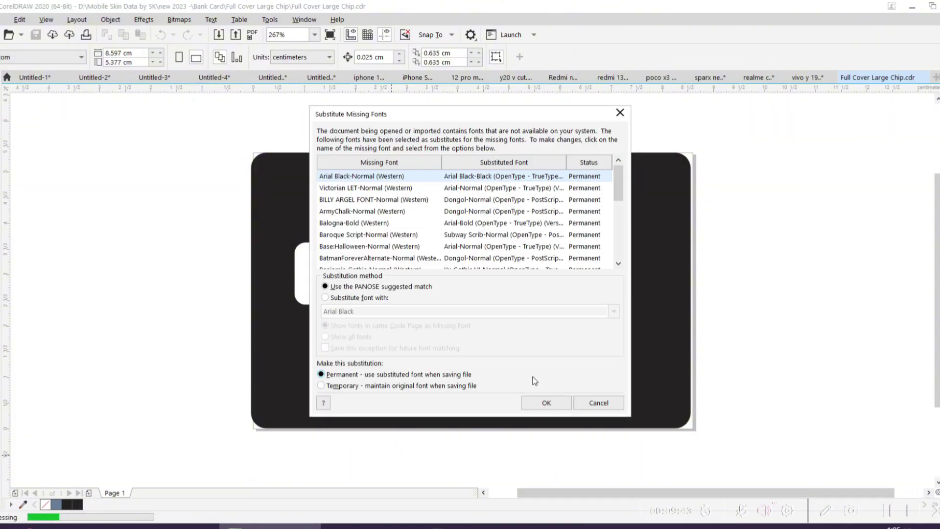
pyautogui.click(541, 404)
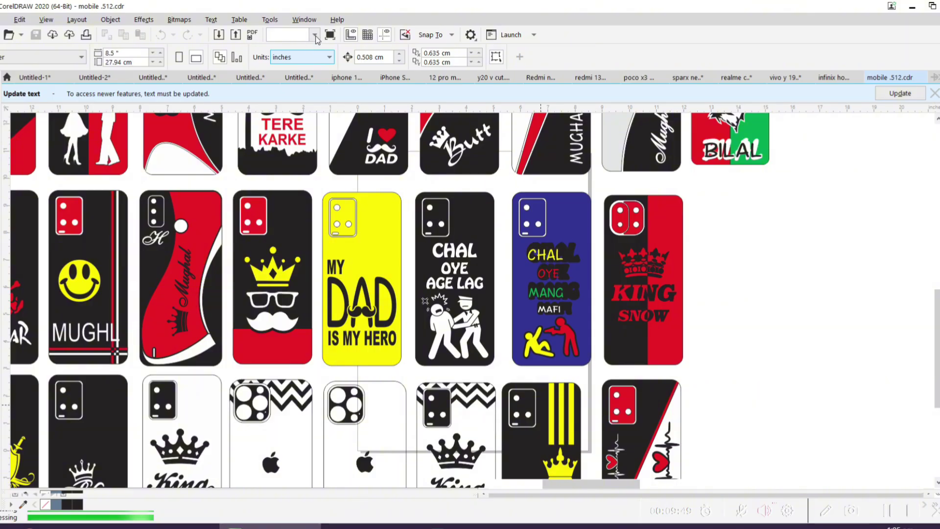
# Survey all the customized skin designs in mobile .512, then examine the slogan and crown designs close up.
pyautogui.click(315, 35)
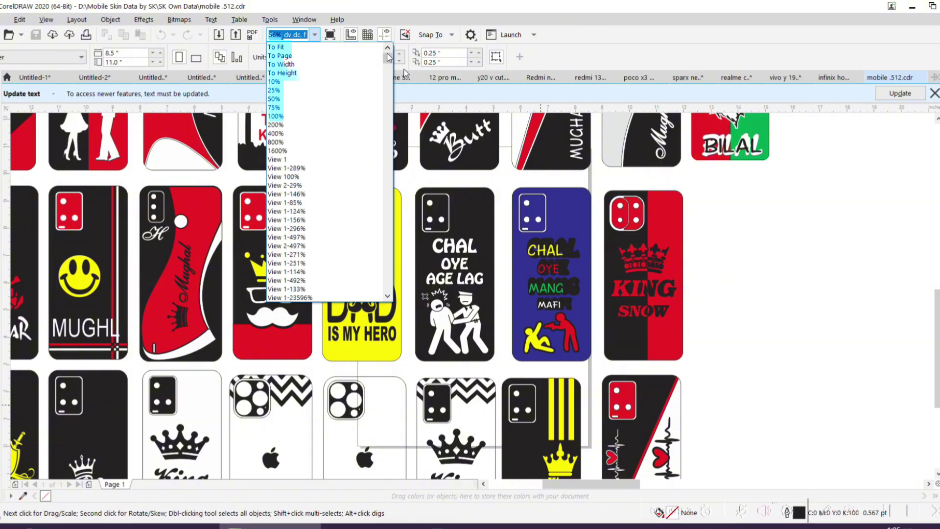
pyautogui.click(360, 50)
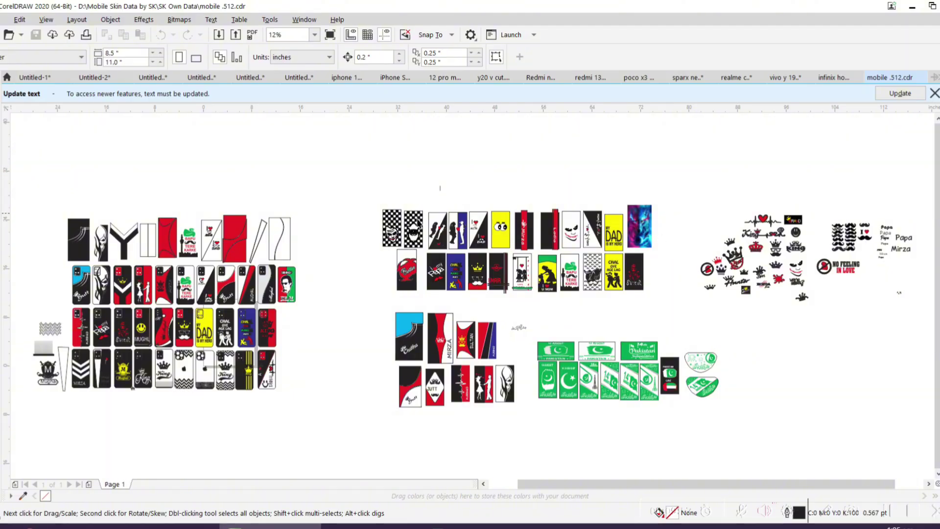
pyautogui.click(315, 35)
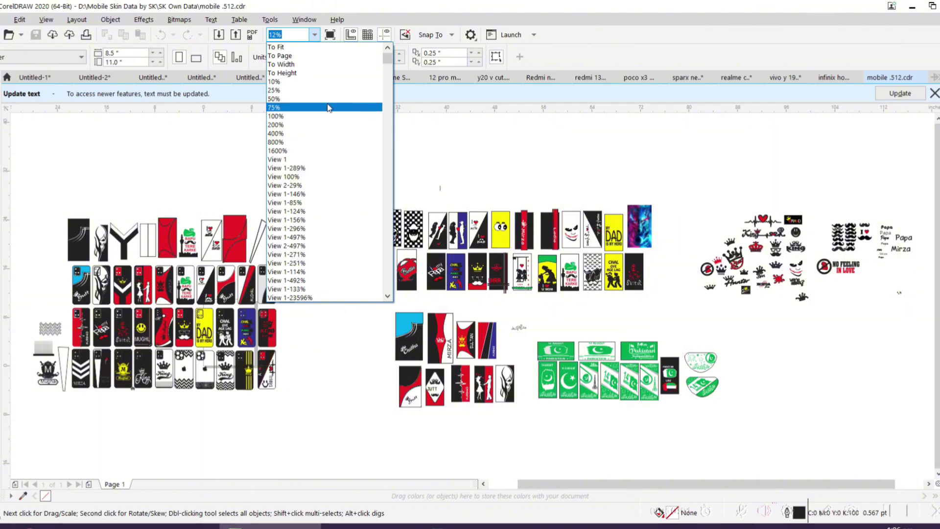
pyautogui.click(320, 67)
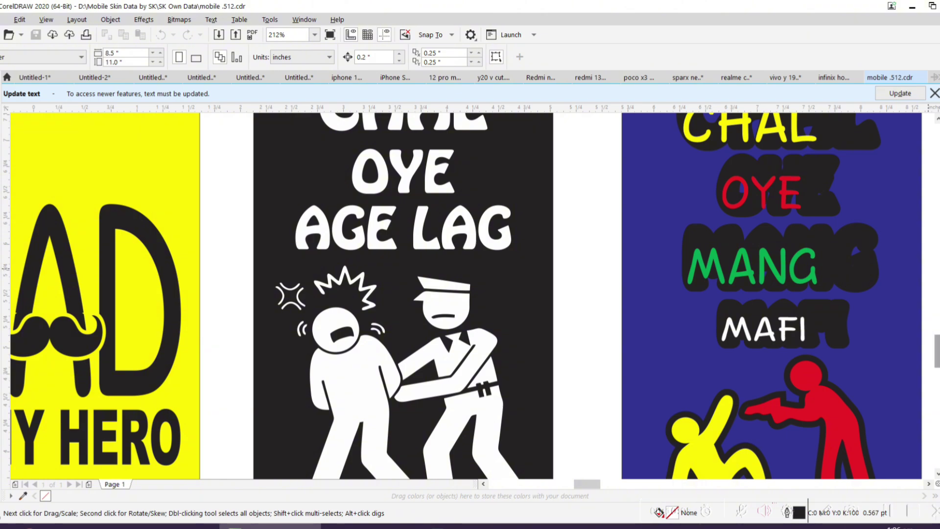
pyautogui.moveTo(937, 351)
pyautogui.mouseDown()
pyautogui.moveTo(938, 344)
pyautogui.moveTo(938, 359)
pyautogui.mouseUp()
pyautogui.scroll(-3, 470, 294)
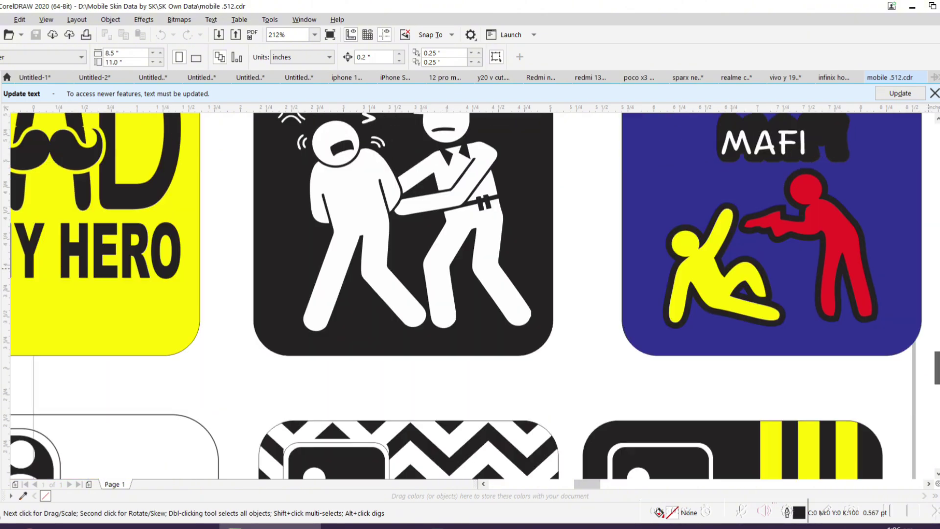
pyautogui.scroll(-3, 470, 294)
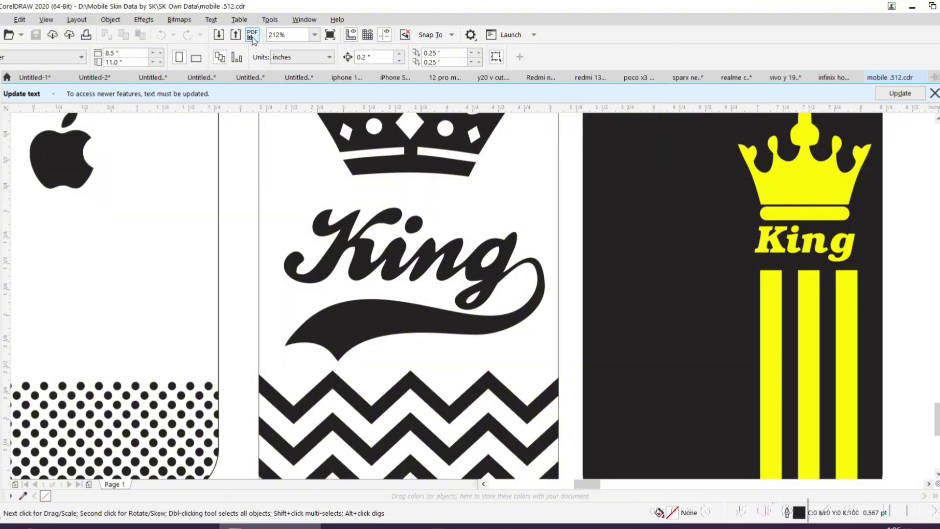
# Examine the rows of phone skins and the name-themed panels at page zoom, briefly selecting the heartbeat panel's text.
pyautogui.click(316, 36)
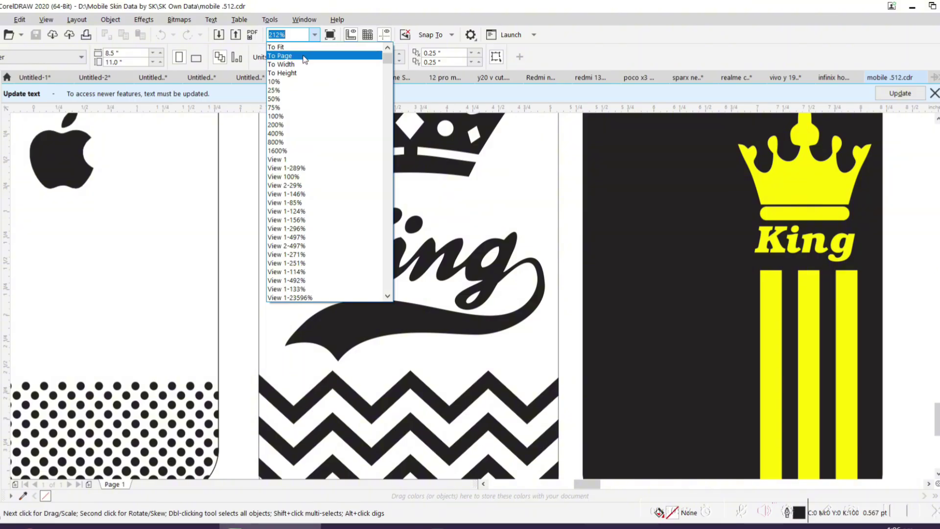
pyautogui.click(304, 56)
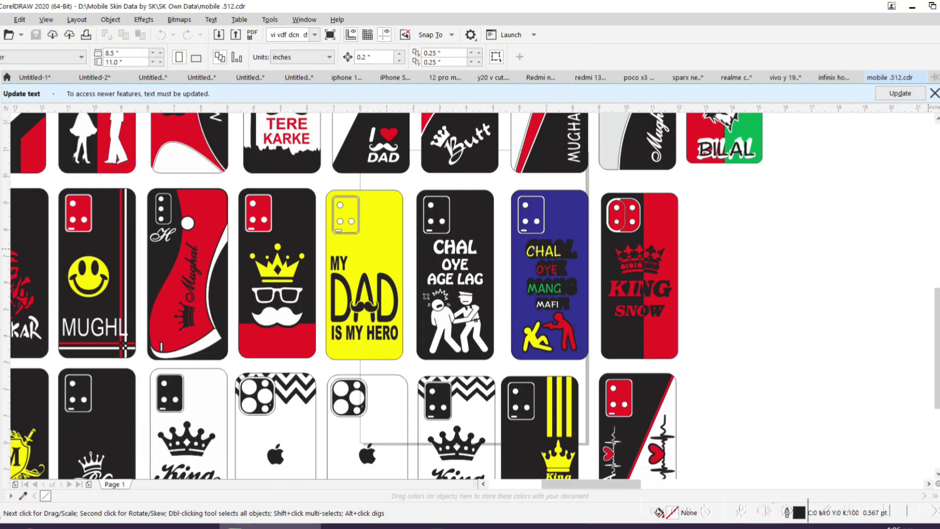
pyautogui.moveTo(621, 484); pyautogui.dragTo(566, 489)
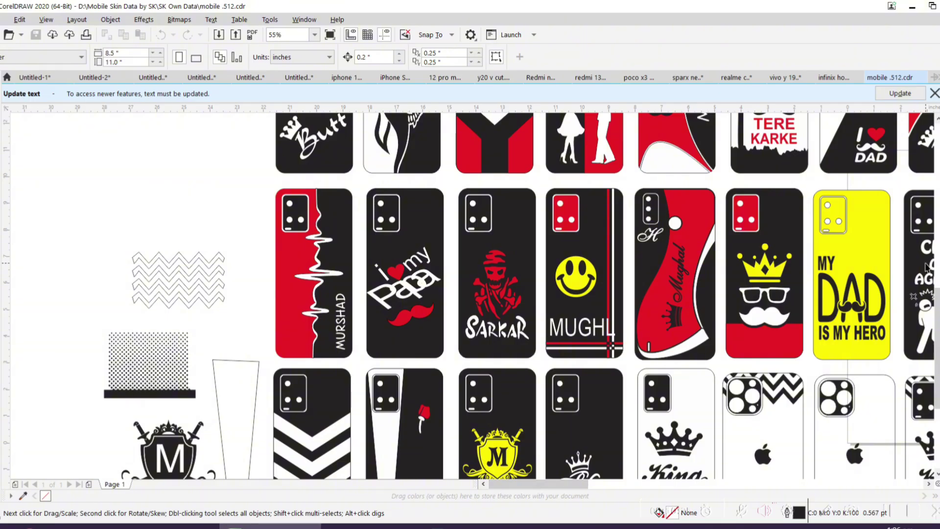
pyautogui.moveTo(581, 487); pyautogui.dragTo(736, 494)
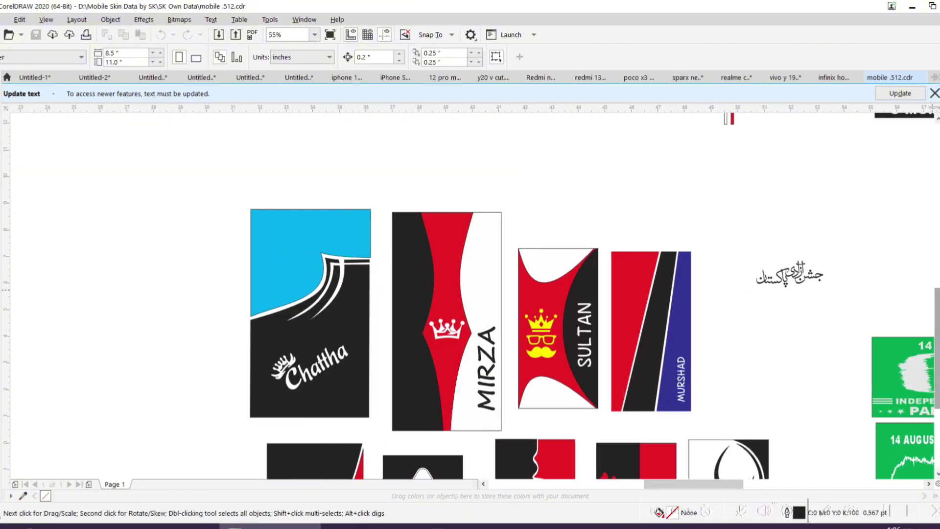
pyautogui.moveTo(938, 295); pyautogui.dragTo(937, 343)
pyautogui.moveTo(937, 395); pyautogui.dragTo(937, 407)
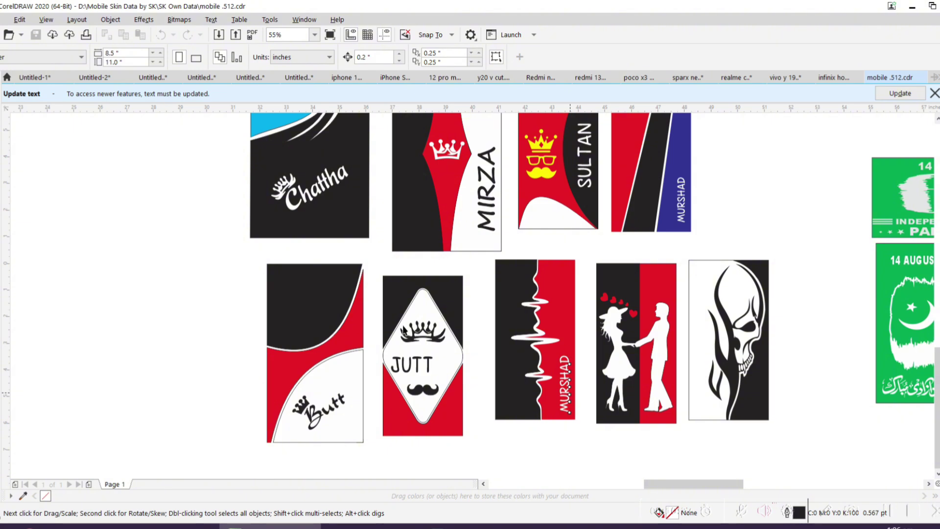
pyautogui.press('Tab')
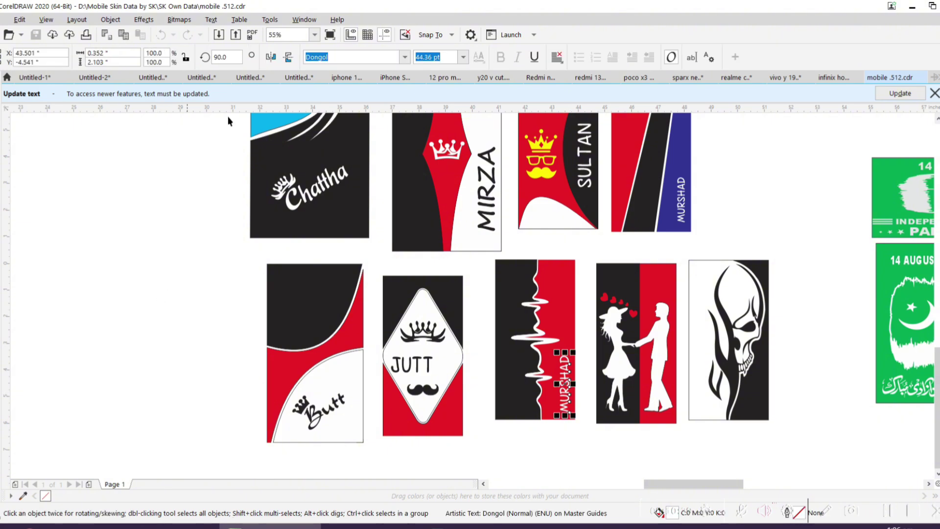
pyautogui.click(75, 235)
# Switch to File Explorer, look through the Customize folder in SK Own Data and return to Mobile Skin Data by SK.
pyautogui.click(365, 526)
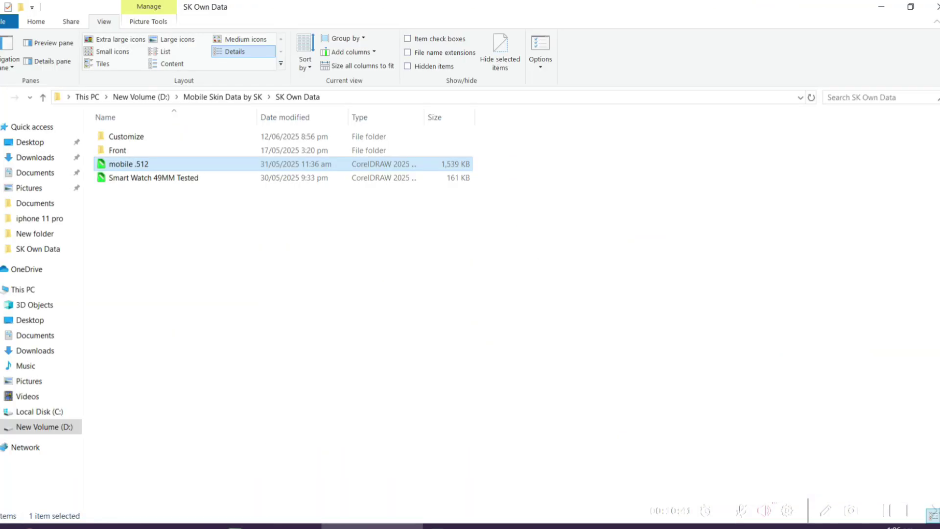
pyautogui.click(296, 334)
pyautogui.press('Up')
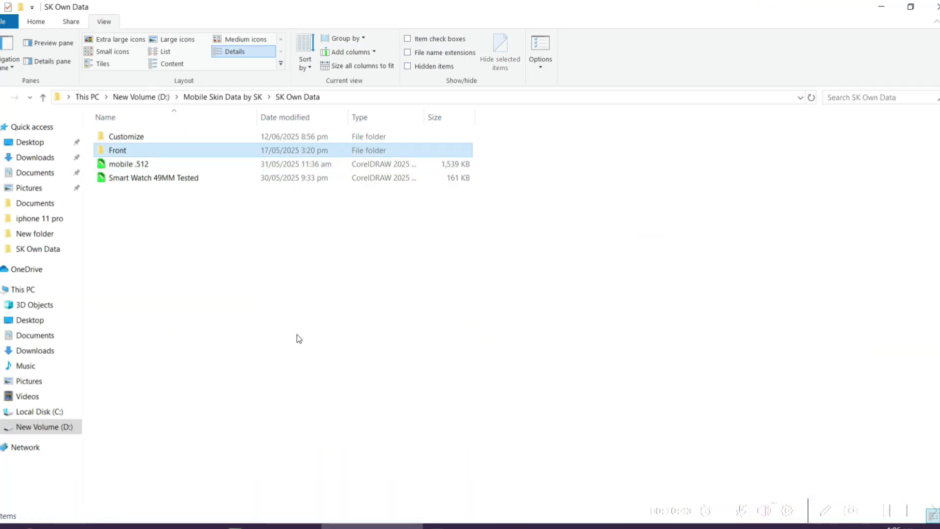
pyautogui.press('Up')
pyautogui.press('Return')
pyautogui.press('Down')
pyautogui.press('Up')
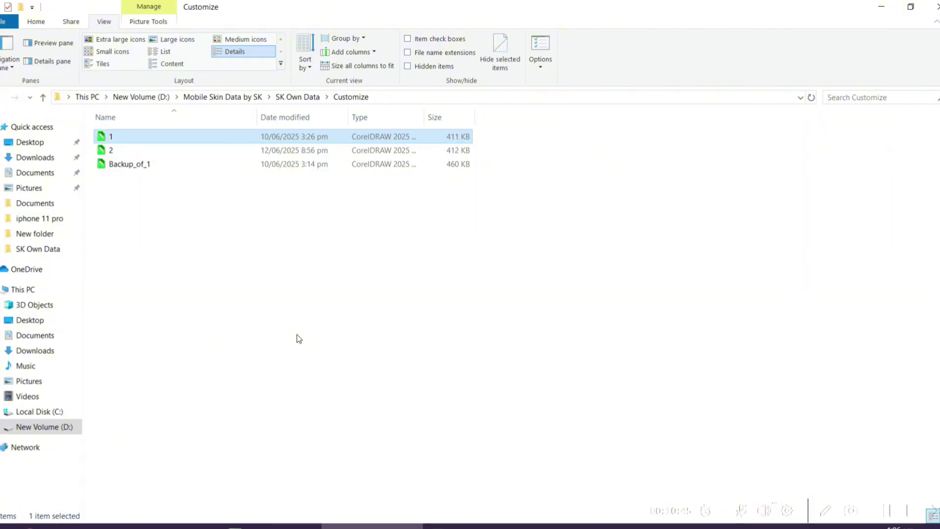
pyautogui.press('Down')
pyautogui.press('BackSpace')
# Look into the Software folder, then open CorelDRAW file 2 from the Customize folder in SK Own Data.
pyautogui.press('BackSpace')
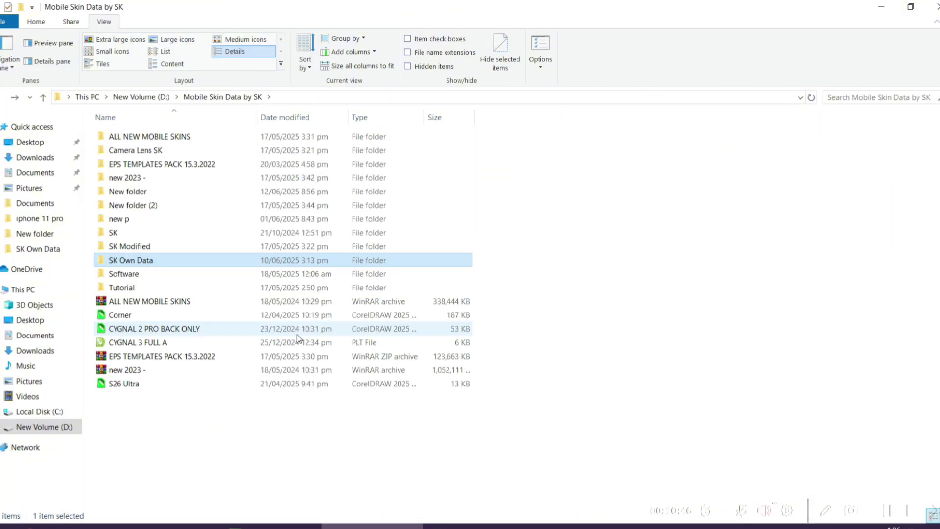
pyautogui.press('Down')
pyautogui.press('Return')
pyautogui.press('BackSpace')
pyautogui.press('Up')
pyautogui.press('Return')
pyautogui.press('Down')
pyautogui.press('Up')
pyautogui.press('Return')
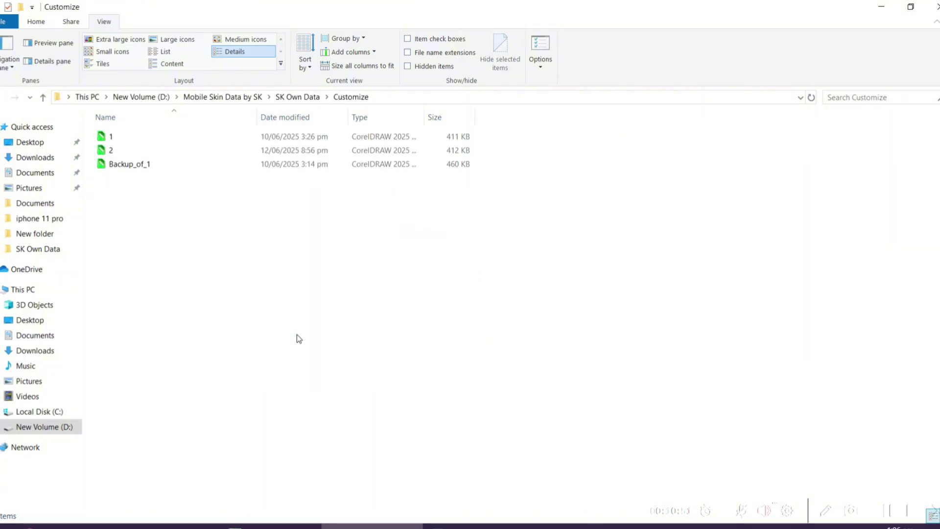
pyautogui.press('Down')
pyautogui.press('Down')
pyautogui.press('Return')
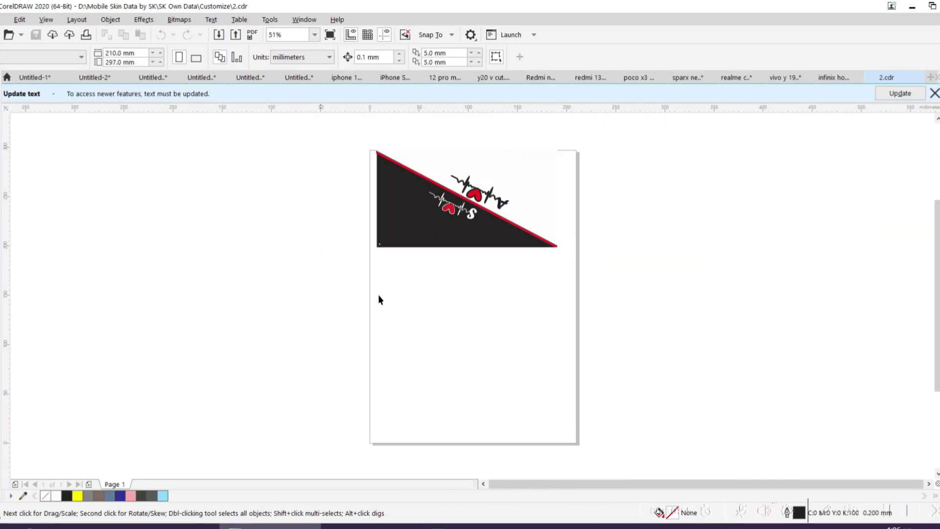
# Rotate the whole heartbeat design a quarter turn clockwise and move it down to the middle of the page.
pyautogui.hotkey('ctrl', 'a')
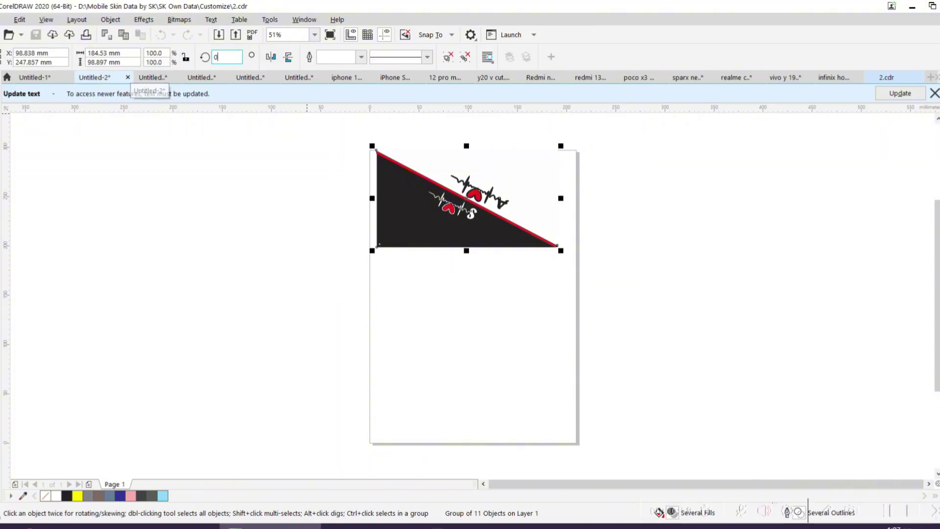
pyautogui.press('Return')
pyautogui.moveTo(459, 155); pyautogui.dragTo(458, 237)
pyautogui.click(543, 251)
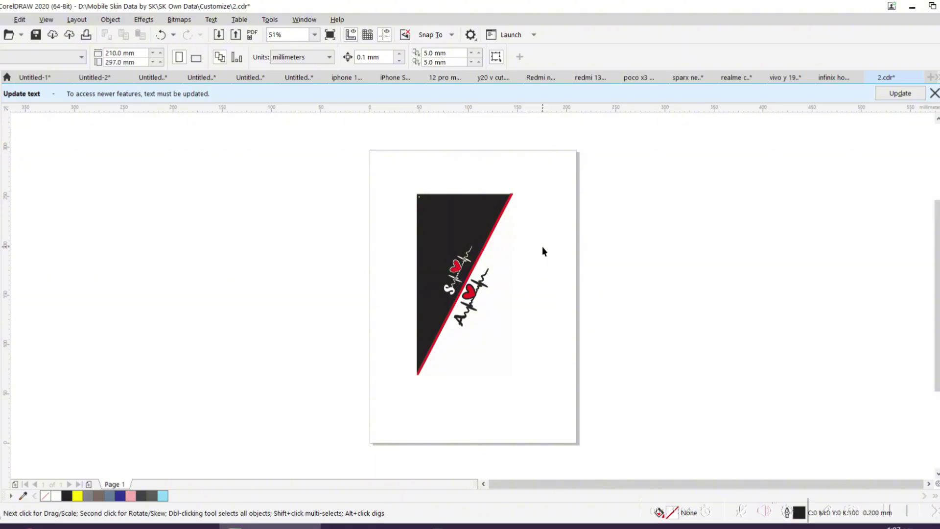
# Switch to File Explorer, go back up to Mobile Skin Data by SK and look into the new p folder.
pyautogui.click(372, 526)
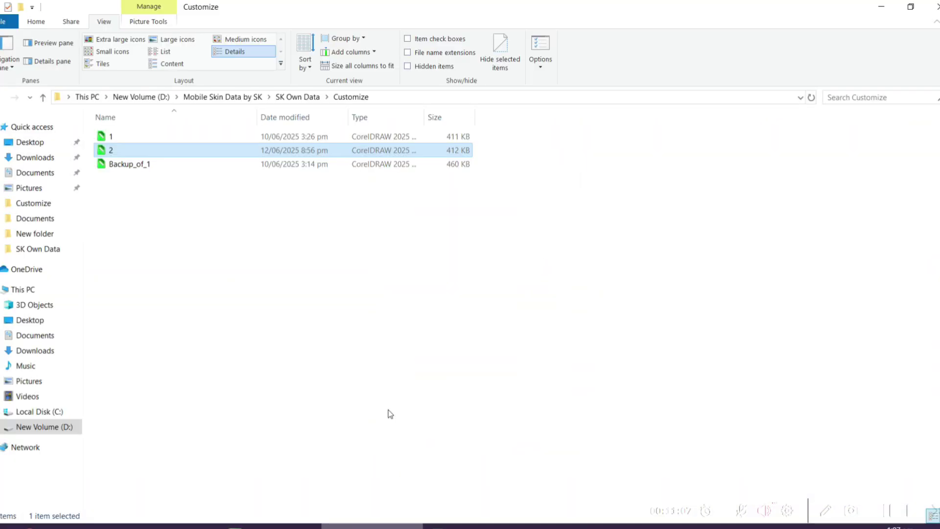
pyautogui.press('BackSpace')
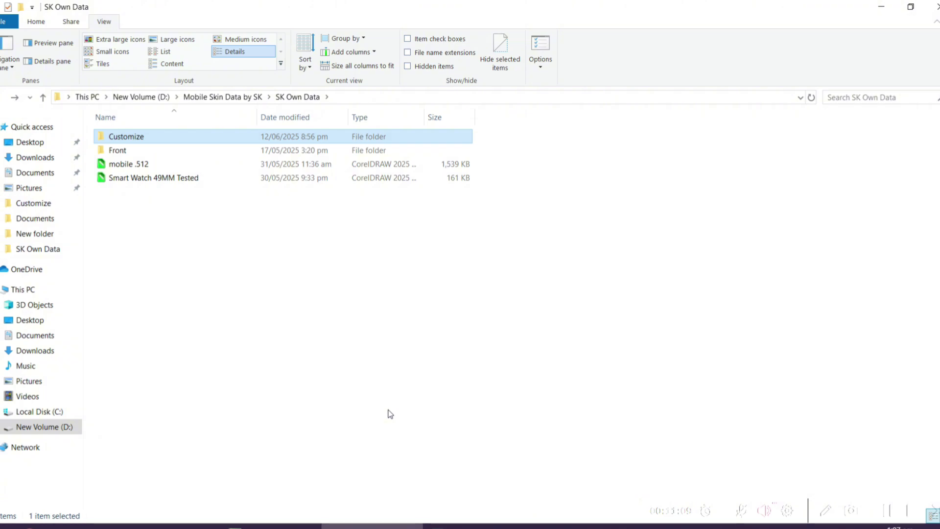
pyautogui.press('BackSpace')
pyautogui.press('Down')
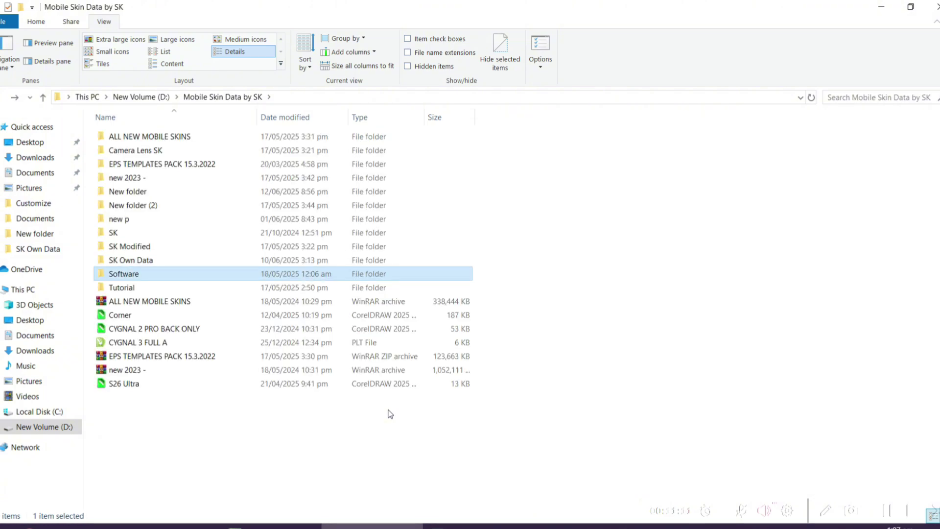
pyautogui.press('Up')
pyautogui.press('Up')
pyautogui.press('Up')
# Look into New folder (2) within Mobile Skin Data by SK, go back and open New folder.
pyautogui.press('Up')
pyautogui.press('Return')
pyautogui.press('BackSpace')
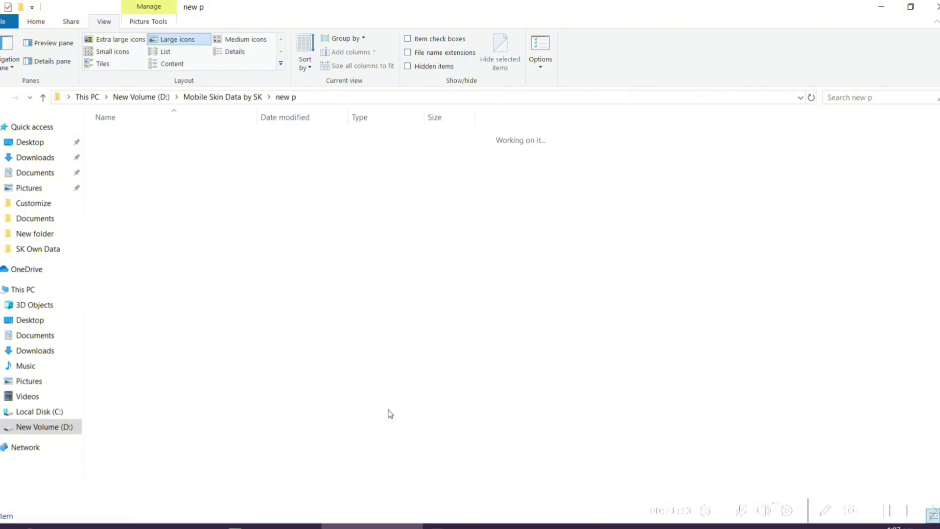
pyautogui.press('Up')
pyautogui.press('Return')
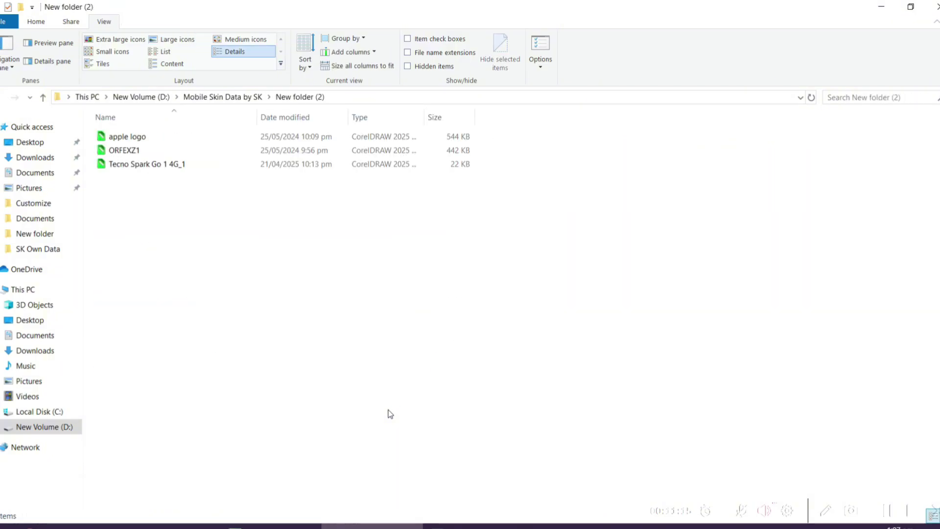
pyautogui.press('BackSpace')
pyautogui.press('Down')
pyautogui.press('Return')
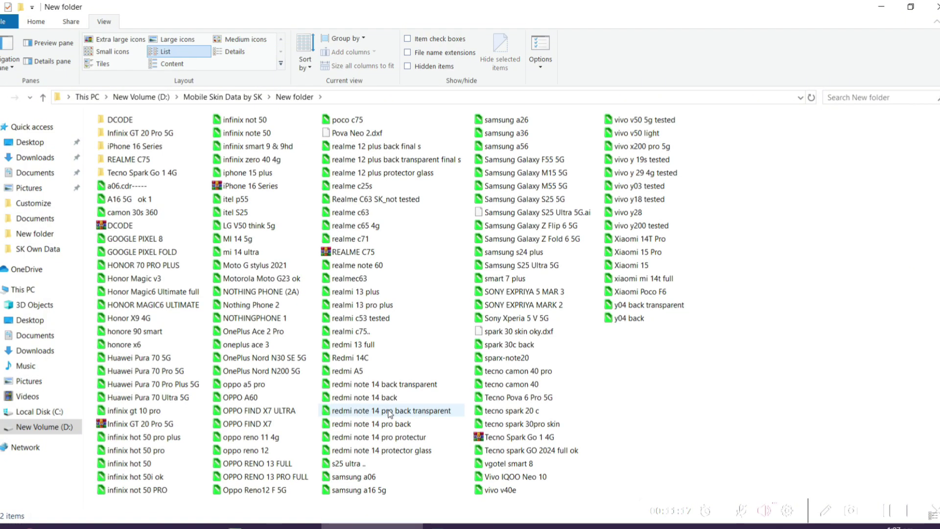
# Look through the phone templates listed in New folder, from the Infinix files across to the Samsung and Vivo ones.
pyautogui.press('Right')
pyautogui.press('Right')
pyautogui.press('Left')
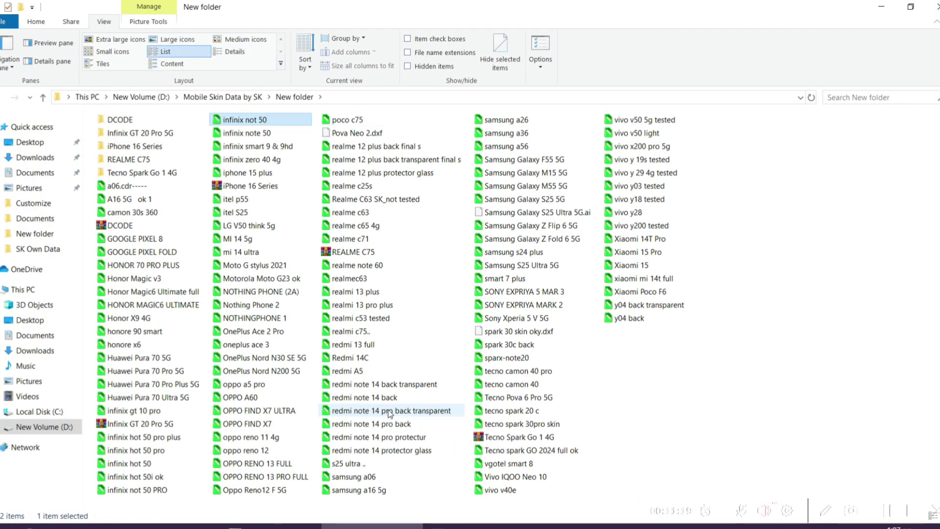
pyautogui.press('Down')
pyautogui.press('Right')
pyautogui.press('Down')
pyautogui.press('Right')
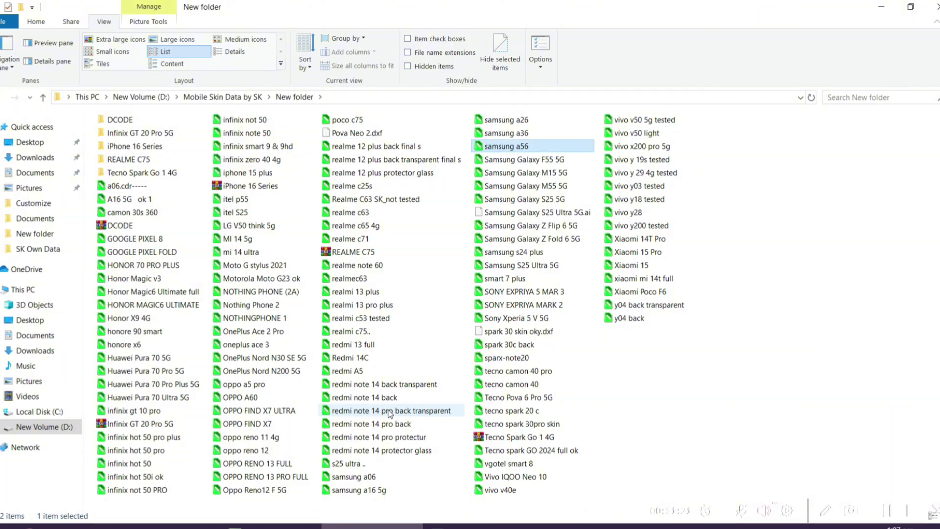
pyautogui.press('Down')
pyautogui.press('Right')
pyautogui.press('Down')
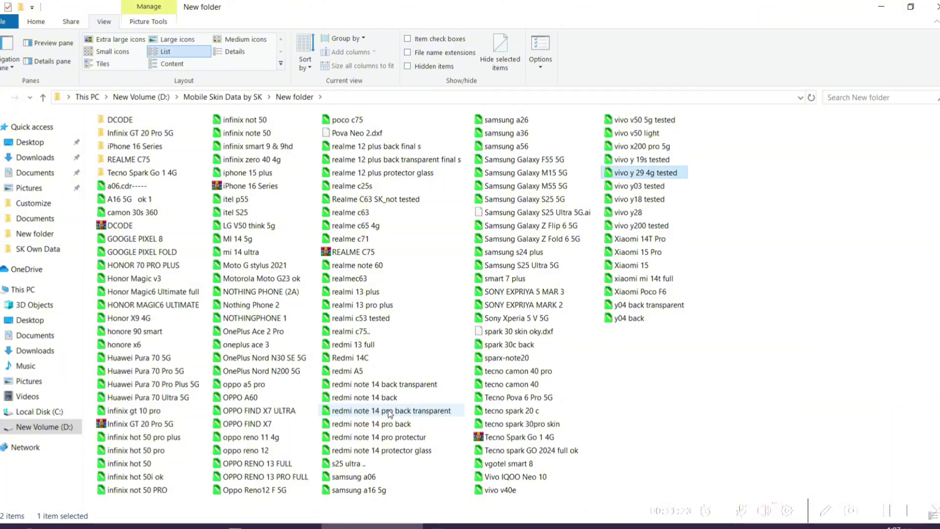
# Open the vivo y200 tested template from New folder in CorelDRAW.
pyautogui.press('Up')
pyautogui.press('Up')
pyautogui.press('Down')
pyautogui.press('Down')
pyautogui.press('Down')
pyautogui.press('Down')
pyautogui.press('Down')
pyautogui.press('Down')
pyautogui.press('Return')
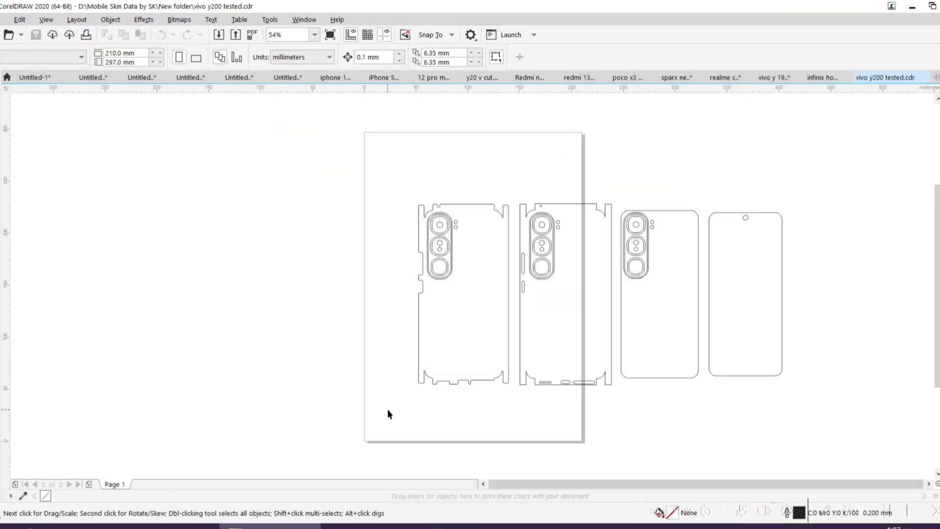
# Switch to File Explorer, return to Mobile Skin Data by SK and open the EPS TEMPLATES PACK 15.3.2022 folder.
pyautogui.click(372, 526)
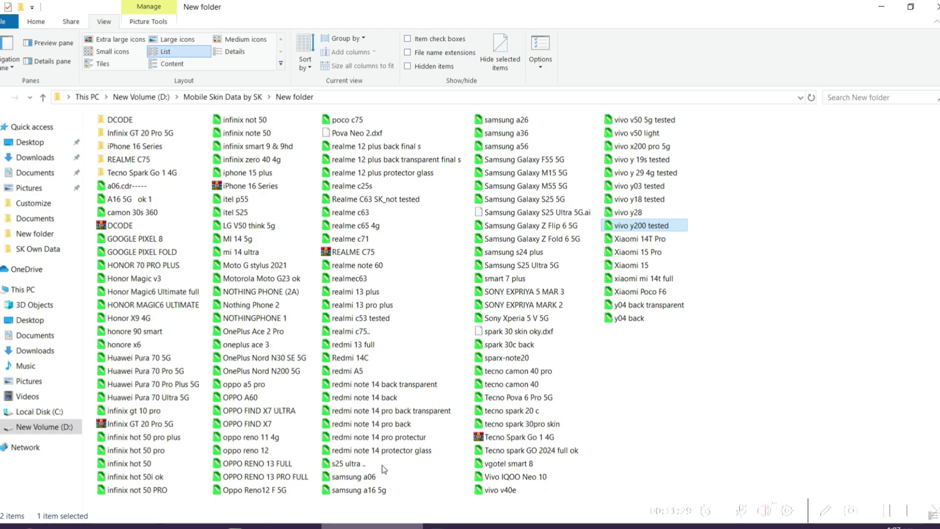
pyautogui.click(392, 432)
pyautogui.press('BackSpace')
pyautogui.press('Up')
pyautogui.press('Up')
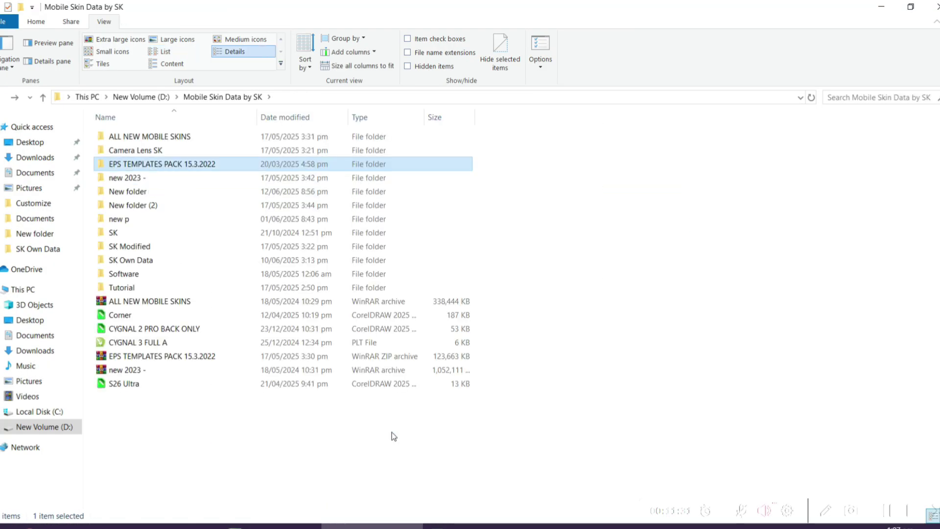
pyautogui.press('Return')
# Look through the brand packs and the loose earbud and Lenovo templates in EPS TEMPLATES PACK 15.3.2022.
pyautogui.press('Down')
pyautogui.press('Down')
pyautogui.press('Down')
pyautogui.press('Down')
pyautogui.press('Right')
pyautogui.press('Down')
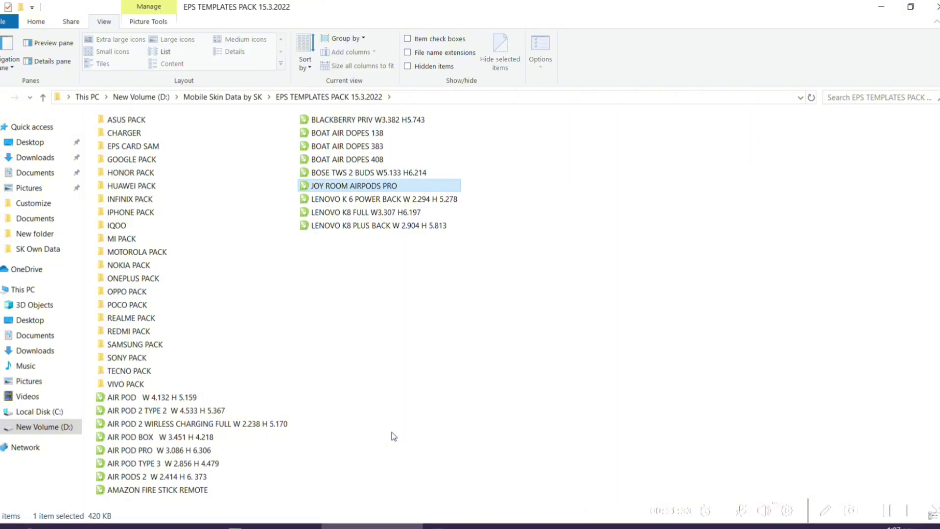
pyautogui.press('Down')
pyautogui.press('Up')
pyautogui.press('Up')
pyautogui.press('Down')
pyautogui.press('Down')
pyautogui.press('Down')
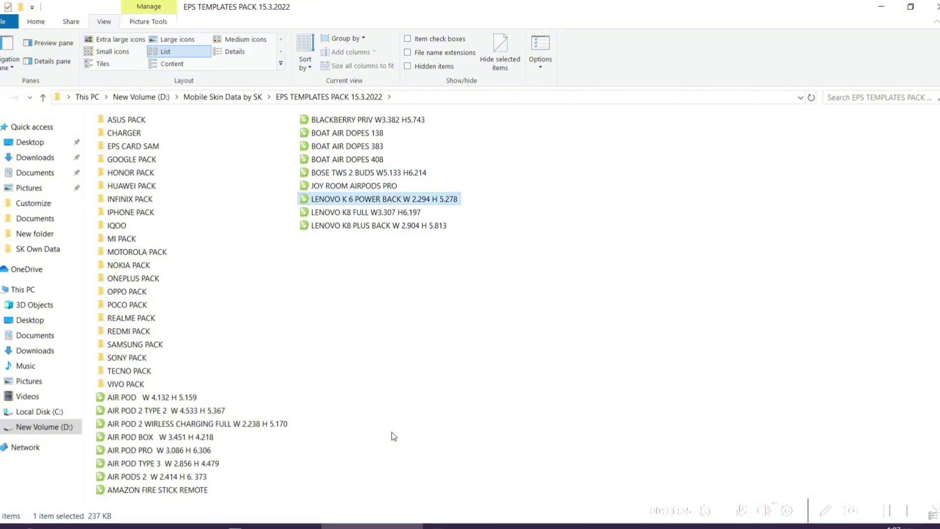
pyautogui.press('Left')
pyautogui.press('Down')
pyautogui.press('Down')
pyautogui.press('Down')
pyautogui.press('Down')
pyautogui.press('Down')
pyautogui.press('Down')
pyautogui.press('Down')
pyautogui.press('Down')
pyautogui.press('Down')
pyautogui.press('Down')
pyautogui.press('Down')
pyautogui.press('Down')
pyautogui.press('Down')
pyautogui.press('Down')
pyautogui.press('Down')
pyautogui.press('Down')
pyautogui.press('Down')
pyautogui.press('Down')
pyautogui.press('Down')
pyautogui.press('Down')
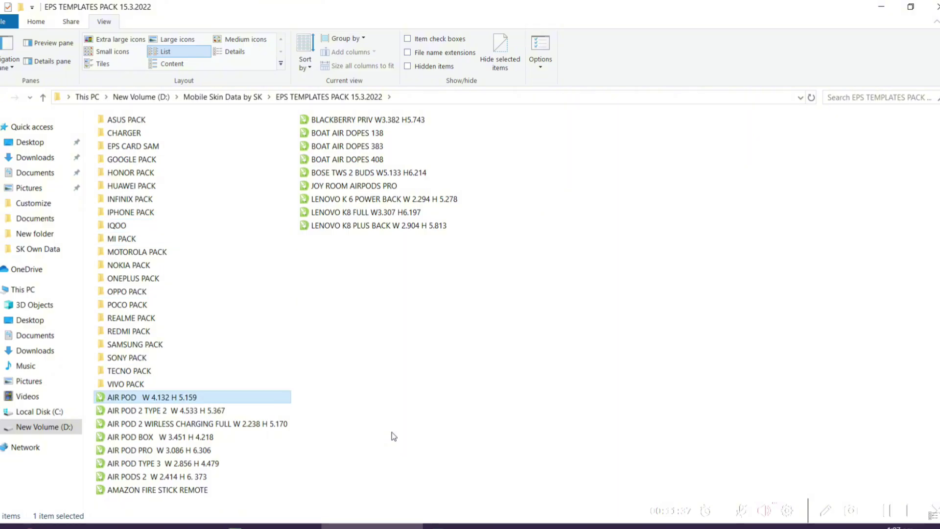
# Open the AIR POD TYPE 3 W 2.856 H 4.479 template in CorelDRAW, importing the EPS as editable.
pyautogui.press('Up')
pyautogui.press('Up')
pyautogui.press('Up')
pyautogui.press('Up')
pyautogui.press('Up')
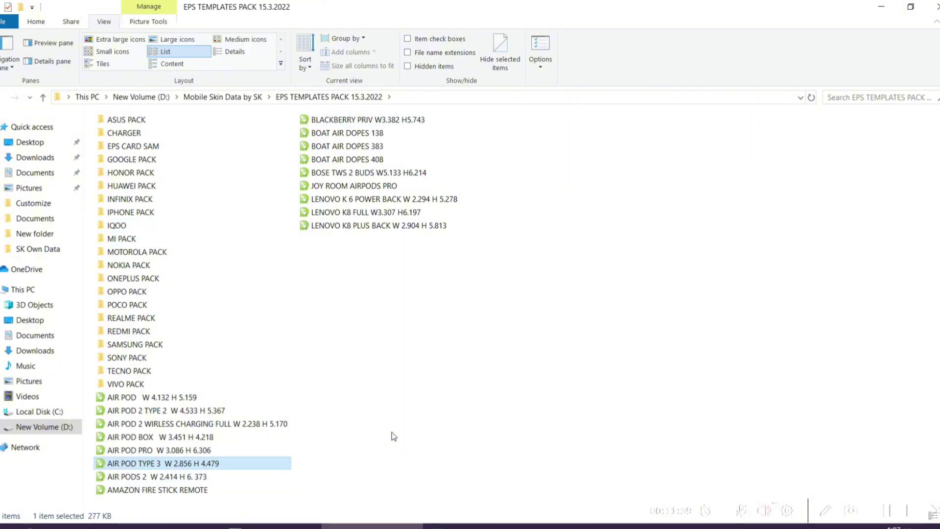
pyautogui.press('Return')
pyautogui.press('Return')
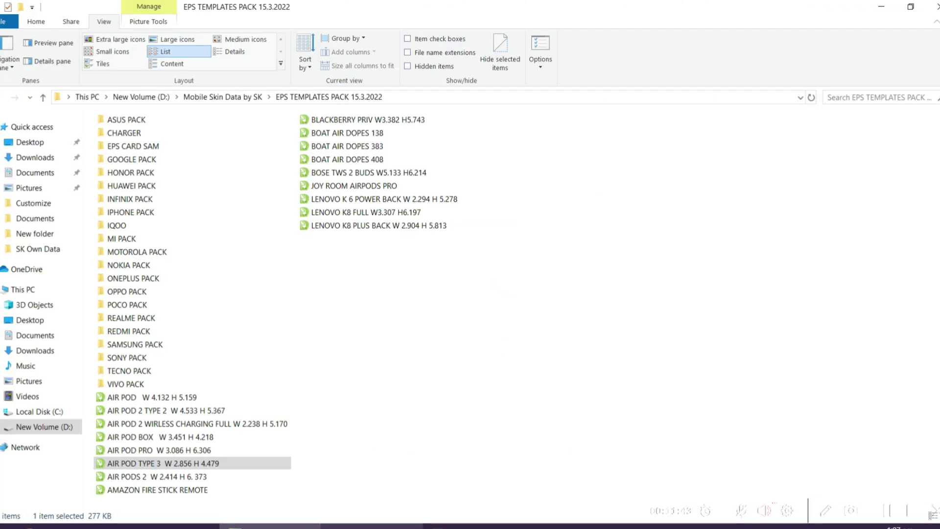
# Switch to File Explorer, look through the SONY PACK folder and return to EPS TEMPLATES PACK 15.3.2022.
pyautogui.click(372, 526)
pyautogui.press('Up')
pyautogui.press('Up')
pyautogui.press('Up')
pyautogui.press('Up')
pyautogui.press('Up')
pyautogui.press('Up')
pyautogui.press('Up')
pyautogui.press('Up')
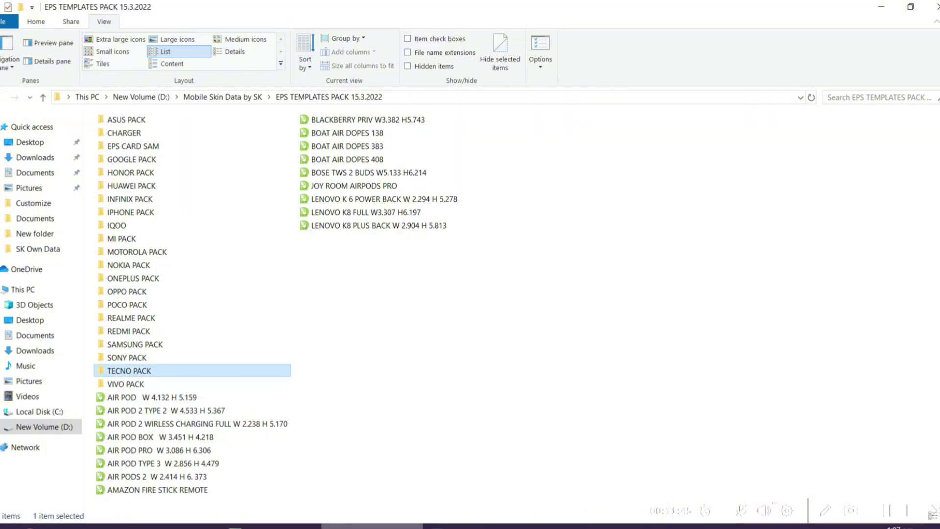
pyautogui.press('Return')
pyautogui.press('Down')
pyautogui.press('Down')
pyautogui.press('Down')
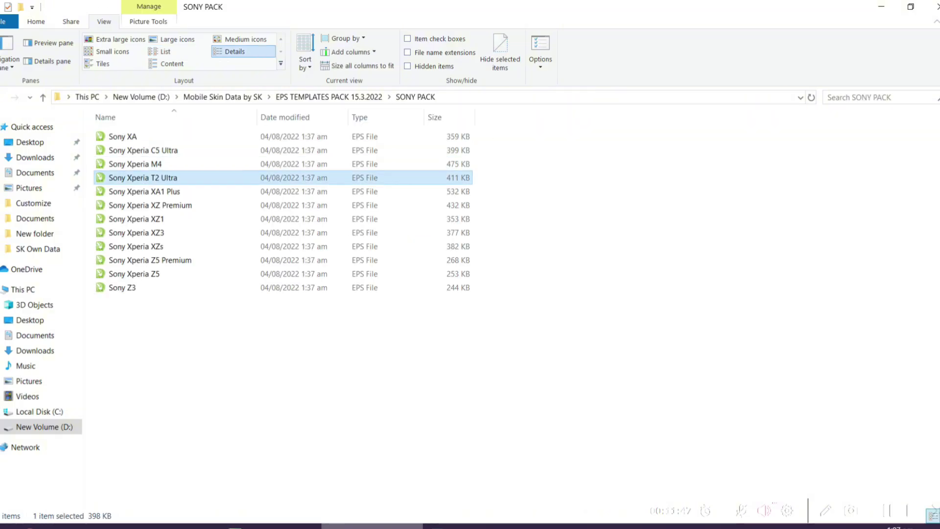
pyautogui.press('Down')
pyautogui.press('End')
pyautogui.press('BackSpace')
# Open the REALME PACK folder and bring one of its full-body EPS templates into CorelDRAW as editable.
pyautogui.press('Up')
pyautogui.press('Up')
pyautogui.press('Up')
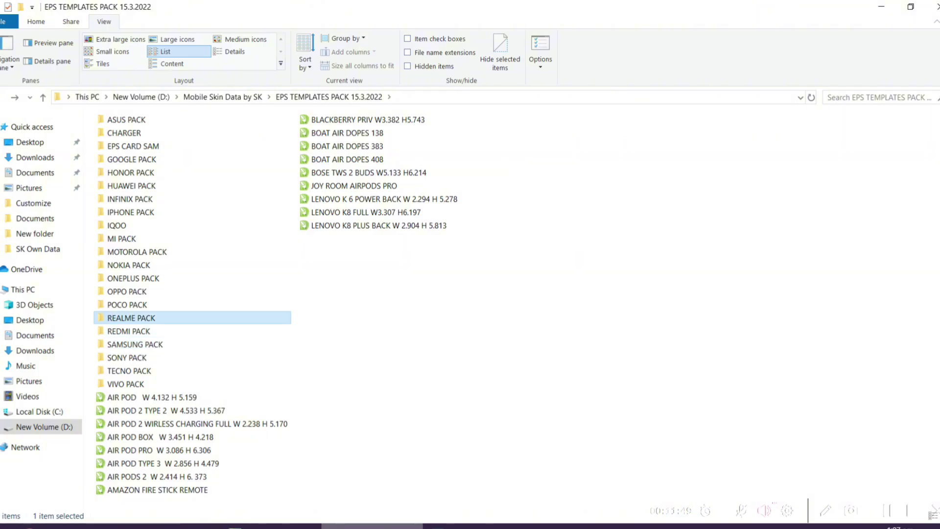
pyautogui.press('Return')
pyautogui.press('Down')
pyautogui.press('Down')
pyautogui.press('Down')
pyautogui.press('Down')
pyautogui.press('Down')
pyautogui.press('Down')
pyautogui.press('Down')
pyautogui.press('Down')
pyautogui.press('Down')
pyautogui.press('Down')
pyautogui.press('Down')
pyautogui.press('Down')
pyautogui.press('Down')
pyautogui.press('Down')
pyautogui.press('Down')
pyautogui.press('Down')
pyautogui.press('Down')
pyautogui.press('Down')
pyautogui.press('Down')
pyautogui.press('Down')
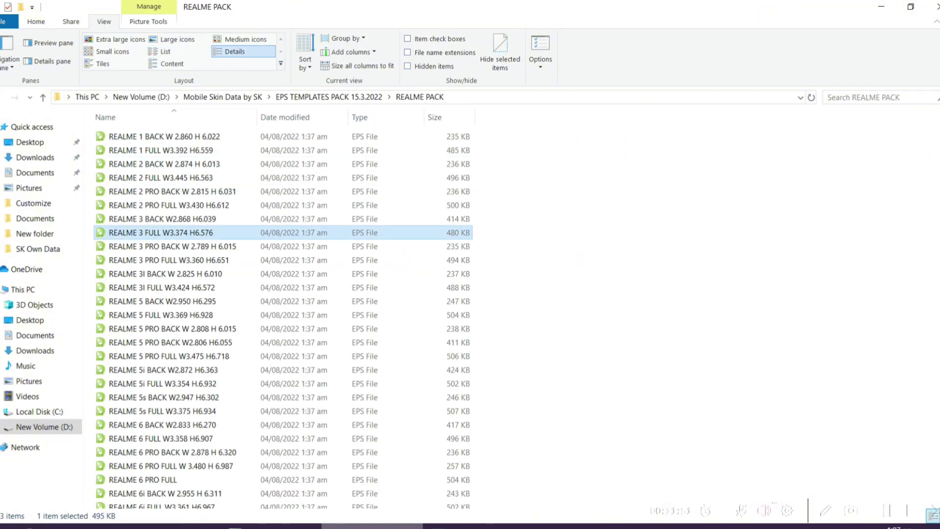
pyautogui.press('Down')
pyautogui.press('Down')
pyautogui.press('Down')
pyautogui.press('Down')
pyautogui.press('Down')
pyautogui.press('Down')
pyautogui.press('Down')
pyautogui.press('Down')
pyautogui.press('Down')
pyautogui.press('Down')
pyautogui.press('Down')
pyautogui.press('Down')
pyautogui.press('Down')
pyautogui.press('Down')
pyautogui.press('Down')
pyautogui.press('Down')
pyautogui.press('Down')
pyautogui.press('Down')
pyautogui.press('Down')
pyautogui.press('Down')
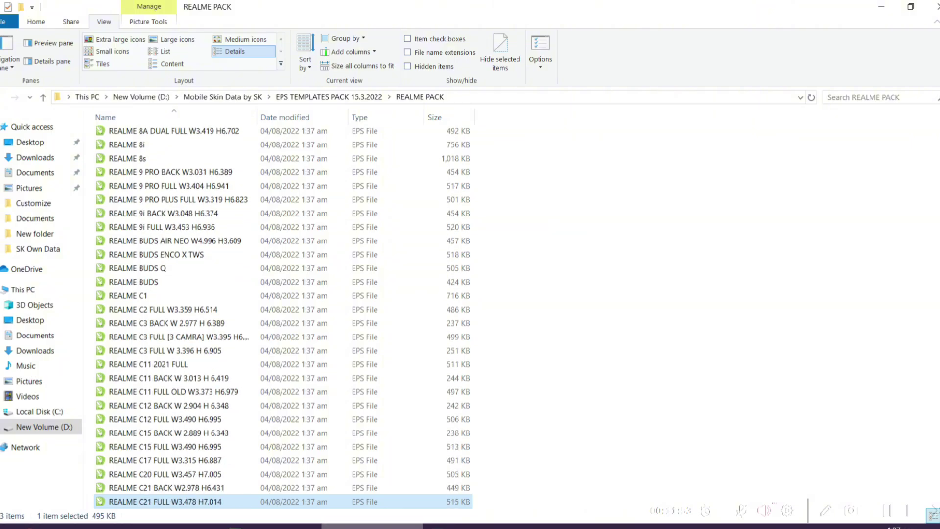
pyautogui.press('Return')
pyautogui.press('Return')
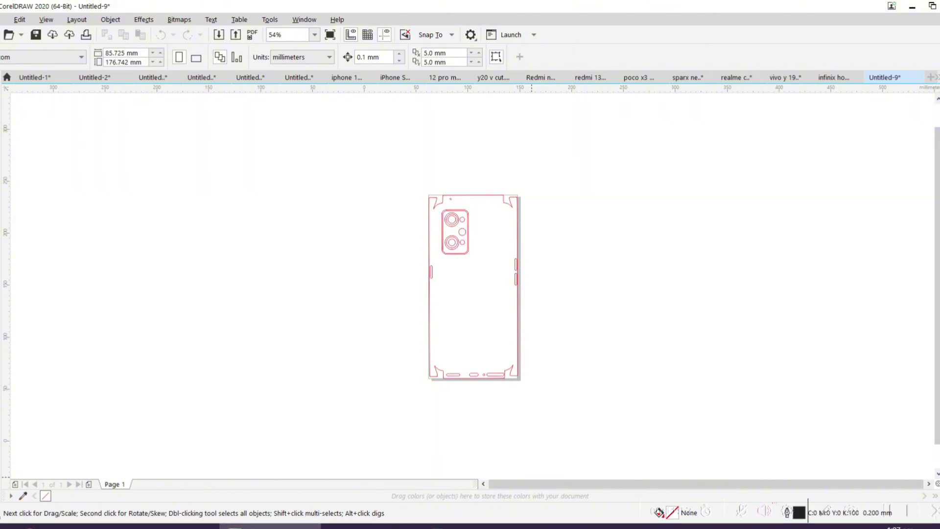
# Switch to File Explorer and open REALME C25 BACK W2.998 H6.392 in CorelDRAW, importing it as editable.
pyautogui.hotkey('alt', 'Tab')
pyautogui.press('Up')
pyautogui.press('Up')
pyautogui.press('Up')
pyautogui.press('Up')
pyautogui.press('Up')
pyautogui.press('Up')
pyautogui.press('Up')
pyautogui.press('Up')
pyautogui.press('Up')
pyautogui.press('Up')
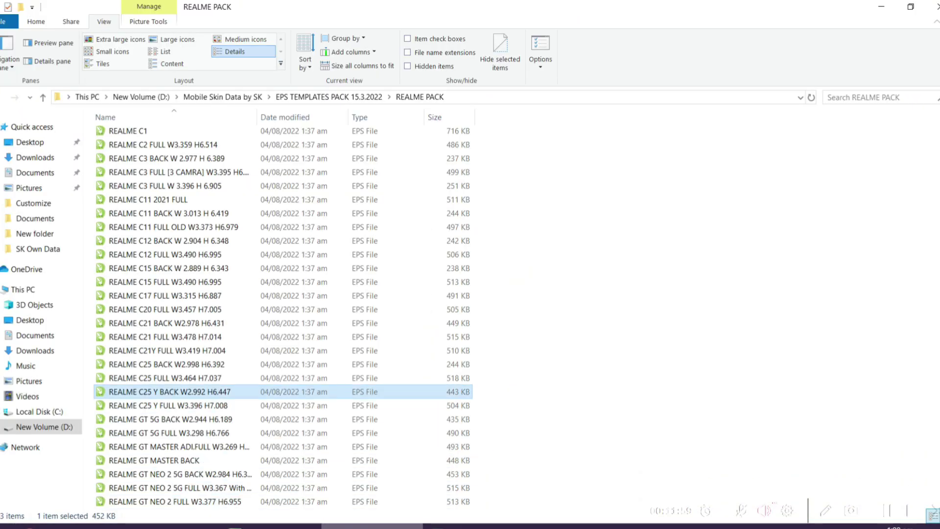
pyautogui.hotkey('alt', 'Tab')
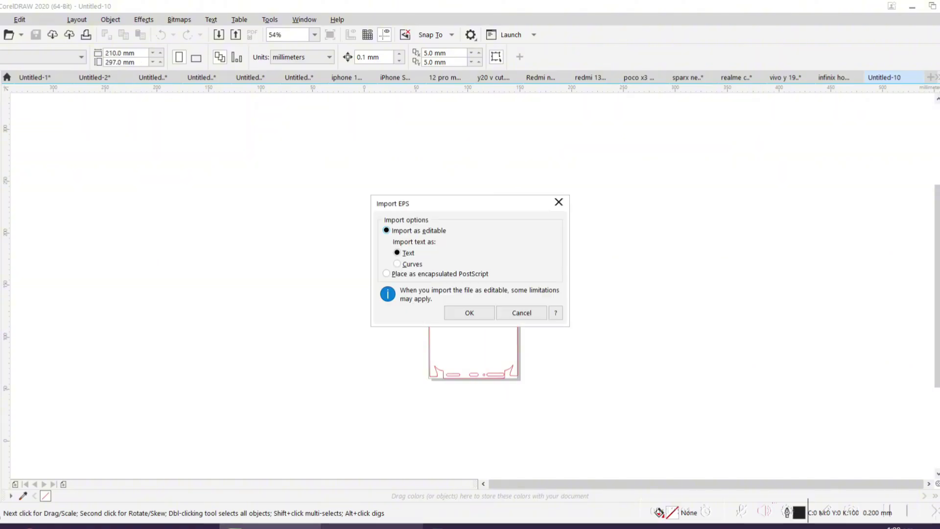
pyautogui.press('Return')
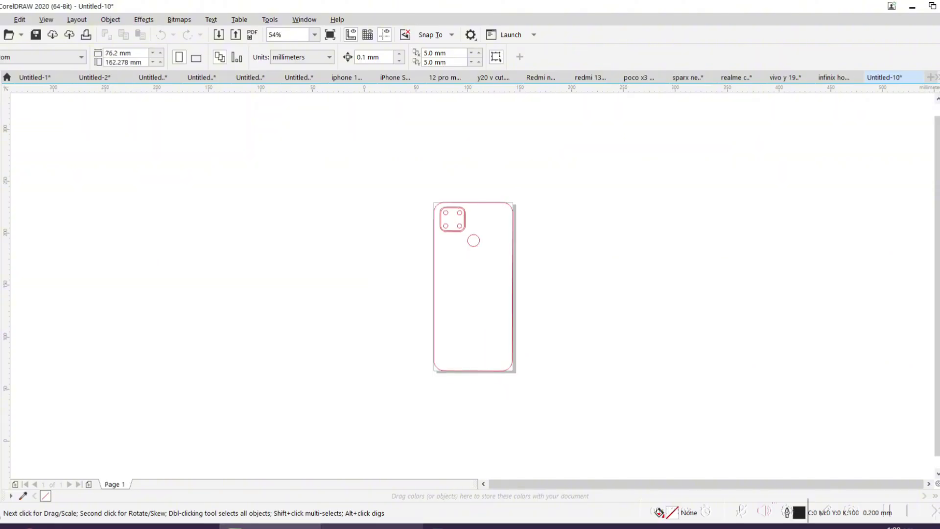
# Switch to File Explorer and open REALME C25 FULL W3.464 H7.037 in CorelDRAW, importing it as editable.
pyautogui.hotkey('alt', 'Tab')
pyautogui.press('Down')
pyautogui.press('Return')
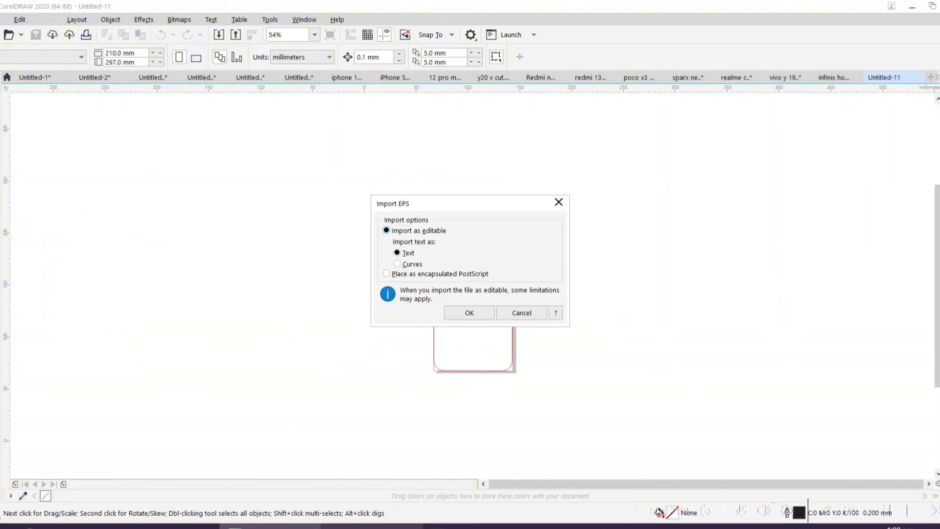
pyautogui.press('Return')
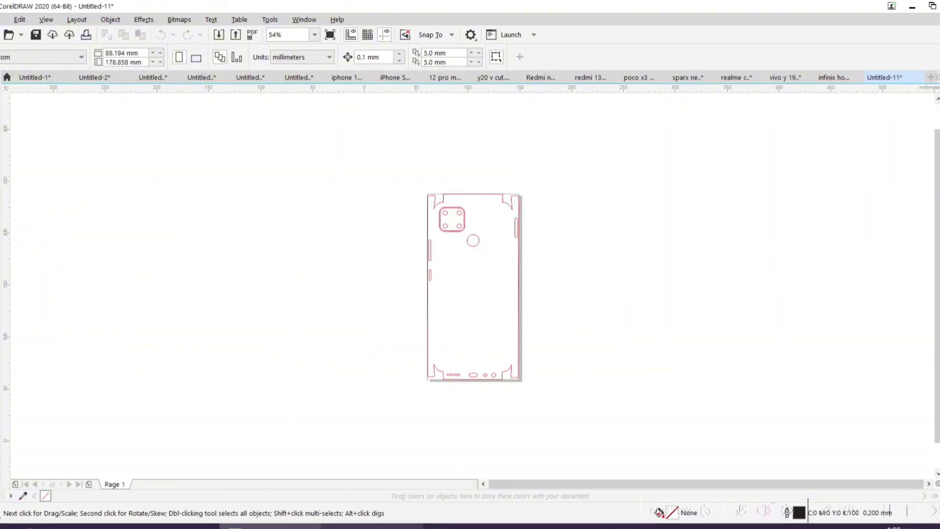
# Switch to File Explorer and open REALME C25 Y FULL W3.396 H7.008 in CorelDRAW, importing it as editable.
pyautogui.hotkey('alt', 'Tab')
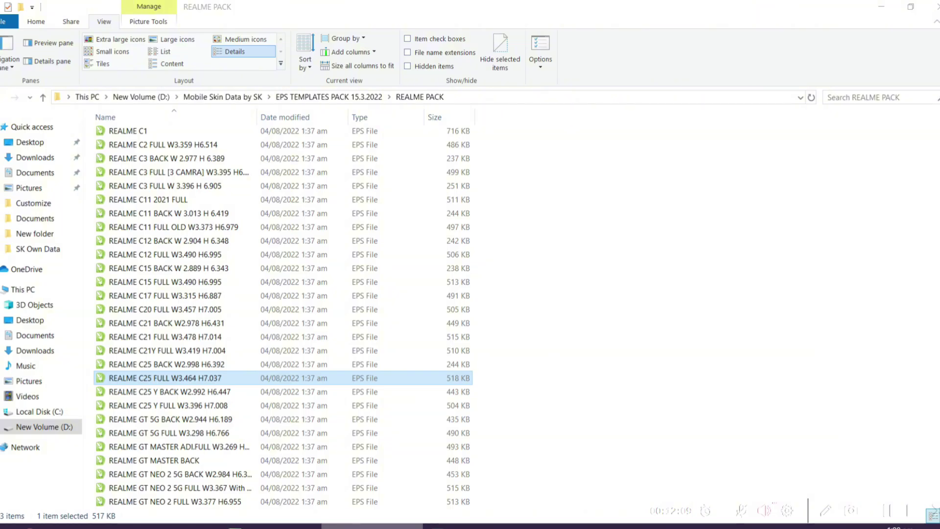
pyautogui.press('Down')
pyautogui.press('Down')
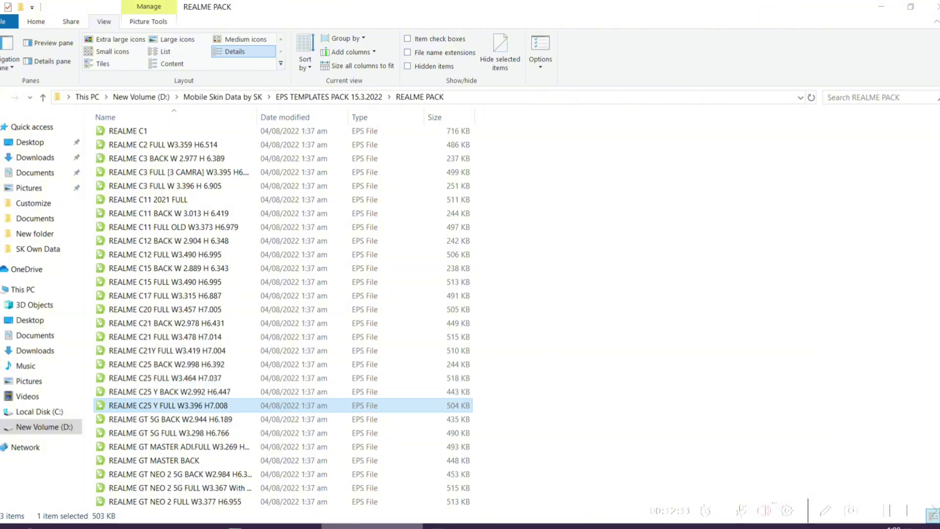
pyautogui.hotkey('alt', 'Tab')
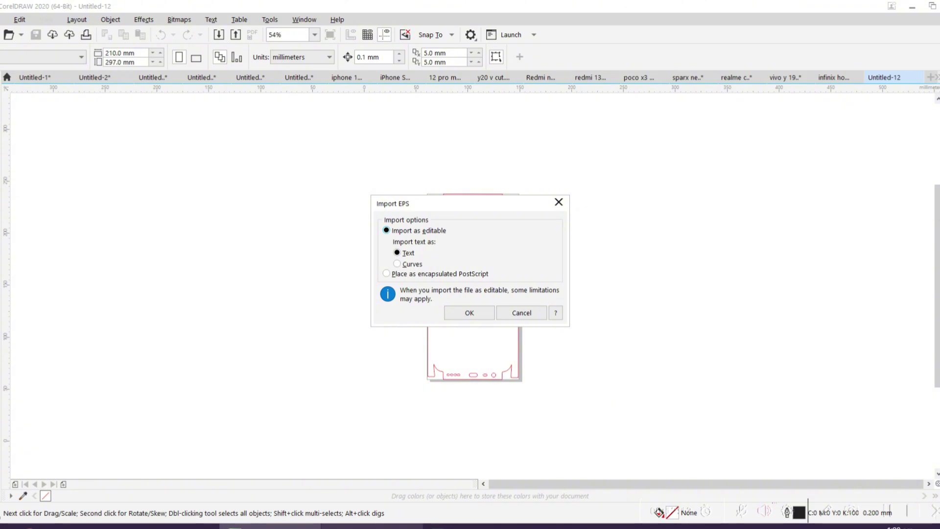
pyautogui.press('Return')
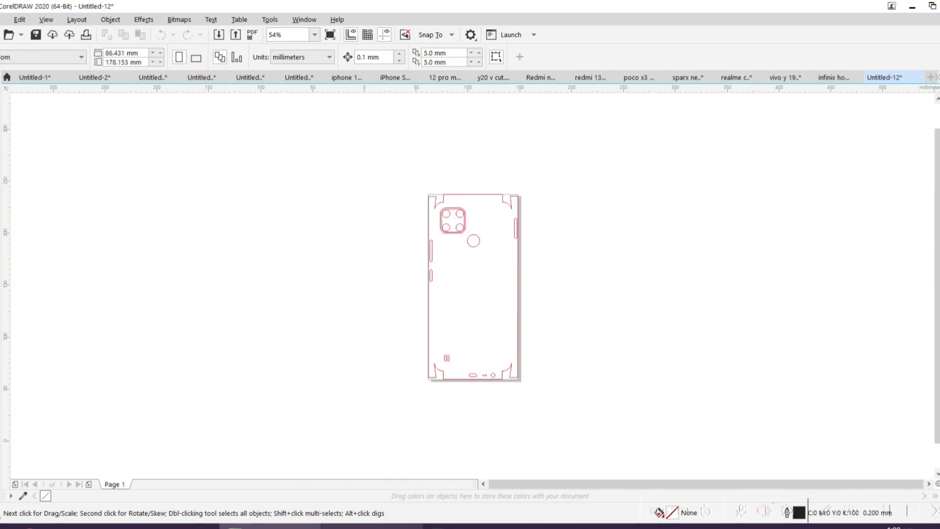
# Switch to File Explorer, leave REALME PACK, look into the POCO PACK folder and return to EPS TEMPLATES PACK 15.3.2022.
pyautogui.hotkey('alt', 'Tab')
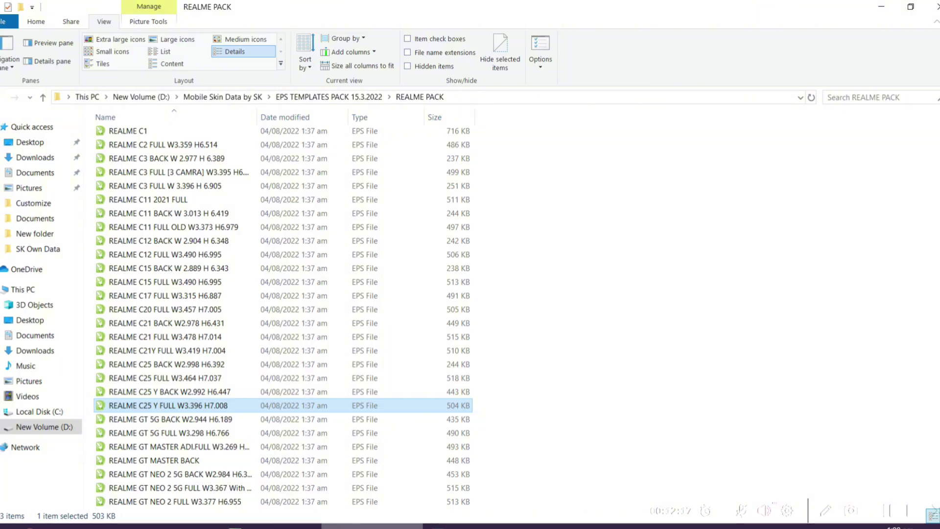
pyautogui.press('BackSpace')
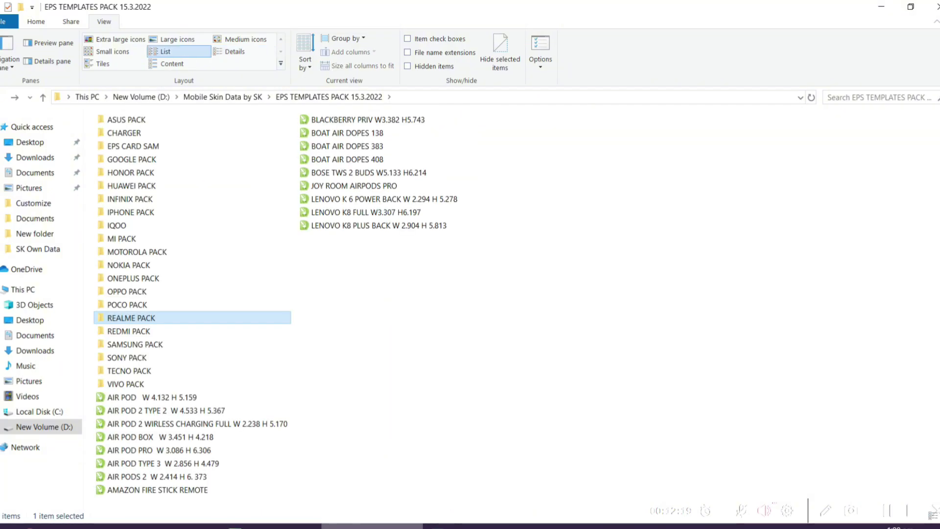
pyautogui.press('Up')
pyautogui.press('Return')
pyautogui.press('BackSpace')
pyautogui.press('Up')
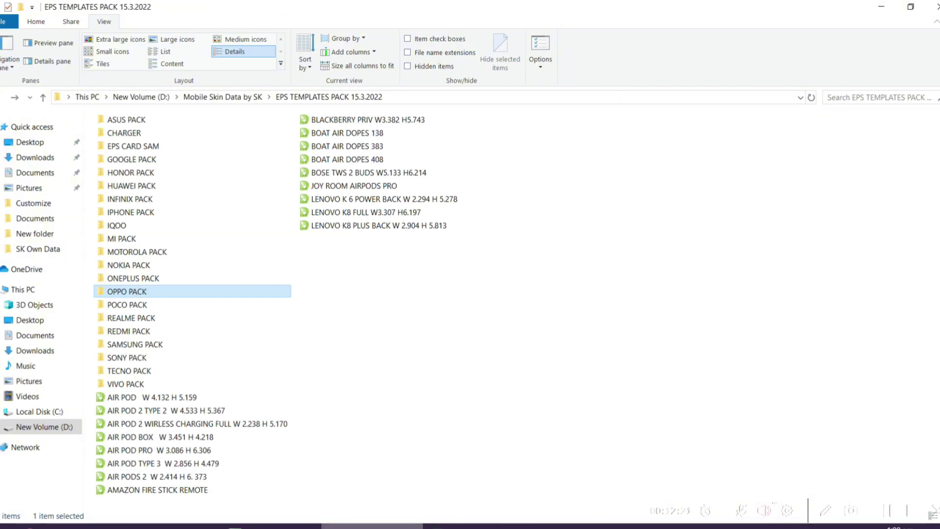
# Open the OPPO PACK folder and look through its EPS templates from OPPO A1K to OPPO A15.
pyautogui.press('Return')
pyautogui.press('Down')
pyautogui.press('Down')
pyautogui.press('Down')
pyautogui.press('Down')
pyautogui.press('Down')
pyautogui.press('Up')
pyautogui.press('Up')
pyautogui.press('Up')
pyautogui.press('Up')
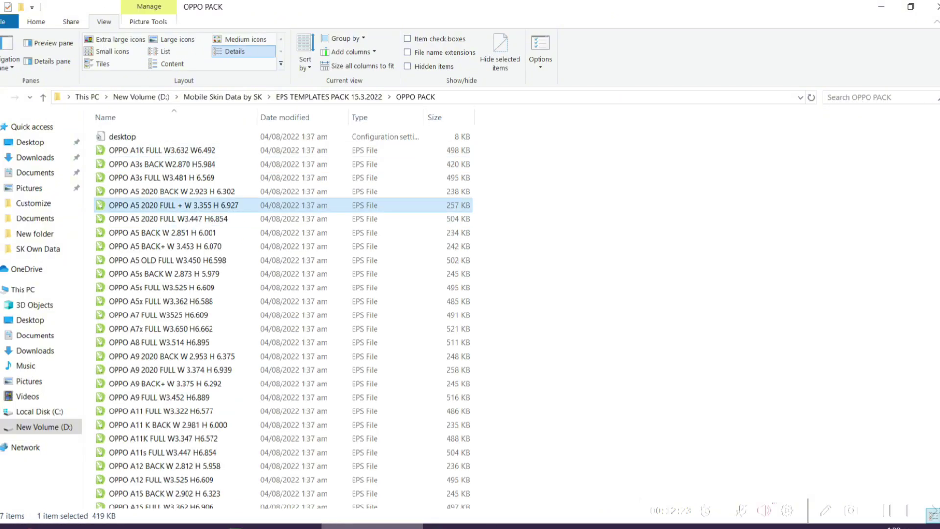
pyautogui.press('Down')
# Open a back-only phone template from OPPO PACK in CorelDRAW, importing the EPS as editable.
pyautogui.press('Down')
pyautogui.press('Down')
pyautogui.press('Down')
pyautogui.press('Down')
pyautogui.press('Down')
pyautogui.press('Down')
pyautogui.press('Down')
pyautogui.press('Down')
pyautogui.press('Down')
pyautogui.press('Down')
pyautogui.press('Down')
pyautogui.press('Down')
pyautogui.press('Down')
pyautogui.press('Down')
pyautogui.press('Down')
pyautogui.press('Down')
pyautogui.press('Down')
pyautogui.press('Down')
pyautogui.press('Down')
pyautogui.press('Down')
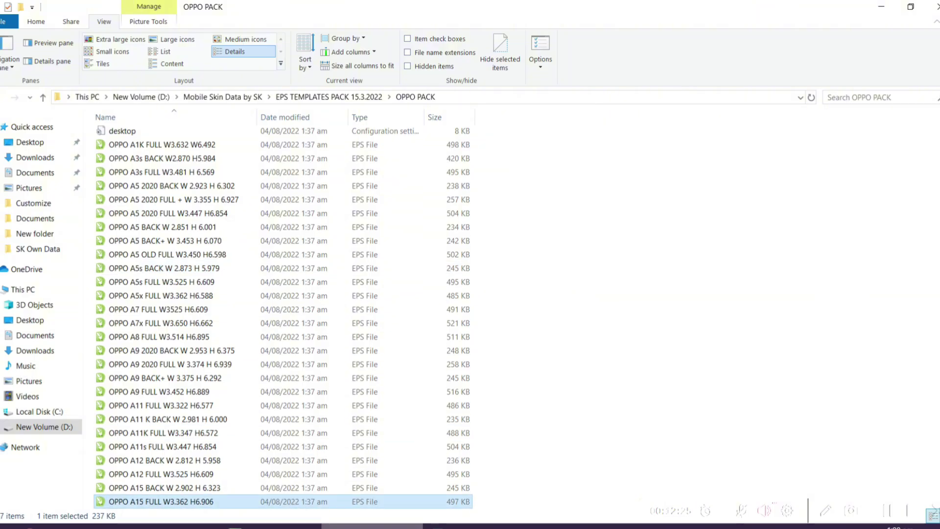
pyautogui.press('Down')
pyautogui.press('Down')
pyautogui.press('Down')
pyautogui.press('Down')
pyautogui.press('Down')
pyautogui.press('Down')
pyautogui.press('Down')
pyautogui.press('Down')
pyautogui.press('Down')
pyautogui.press('Down')
pyautogui.press('Down')
pyautogui.press('Down')
pyautogui.press('Return')
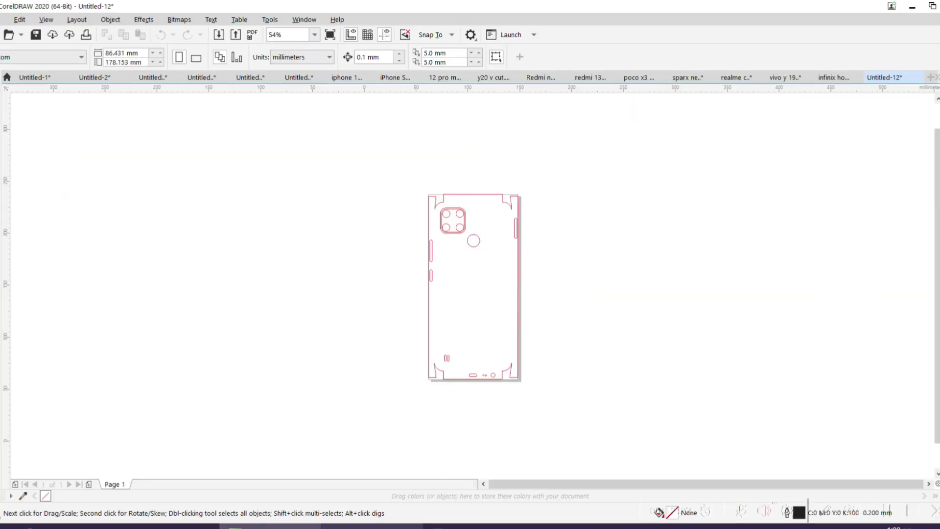
pyautogui.press('Return')
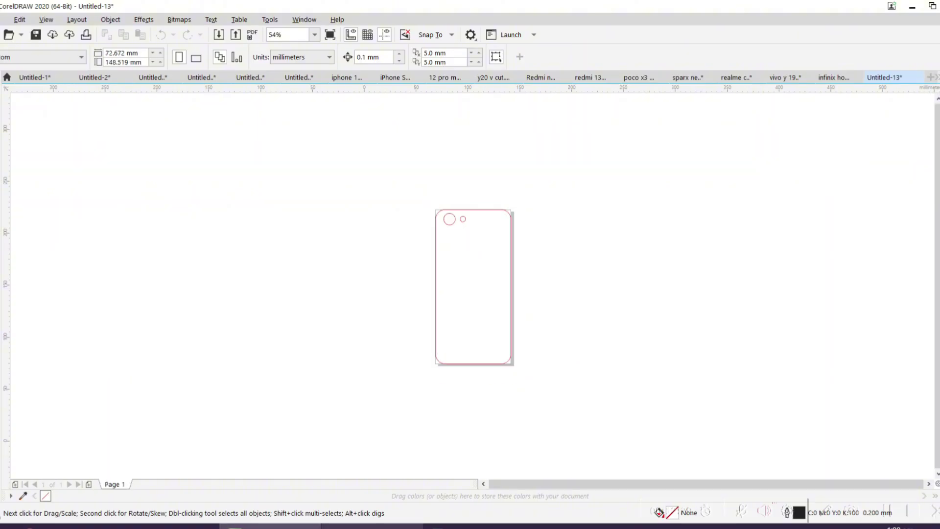
# Switch to File Explorer and open OPPO A83 FULL W3.317 H6.205 in CorelDRAW, importing it as editable.
pyautogui.hotkey('alt', 'Tab')
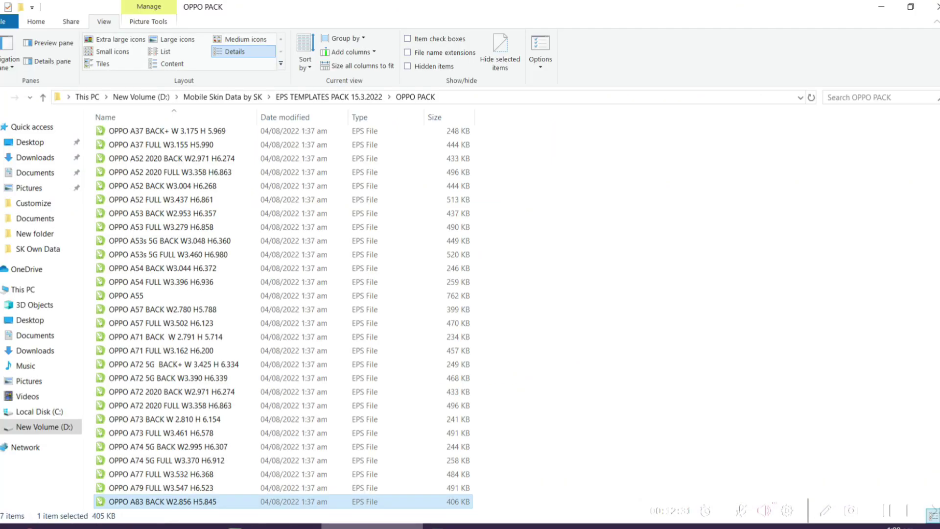
pyautogui.press('Down')
pyautogui.hotkey('ctrl', 'c')
pyautogui.hotkey('alt', 'Tab')
pyautogui.hotkey('ctrl', 'v')
pyautogui.press('Return')
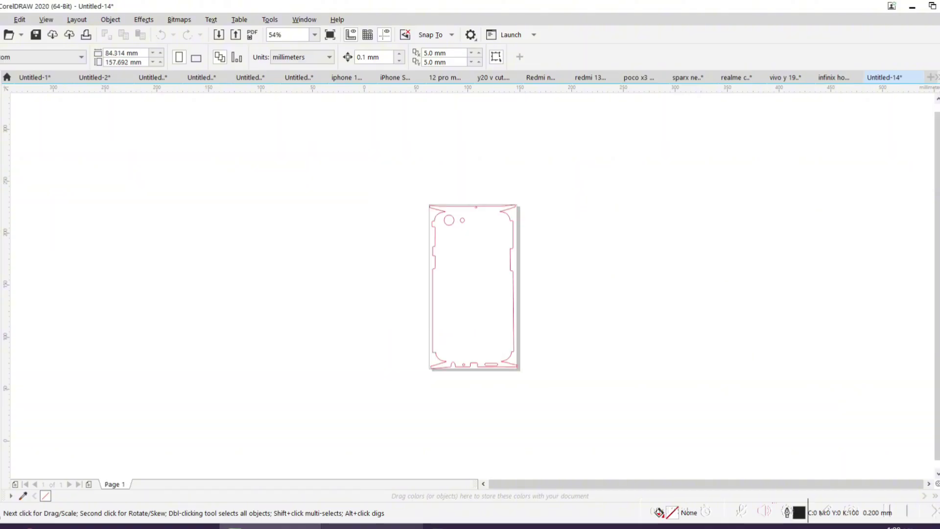
# Switch to File Explorer and go back from OPPO PACK to EPS TEMPLATES PACK 15.3.2022.
pyautogui.click(346, 522)
pyautogui.click(368, 413)
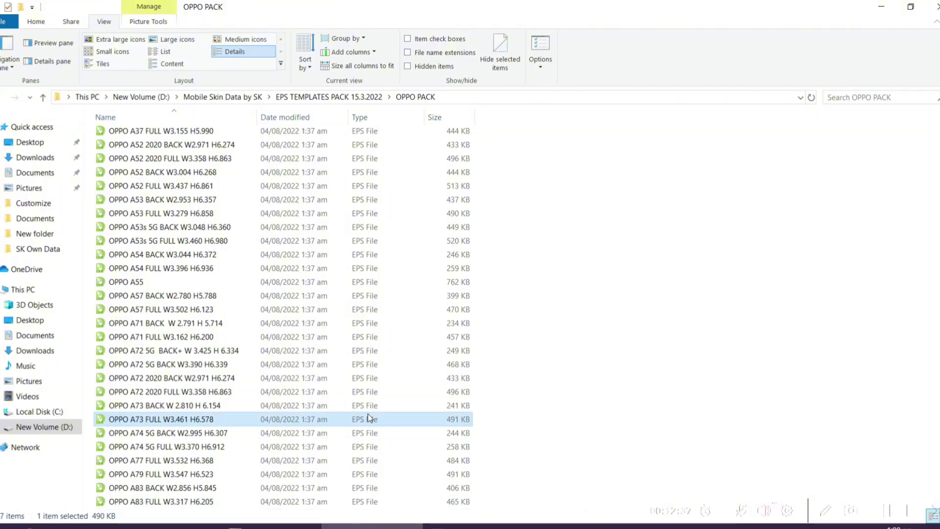
pyautogui.hotkey('alt', 'Left')
pyautogui.press('Up')
pyautogui.press('Up')
pyautogui.press('Up')
pyautogui.press('Up')
pyautogui.press('Up')
pyautogui.press('Up')
pyautogui.press('Up')
pyautogui.press('Up')
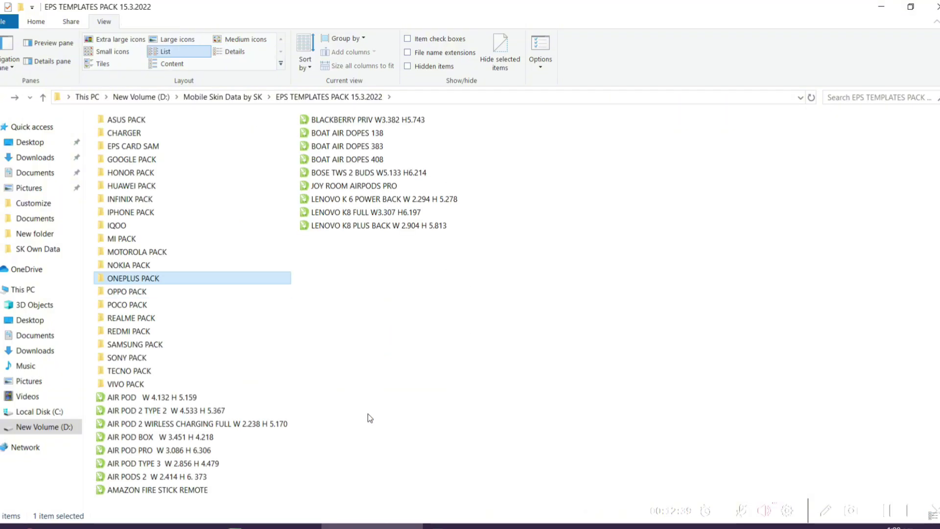
# Open BOAT AIR DOPES 408 in CorelDRAW, importing the EPS as editable.
pyautogui.press('Right')
pyautogui.press('Up')
pyautogui.press('Up')
pyautogui.press('Return')
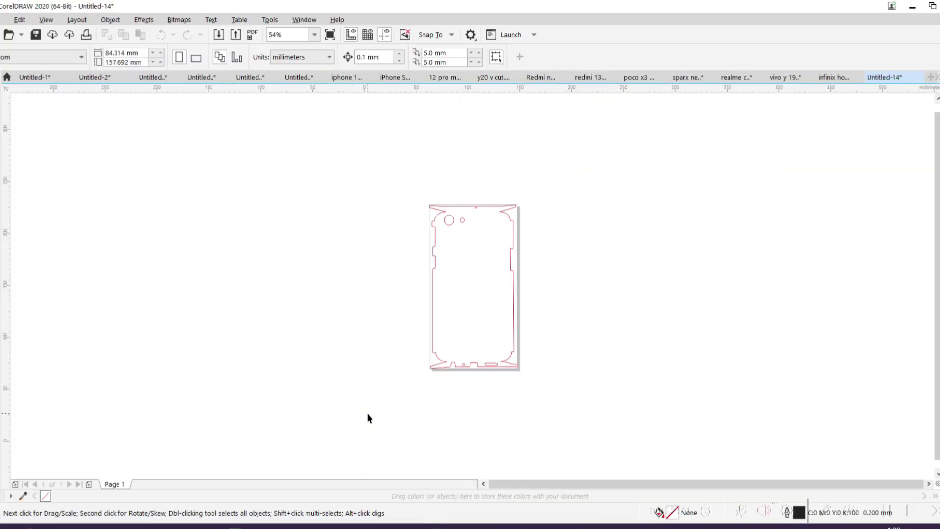
pyautogui.press('Return')
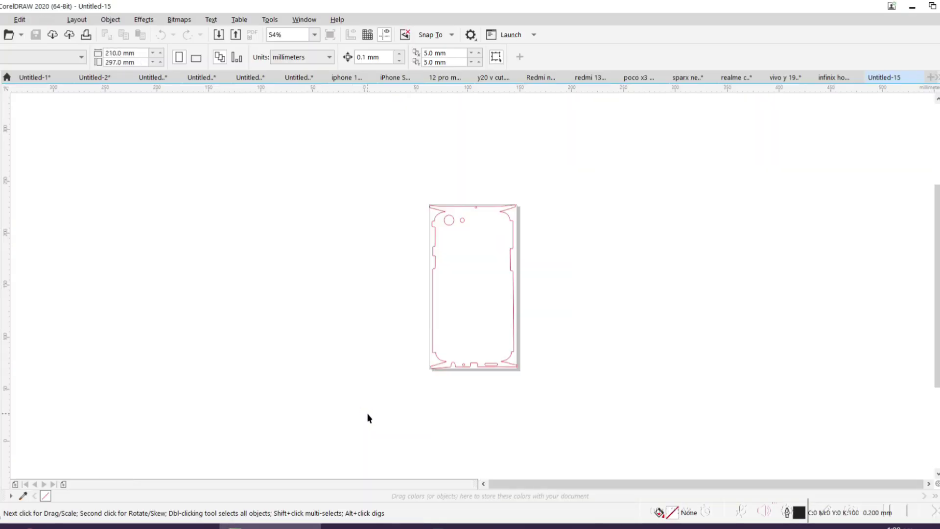
pyautogui.press('Return')
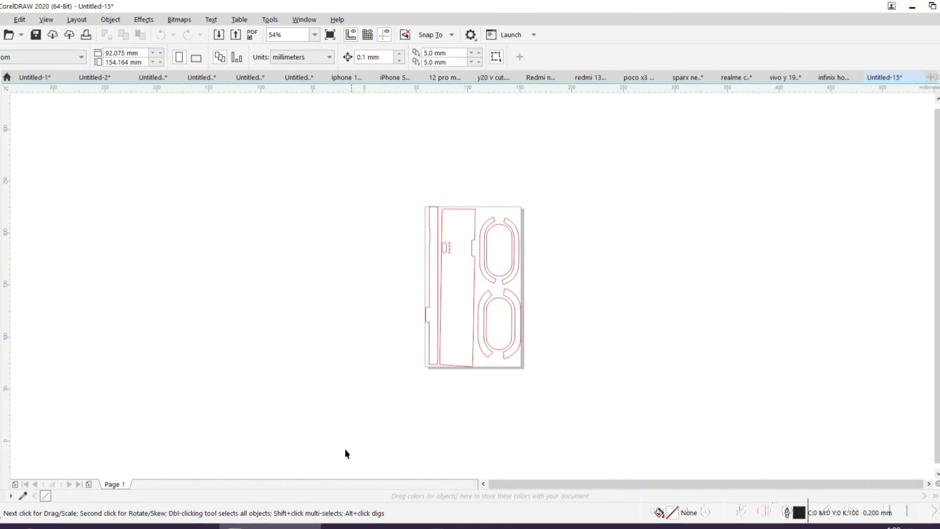
# Switch to File Explorer and look through the brand folders in EPS TEMPLATES PACK 15.3.2022.
pyautogui.hotkey('alt', 'Tab')
pyautogui.press('Left')
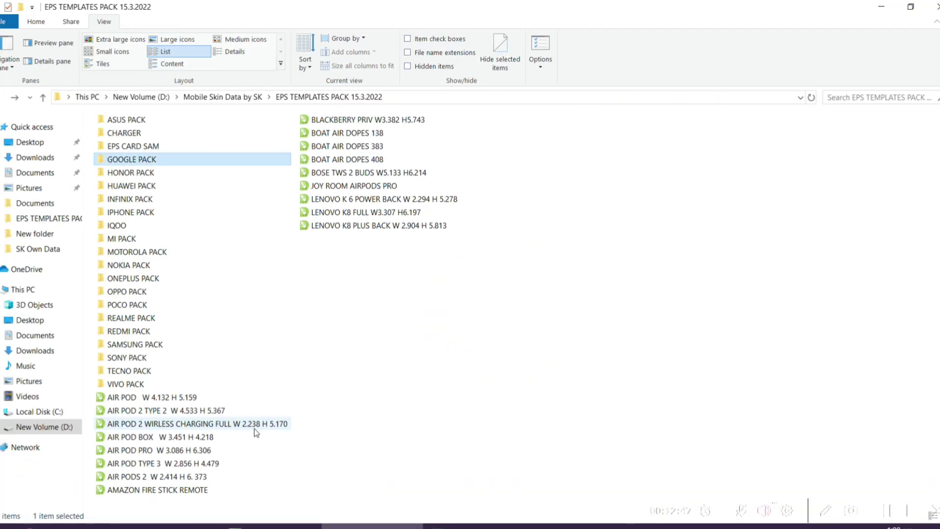
pyautogui.press('Down')
pyautogui.press('Down')
pyautogui.press('Down')
pyautogui.press('Down')
pyautogui.press('Down')
pyautogui.press('Down')
pyautogui.press('Down')
pyautogui.press('Down')
pyautogui.press('Down')
pyautogui.press('Down')
pyautogui.press('Down')
pyautogui.press('Down')
pyautogui.press('Down')
pyautogui.press('Down')
pyautogui.press('Down')
pyautogui.press('Down')
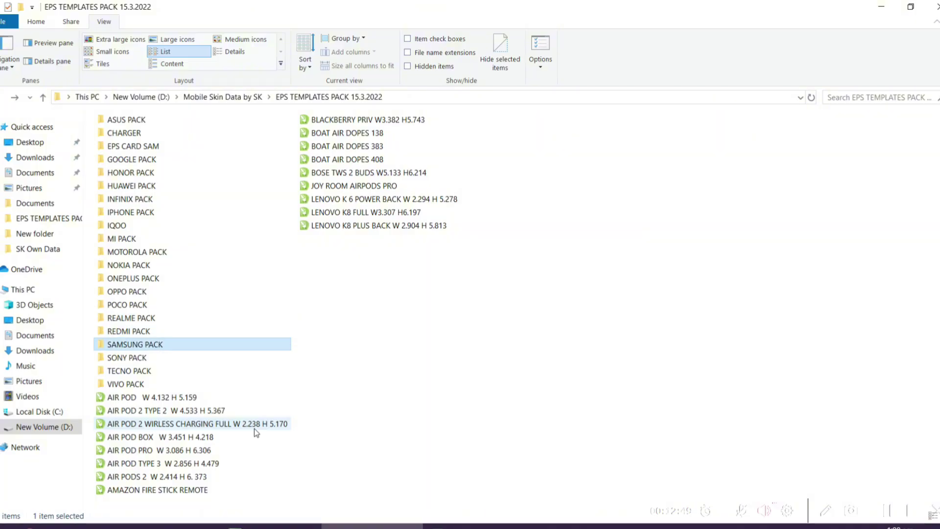
pyautogui.press('Up')
pyautogui.press('Up')
pyautogui.press('Up')
pyautogui.press('Up')
# Go into the MOTOROLA PACK folder and open MOTO ONE BACK W 2.691 H 5.725 in CorelDRAW, importing it as editable.
pyautogui.press('Up')
pyautogui.press('Up')
pyautogui.press('Up')
pyautogui.press('Up')
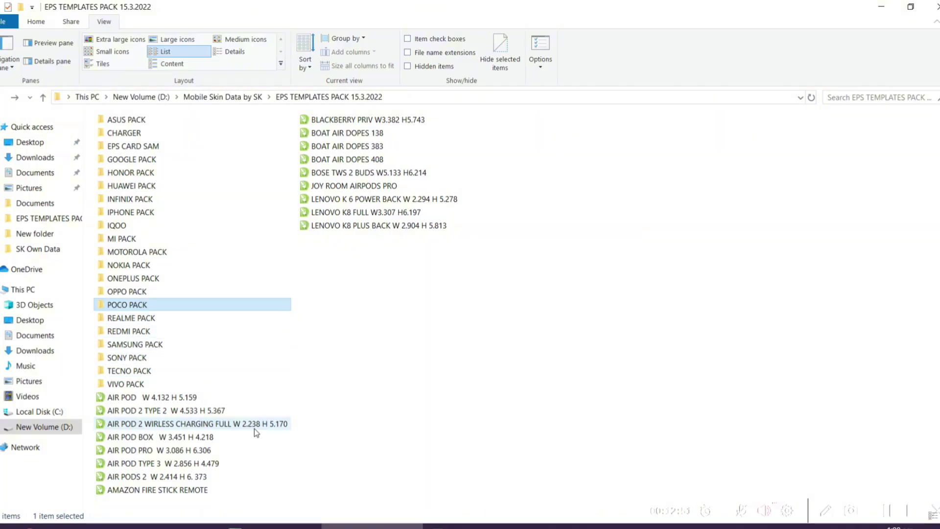
pyautogui.press('Down')
pyautogui.press('Up')
pyautogui.press('Up')
pyautogui.press('Return')
pyautogui.press('Down')
pyautogui.press('Down')
pyautogui.press('Down')
pyautogui.press('Down')
pyautogui.press('Down')
pyautogui.press('Down')
pyautogui.press('Down')
pyautogui.press('Down')
pyautogui.press('Down')
pyautogui.press('Down')
pyautogui.press('Down')
pyautogui.press('Down')
pyautogui.press('Down')
pyautogui.press('Down')
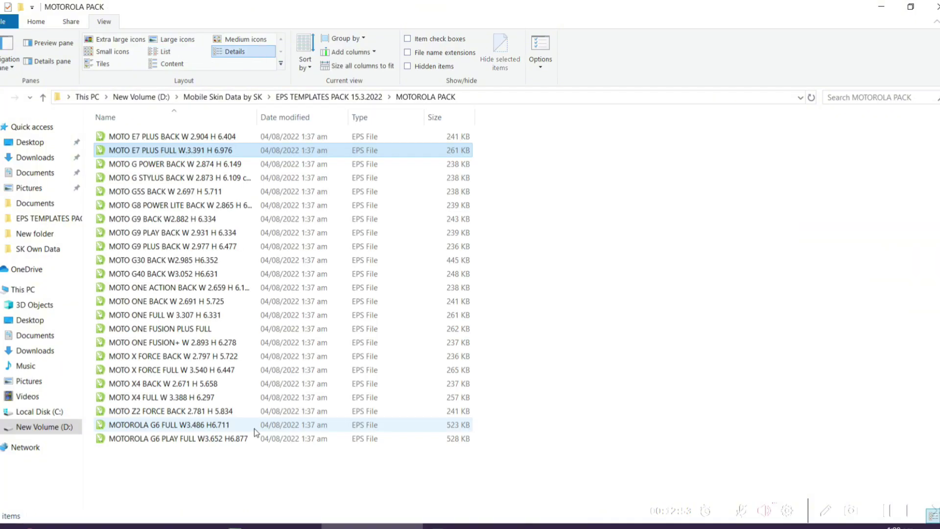
pyautogui.press('Up')
pyautogui.press('Up')
pyautogui.press('Return')
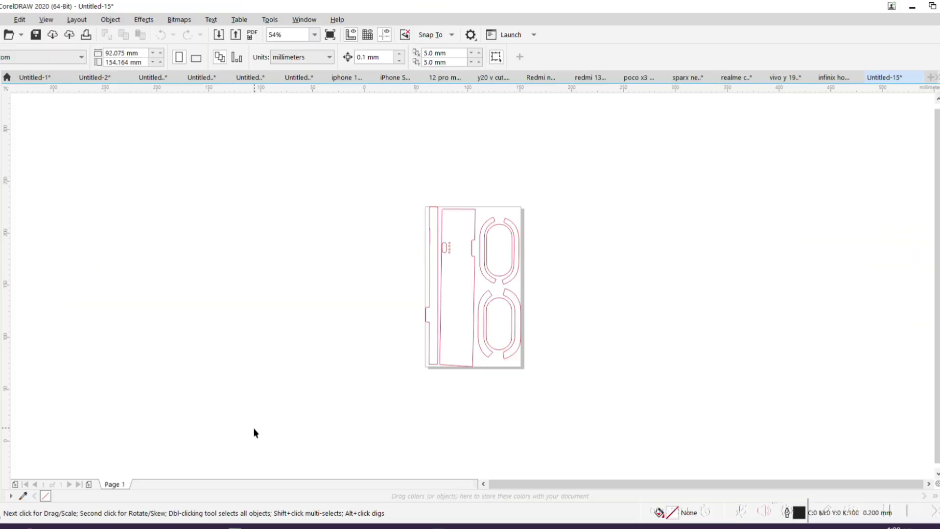
pyautogui.press('Return')
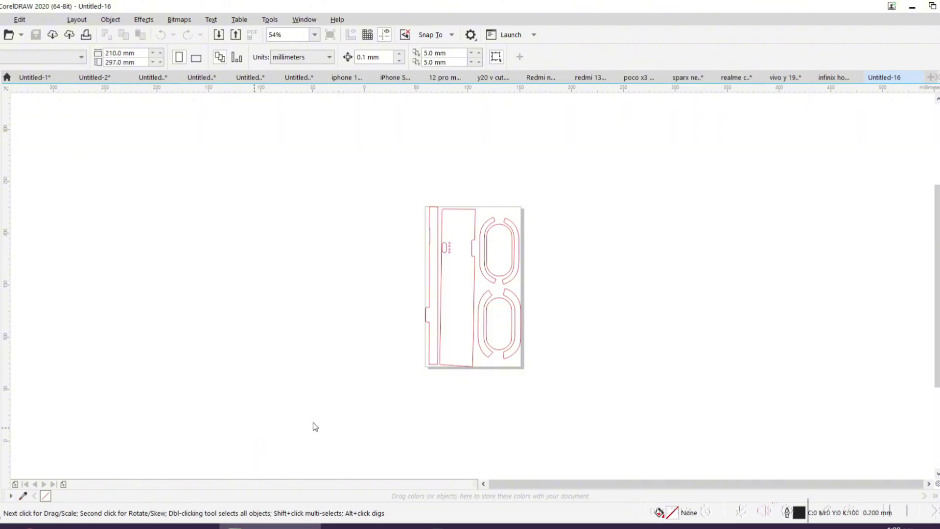
pyautogui.press('Return')
# Switch to File Explorer and open MOTO ONE FULL W 3.307 H 6.331 in CorelDRAW, importing it as editable.
pyautogui.hotkey('alt', 'Tab')
pyautogui.press('Down')
pyautogui.press('Return')
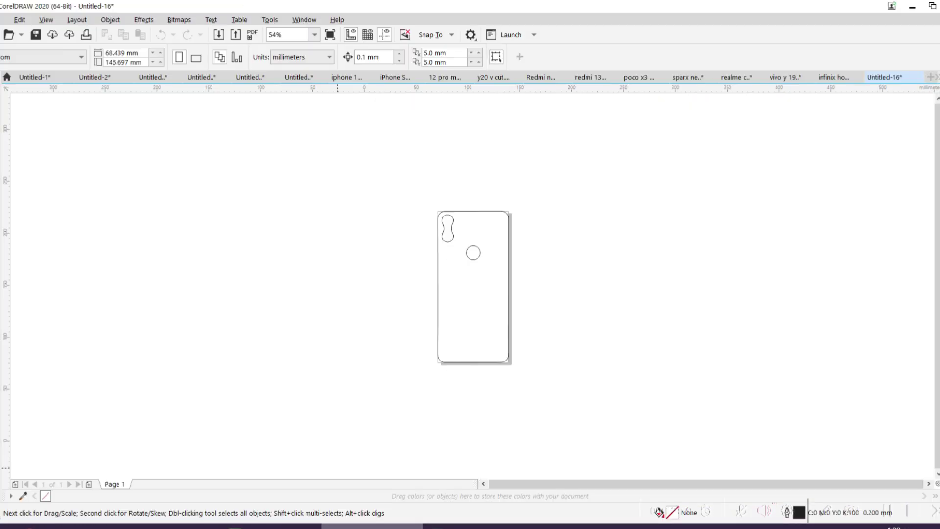
pyautogui.press('Return')
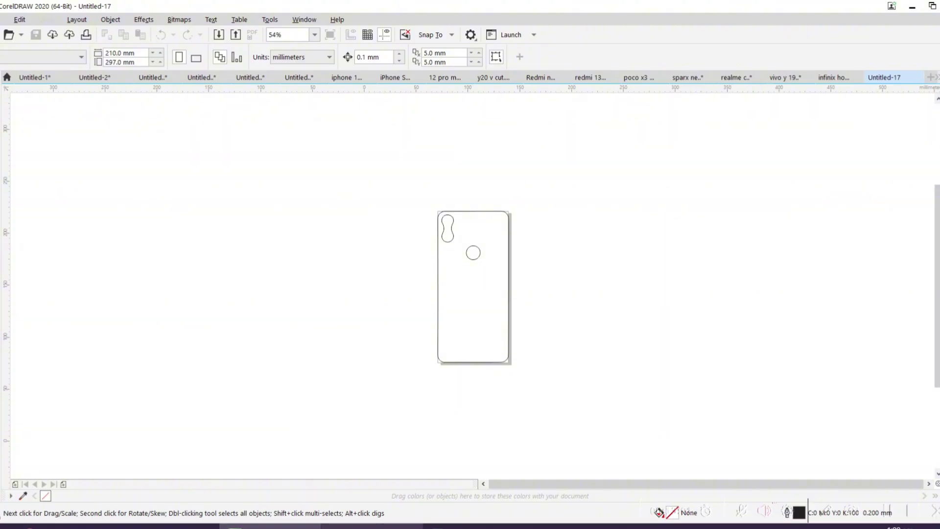
# Switch to File Explorer and open MOTOROLA G6 PLAY FULL W3.652 H6.877 in CorelDRAW, importing it as editable.
pyautogui.hotkey('alt', 'Tab')
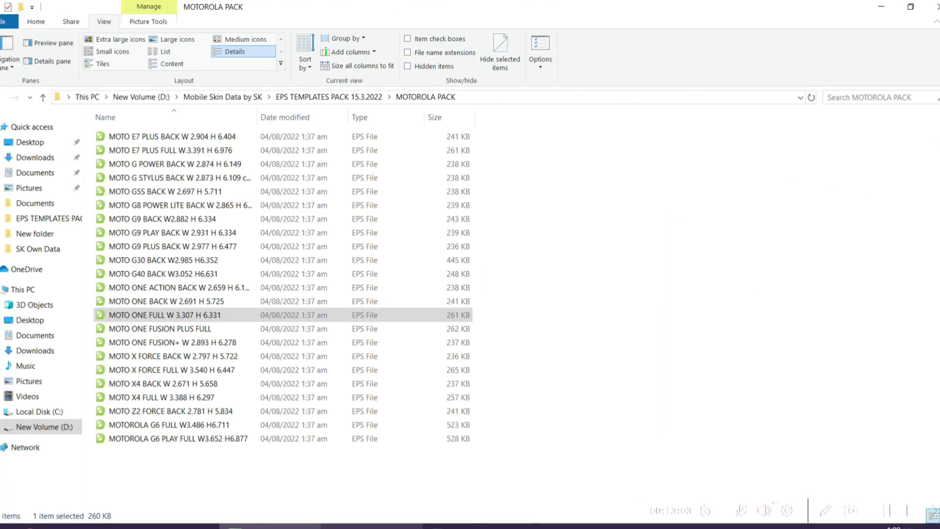
pyautogui.doubleClick(235, 439)
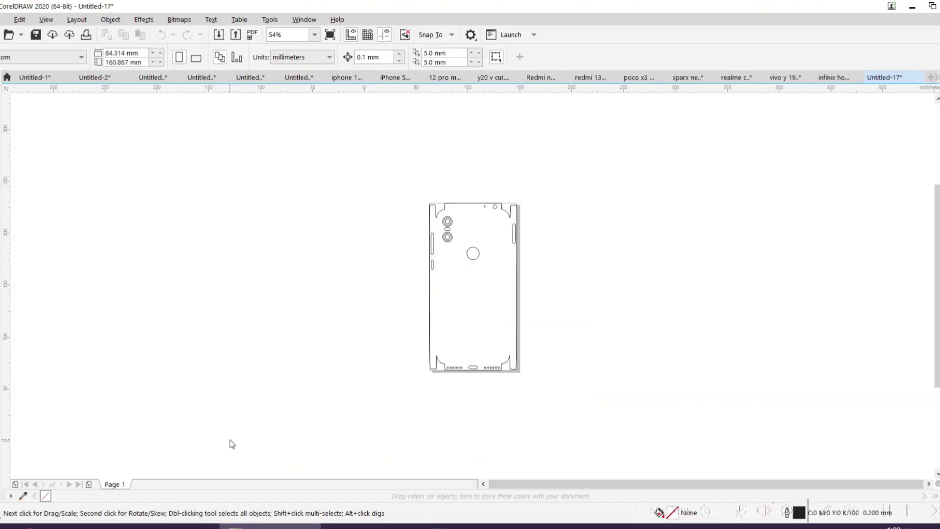
pyautogui.click(469, 313)
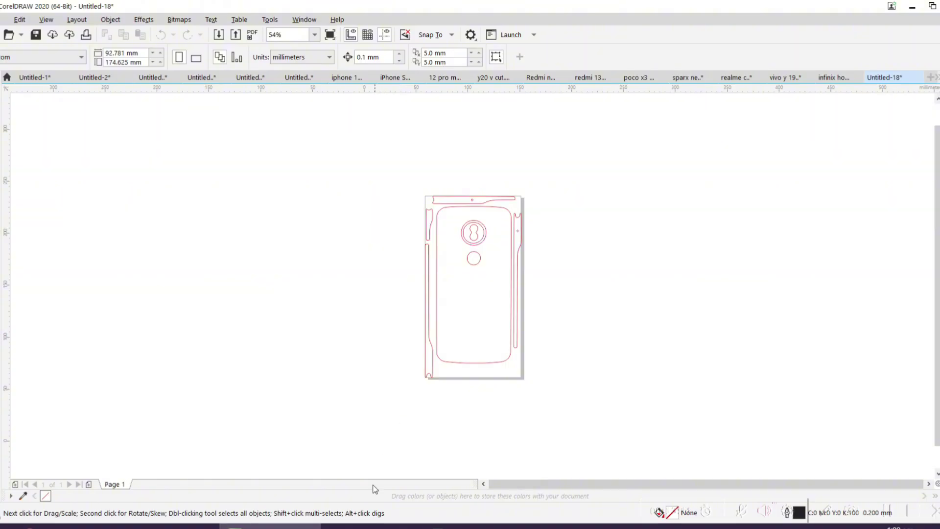
# Switch to File Explorer and open MOTO Z2 FORCE BACK 2.781 H 5.834 in CorelDRAW, importing it as editable.
pyautogui.click(372, 527)
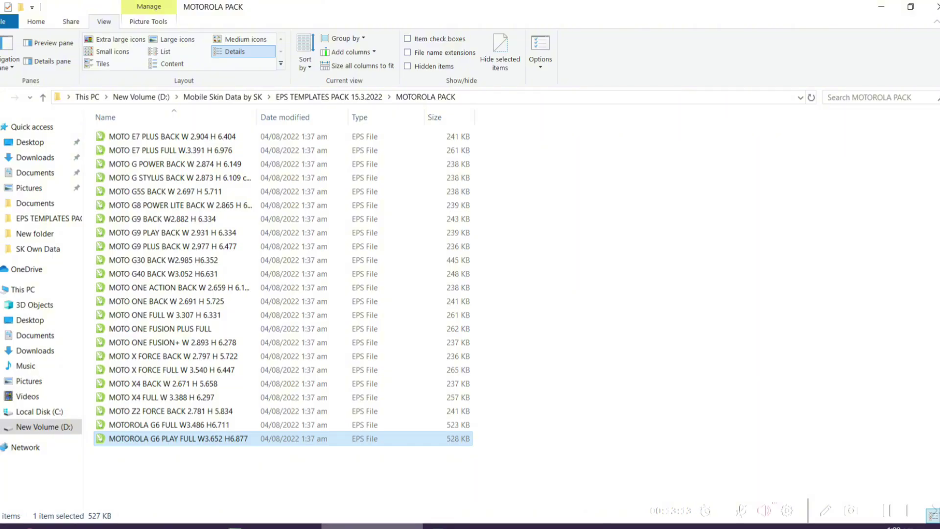
pyautogui.doubleClick(171, 411)
pyautogui.click(469, 313)
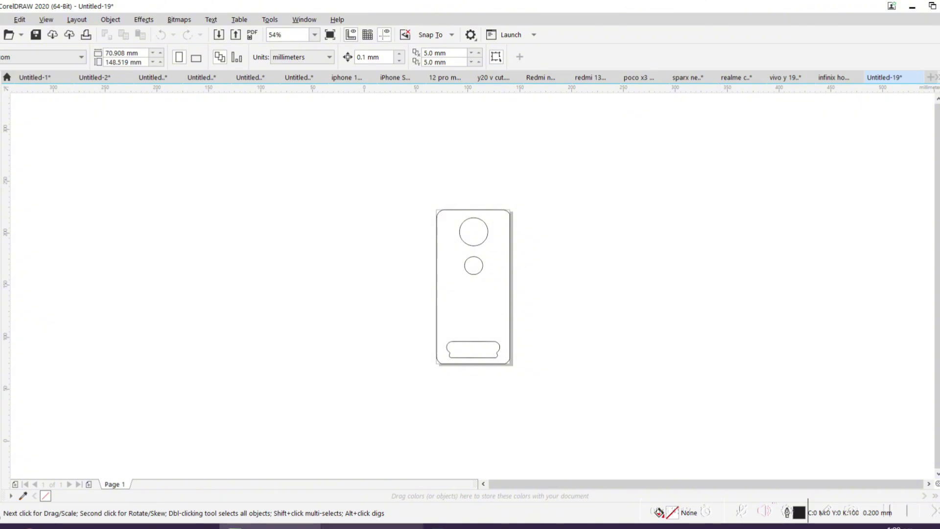
# Look back through the MOTOROLA PACK templates and open MOTO G STYLUS BACK W 2.873 H 6.109 in CorelDRAW as editable.
pyautogui.hotkey('alt', 'Tab')
pyautogui.press('Up')
pyautogui.press('Up')
pyautogui.press('Up')
pyautogui.press('Up')
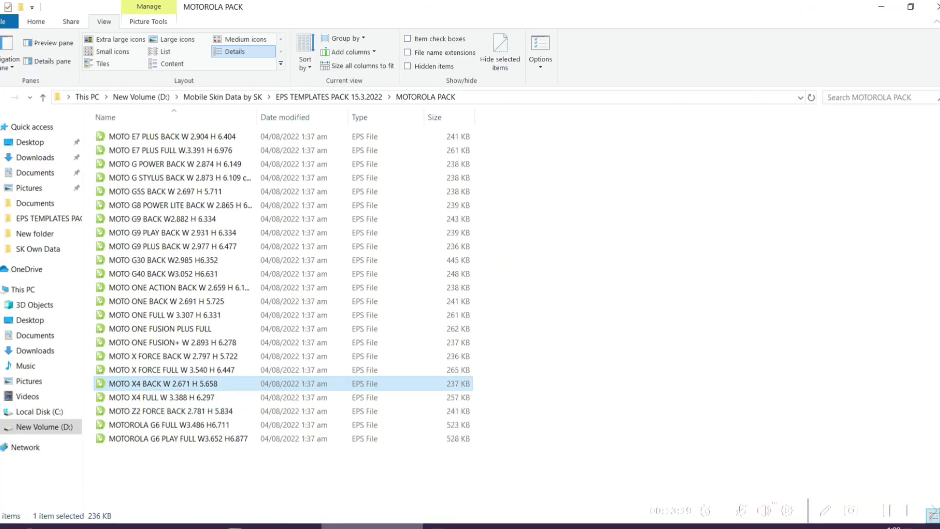
pyautogui.press('Up')
pyautogui.press('Up')
pyautogui.press('Up')
pyautogui.press('Up')
pyautogui.press('Up')
pyautogui.press('Up')
pyautogui.press('Up')
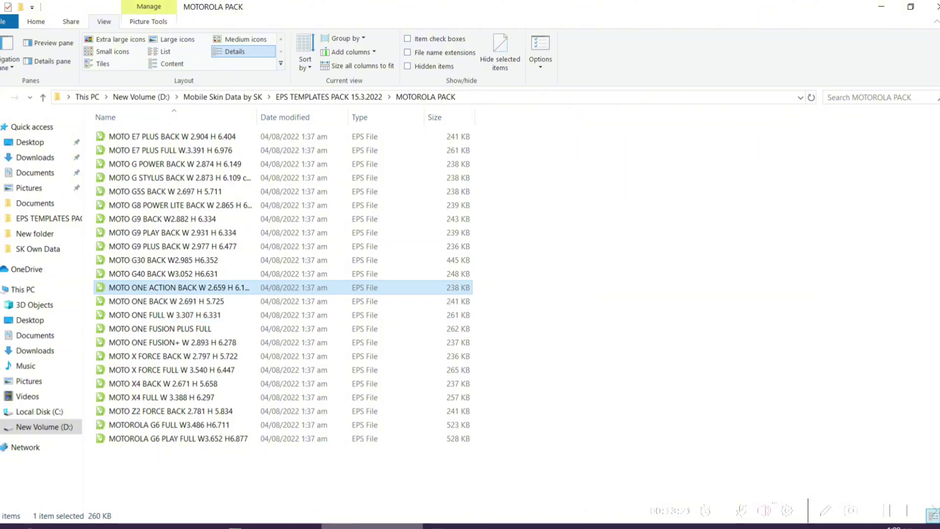
pyautogui.press('Up')
pyautogui.press('Up')
pyautogui.press('Up')
pyautogui.press('Up')
pyautogui.press('Up')
pyautogui.press('Up')
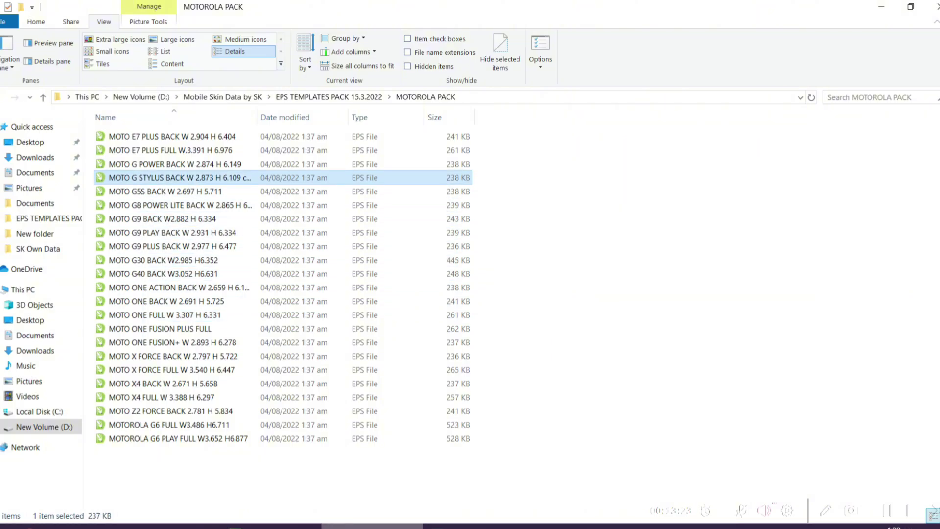
pyautogui.press('Up')
pyautogui.press('Down')
pyautogui.hotkey('alt', 'Tab')
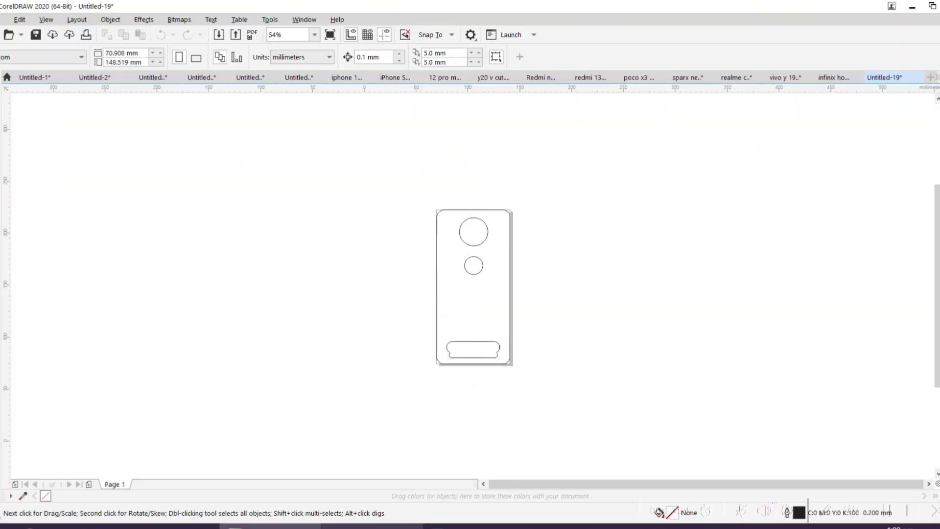
pyautogui.hotkey('ctrl', 'v')
pyautogui.press('Return')
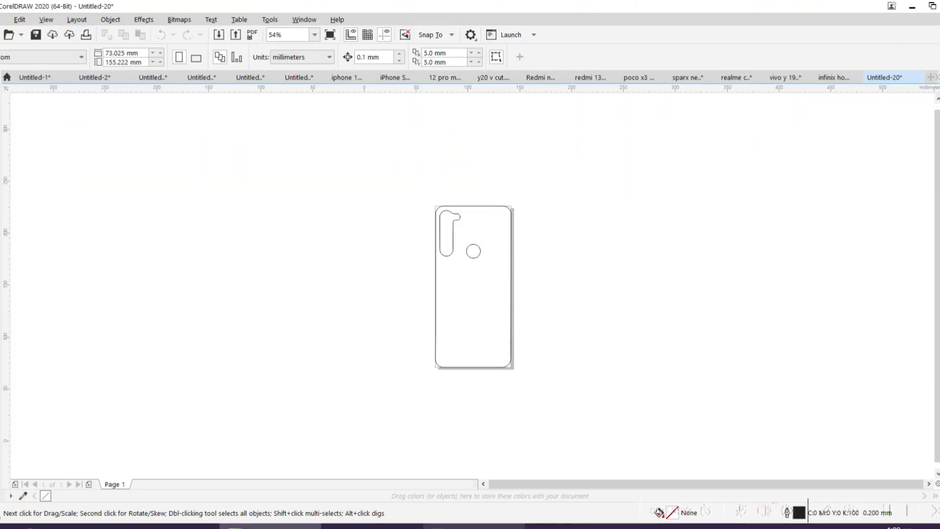
# Open MOTO G POWER BACK W 2.874 H 6.149 and MOTO E7 PLUS FULL W.3.391 H 6.976 from File Explorer in CorelDRAW.
pyautogui.hotkey('alt', 'Tab')
pyautogui.doubleClick(175, 164)
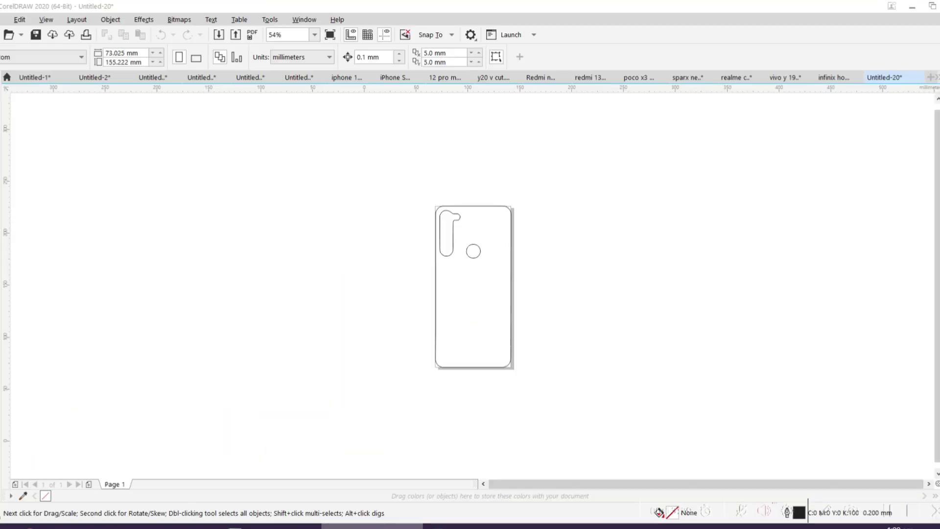
pyautogui.press('Return')
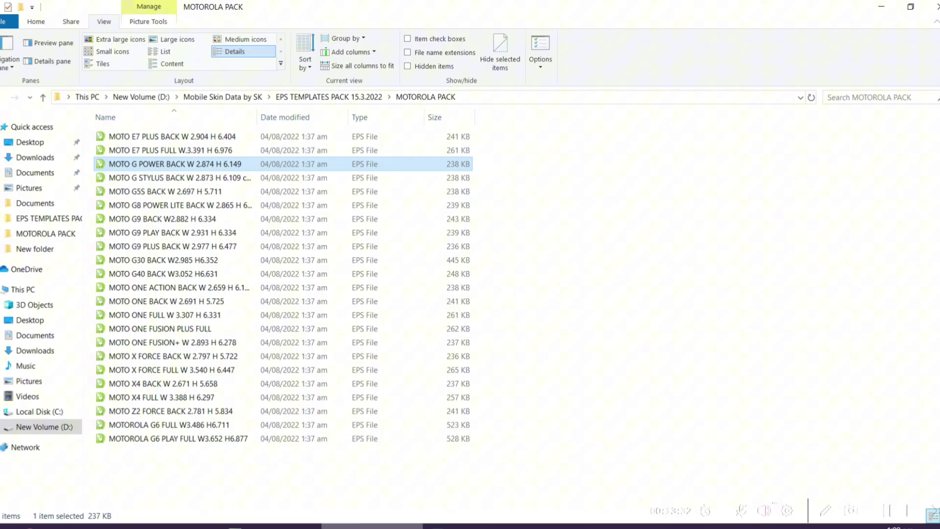
pyautogui.click(170, 150)
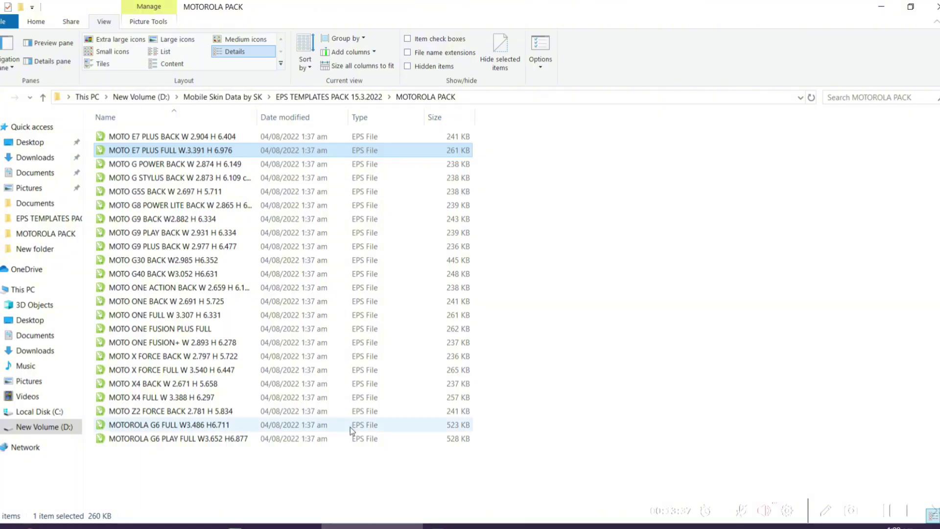
# Leave MOTOROLA PACK, look into the IQOO folder and return to EPS TEMPLATES PACK 15.3.2022.
pyautogui.press('BackSpace')
pyautogui.press('Up')
pyautogui.press('Up')
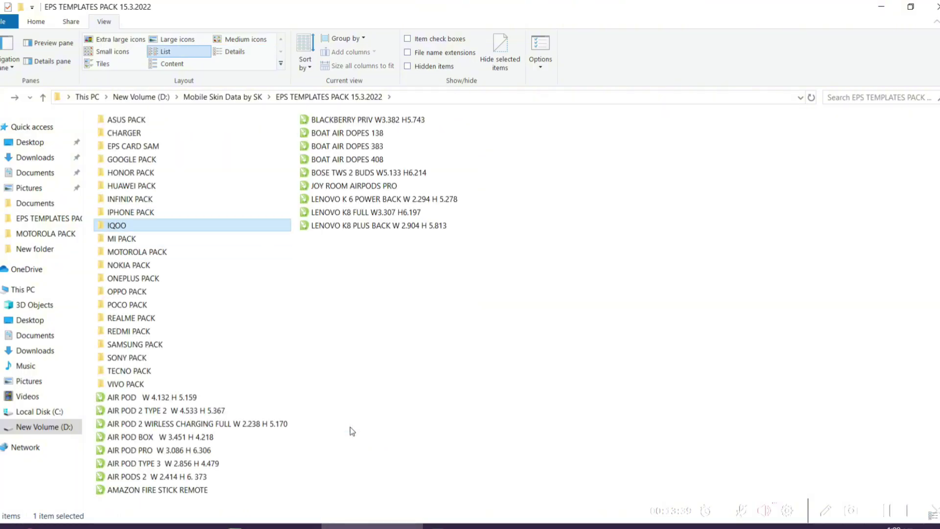
pyautogui.press('Return')
pyautogui.press('Down')
pyautogui.press('BackSpace')
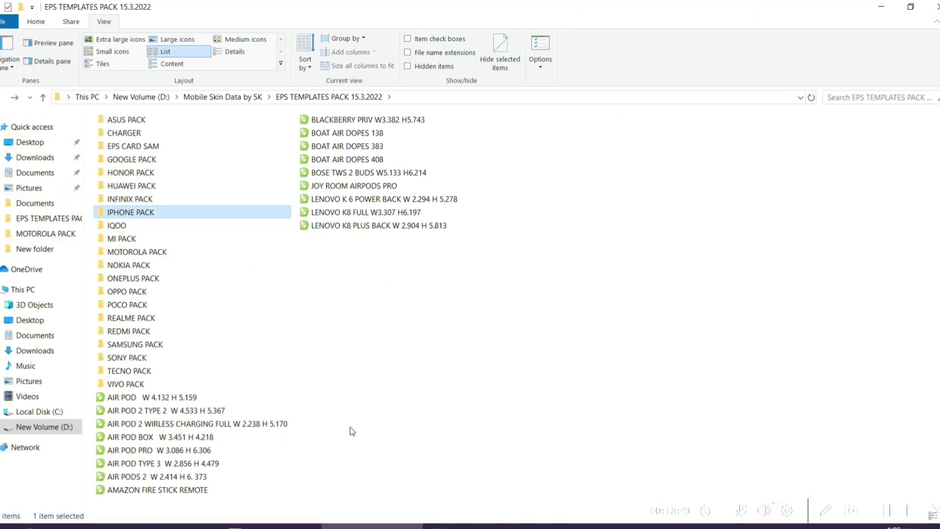
# Go into the HUAWEI PACK folder and open HUAWEI P30 PRO BACK+ W 3.171 H 6.112 in CorelDRAW, importing it as editable.
pyautogui.press('Up')
pyautogui.press('Up')
pyautogui.press('Return')
pyautogui.press('Down')
pyautogui.press('Down')
pyautogui.press('Down')
pyautogui.press('Down')
pyautogui.press('Down')
pyautogui.press('Down')
pyautogui.press('Down')
pyautogui.press('Down')
pyautogui.press('Down')
pyautogui.press('Down')
pyautogui.press('Down')
pyautogui.press('Down')
pyautogui.press('Down')
pyautogui.press('Down')
pyautogui.press('Down')
pyautogui.press('Down')
pyautogui.press('Down')
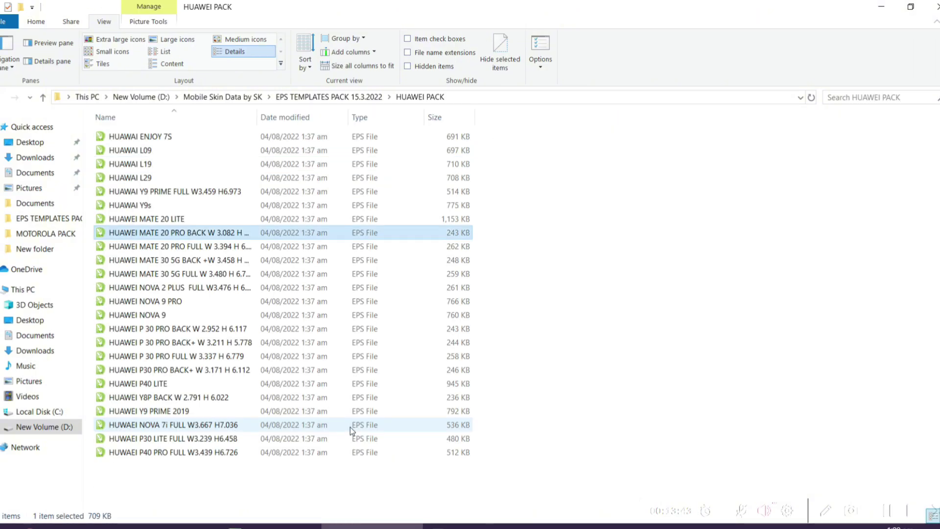
pyautogui.hotkey('alt', 'Tab')
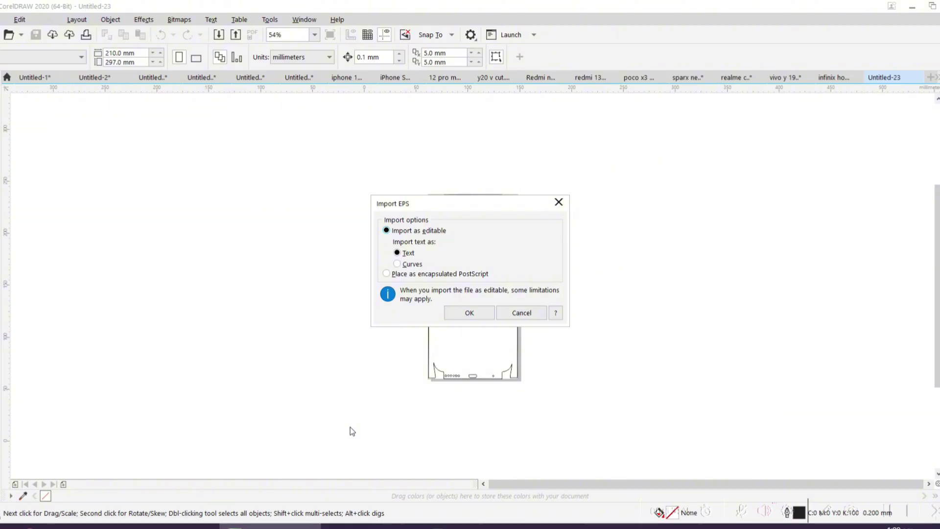
pyautogui.press('Return')
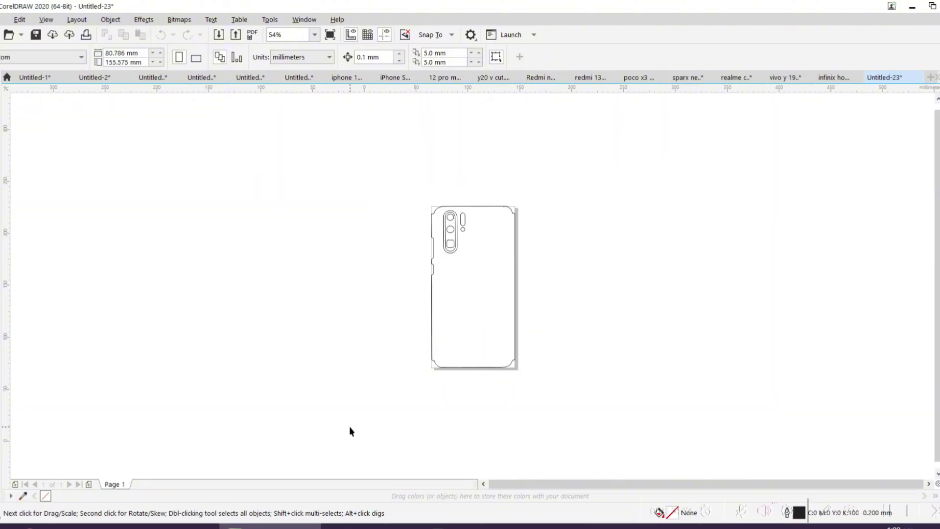
# Switch to File Explorer, return to Mobile Skin Data by SK and open the Corner file in CorelDRAW.
pyautogui.hotkey('alt', 'Tab')
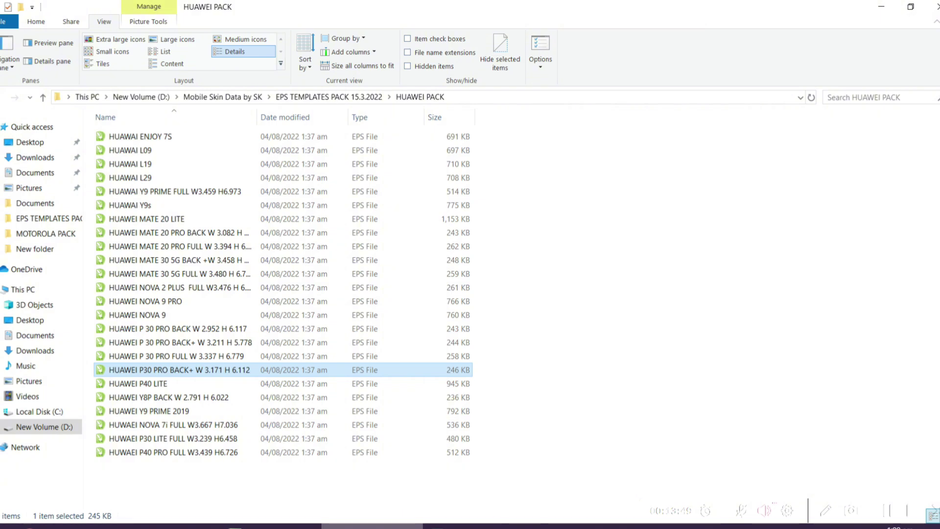
pyautogui.press('BackSpace')
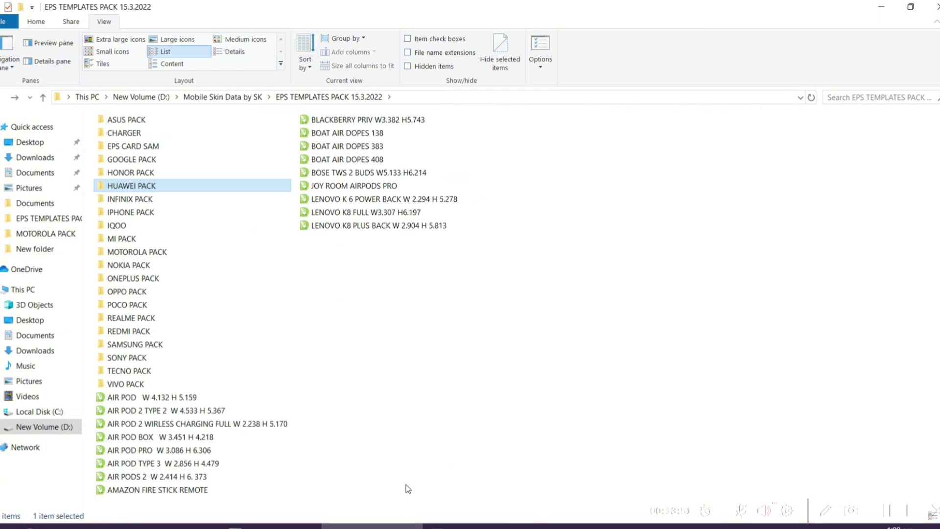
pyautogui.press('BackSpace')
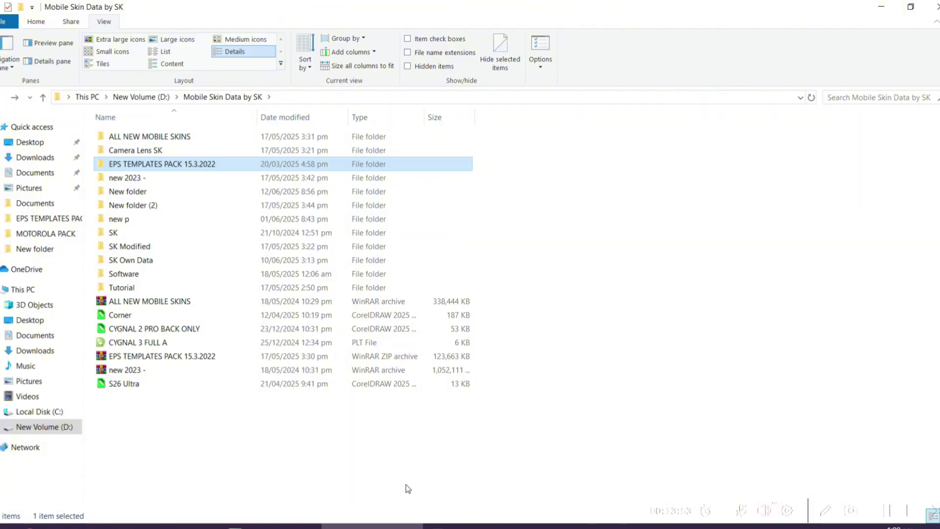
pyautogui.press('Down')
pyautogui.press('Down')
pyautogui.press('Down')
pyautogui.press('Down')
pyautogui.press('Down')
pyautogui.press('Down')
pyautogui.press('Down')
pyautogui.press('Down')
pyautogui.press('Down')
pyautogui.press('Down')
pyautogui.press('Down')
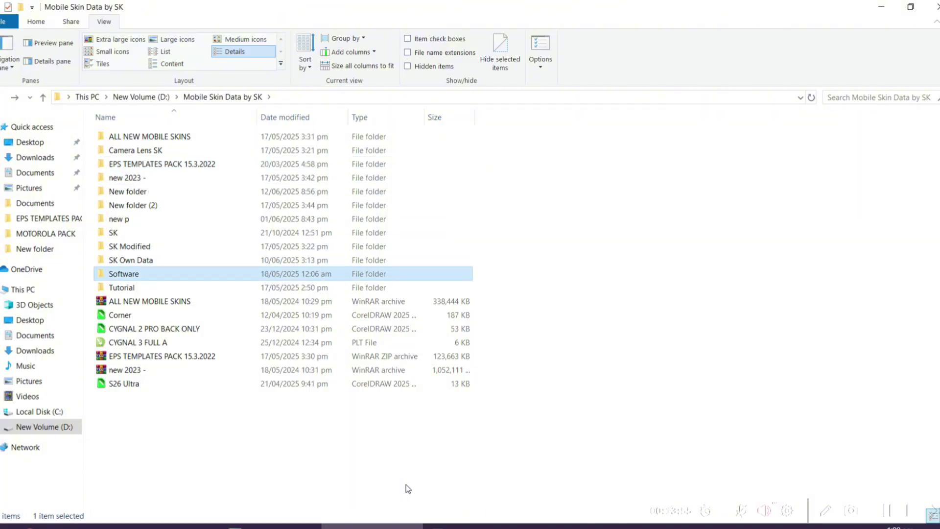
pyautogui.press('Return')
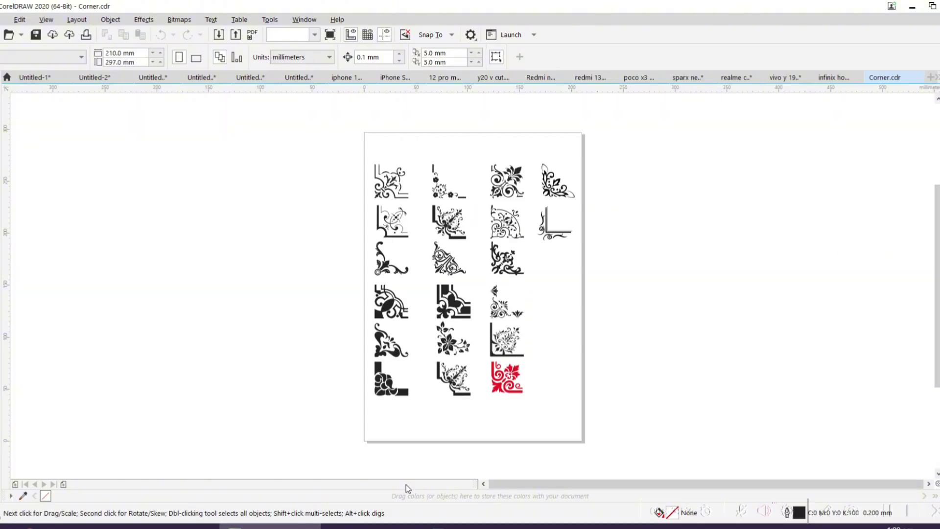